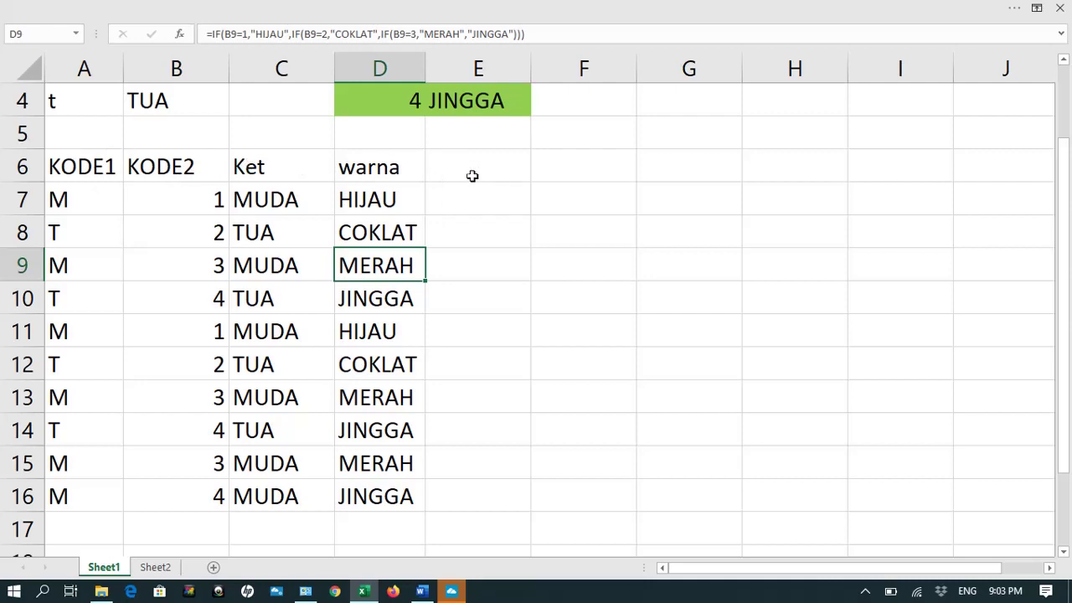
Add the column heading "gabung" in cell E6, beside the warna heading
left_click(451, 173)
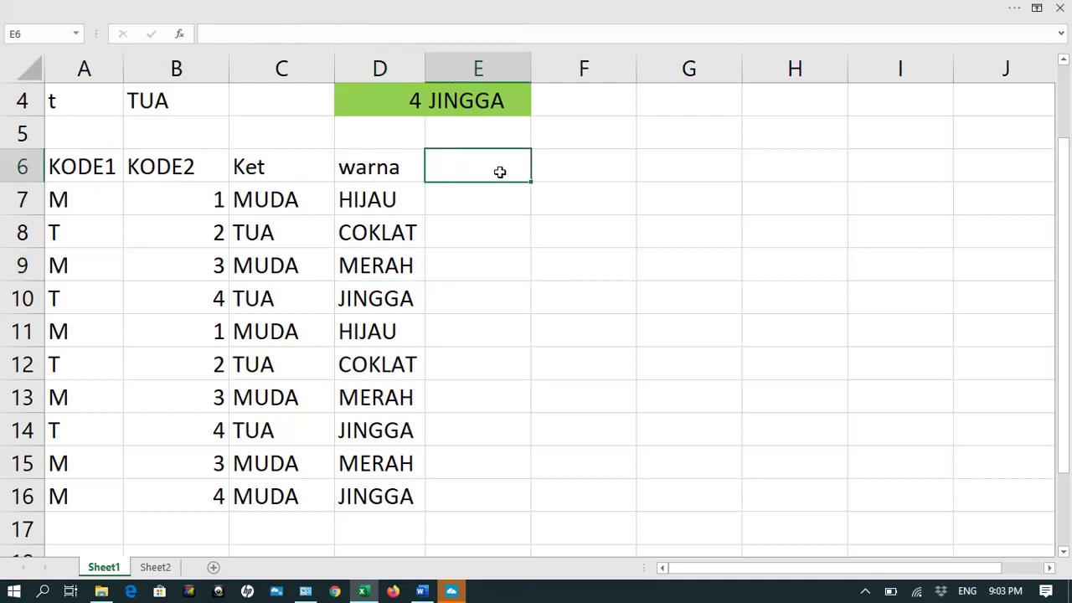
type("gabung")
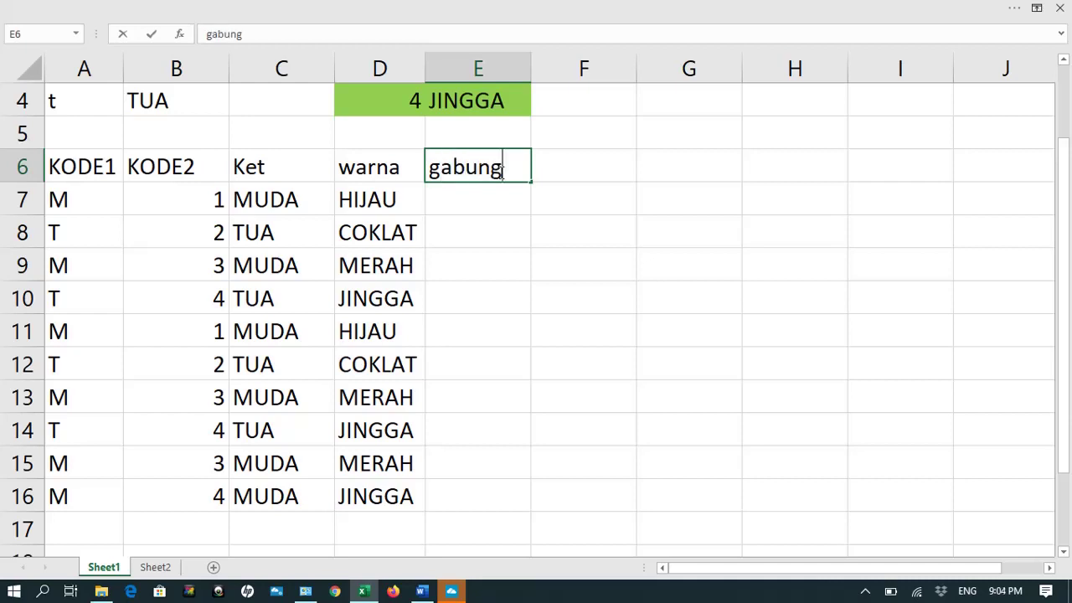
key("Return")
Enter the sample text "hijau muda" in cell E7 under the gabung heading
left_click(457, 201)
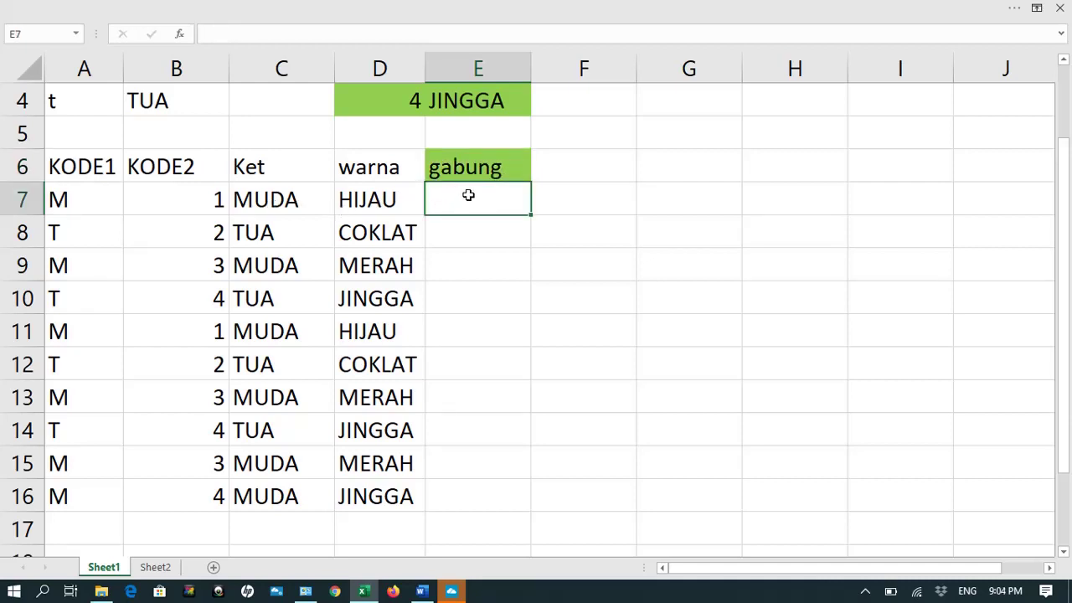
type("hijau muda")
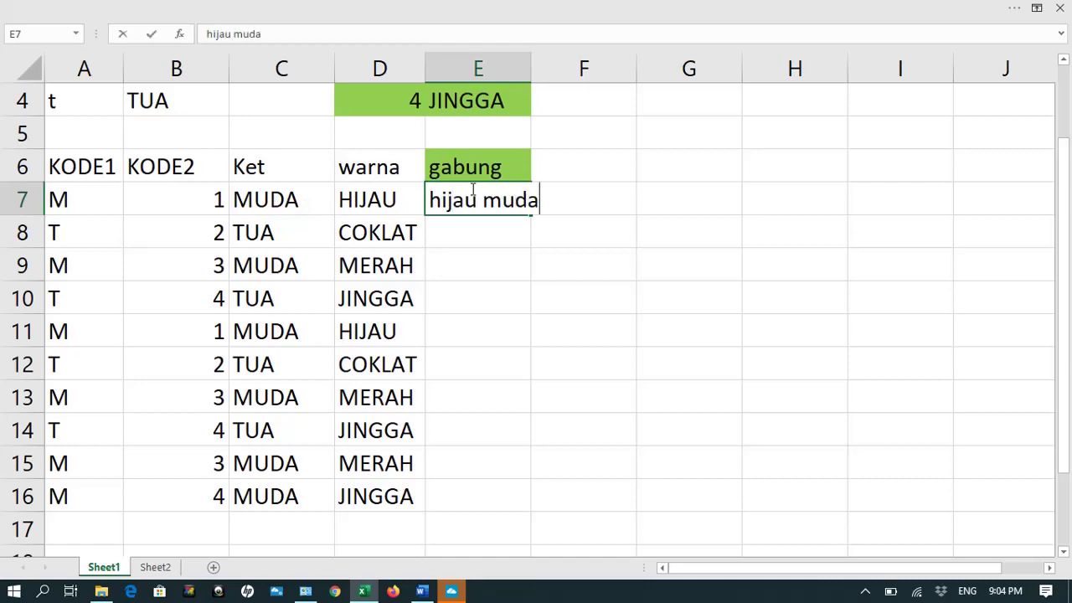
key("Return")
left_click(478, 201)
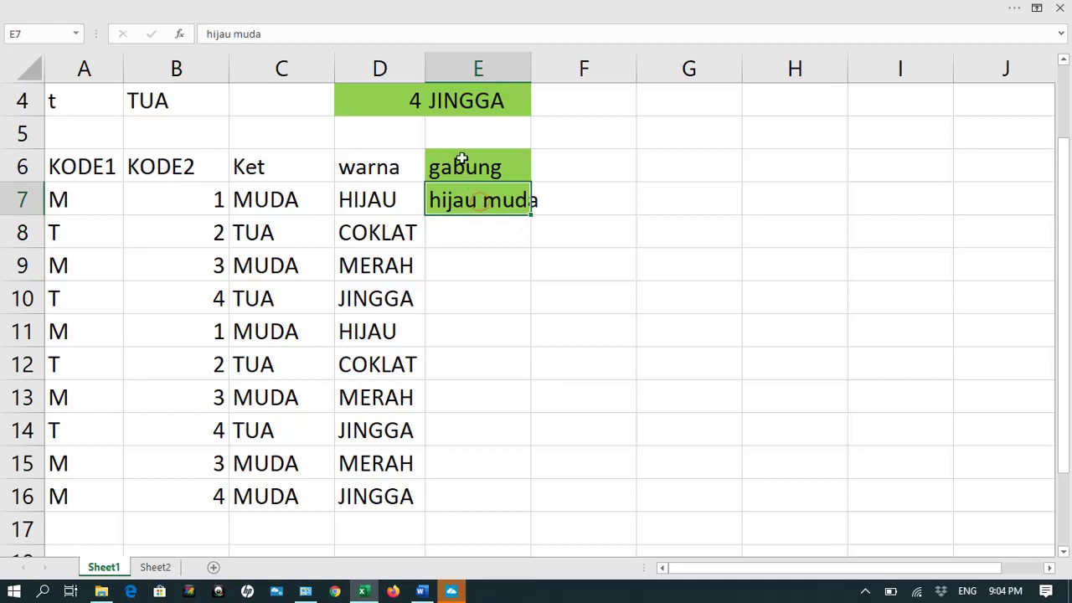
left_click_drag(462, 157, 447, 209)
left_click(558, 265)
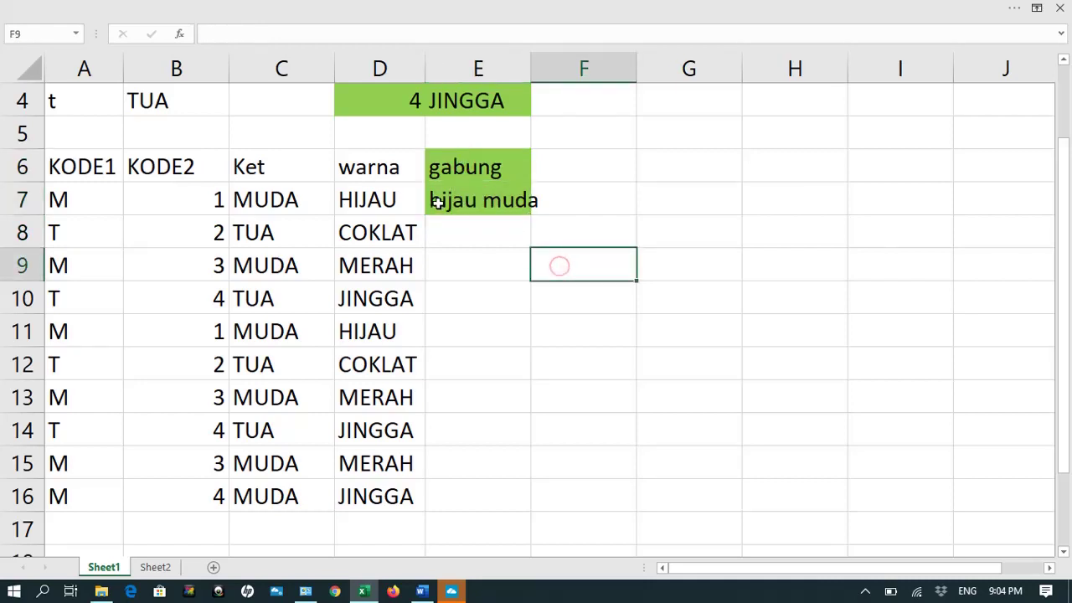
Clear the sample text from cell E7
left_click(182, 199)
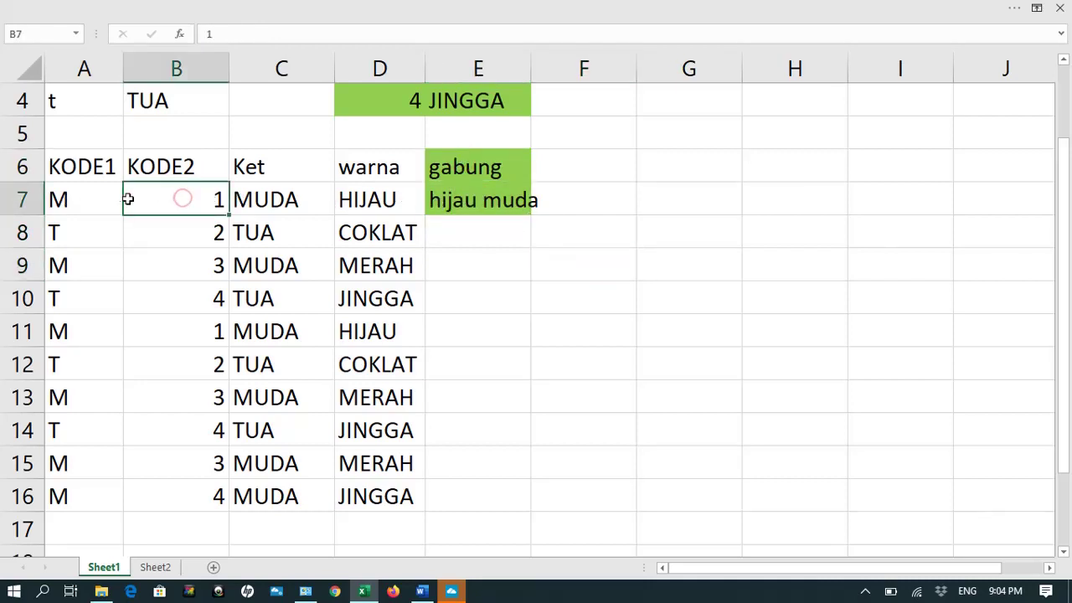
left_click(74, 202)
left_click(437, 203)
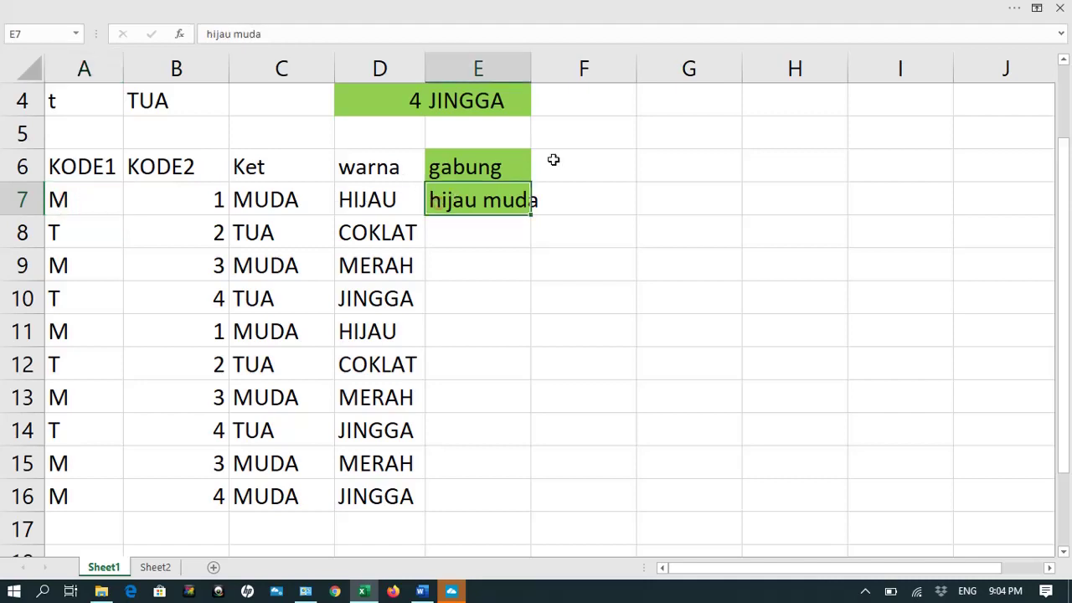
key("Delete")
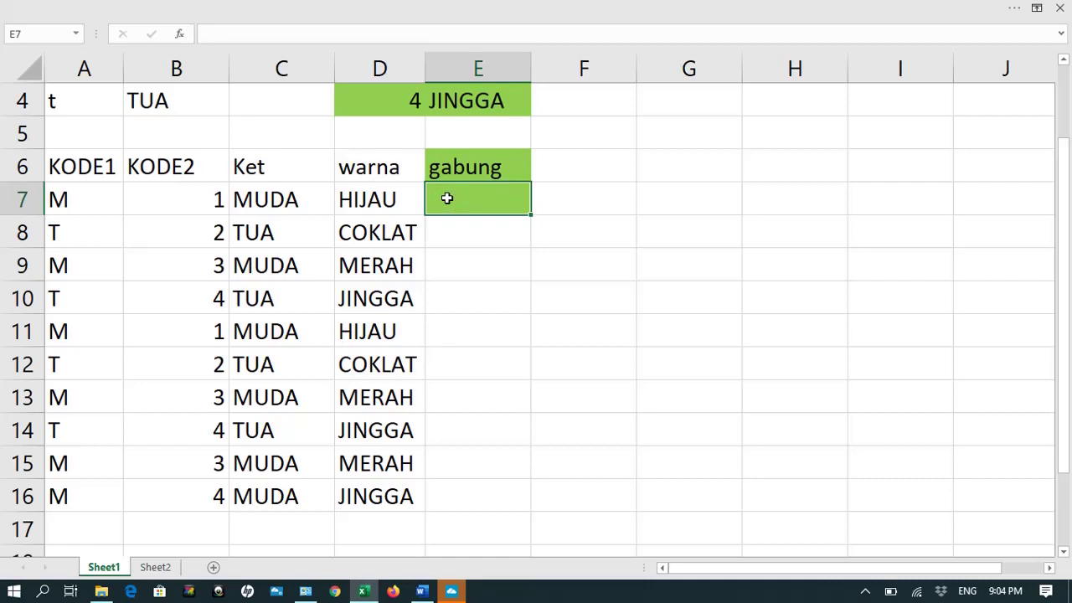
Begin an IF formula in cell E7 that tests whether B7 equals 1
type("=")
scroll(447, 198, "up", 1)
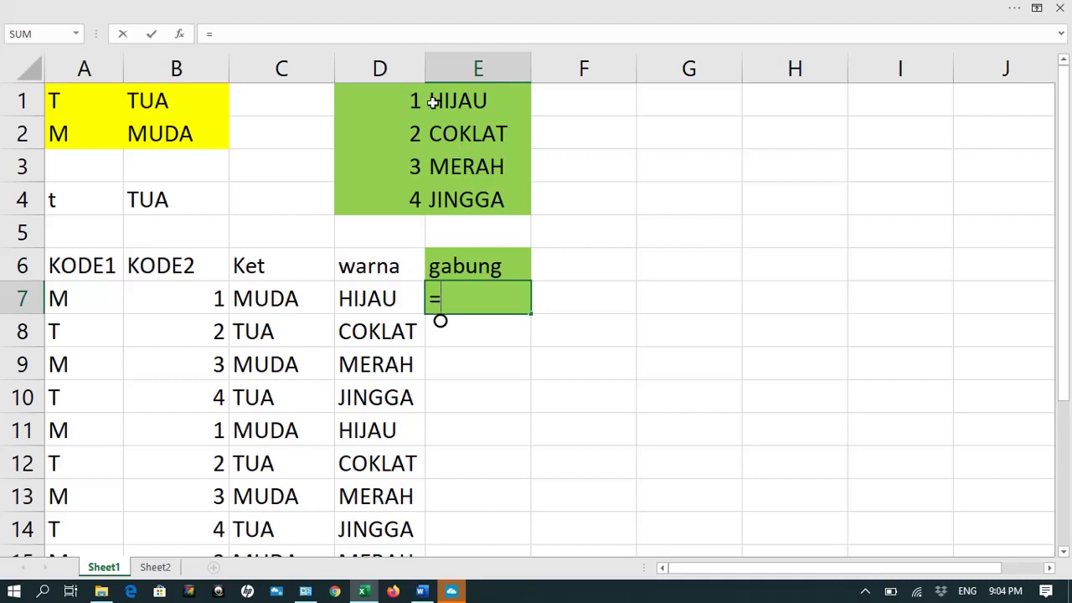
type("if")
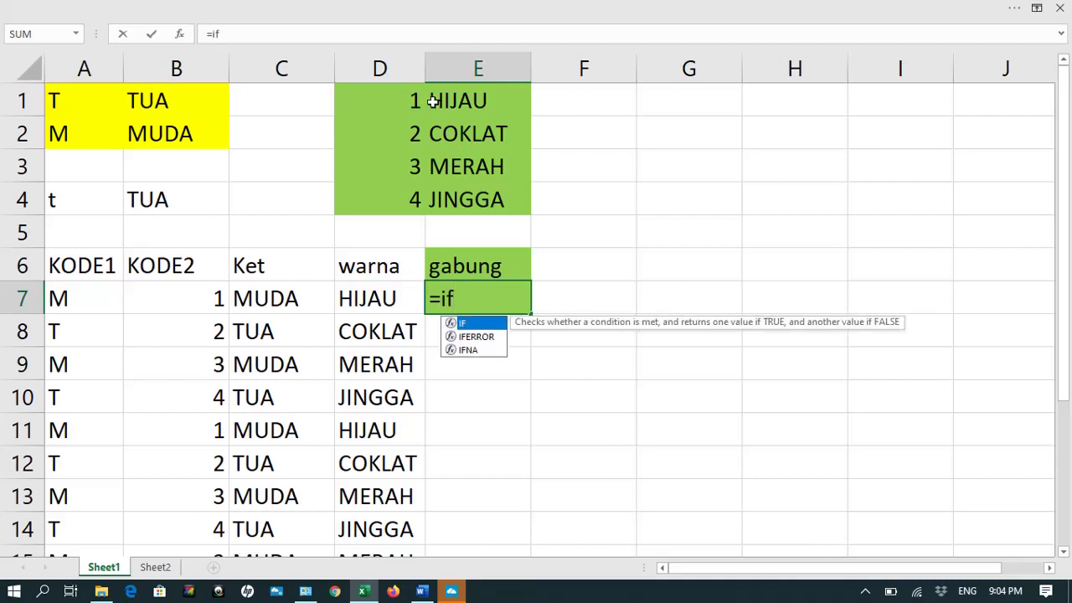
key("Tab")
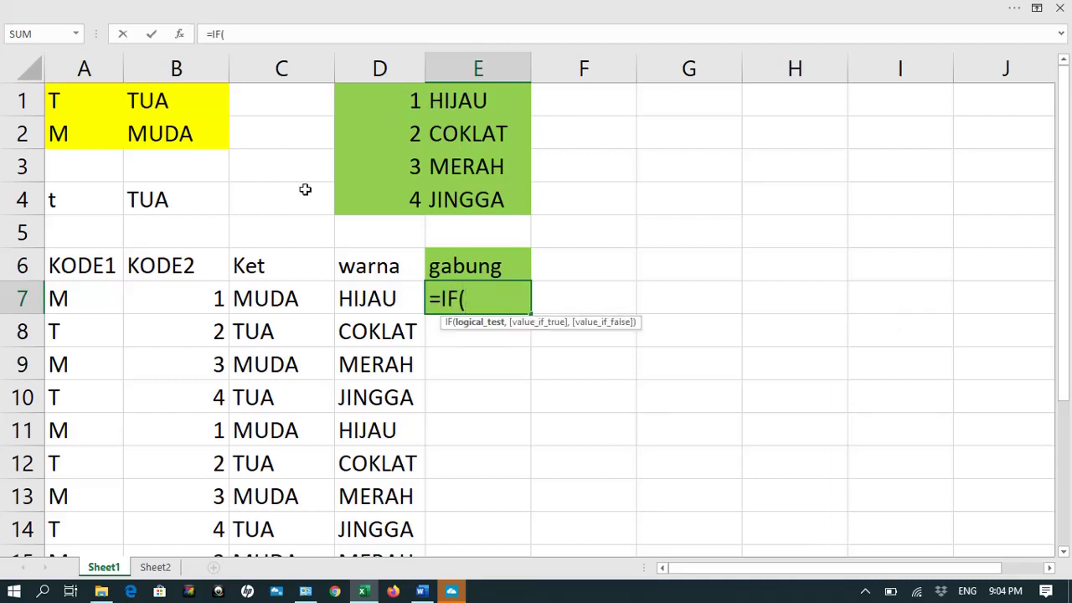
left_click(206, 299)
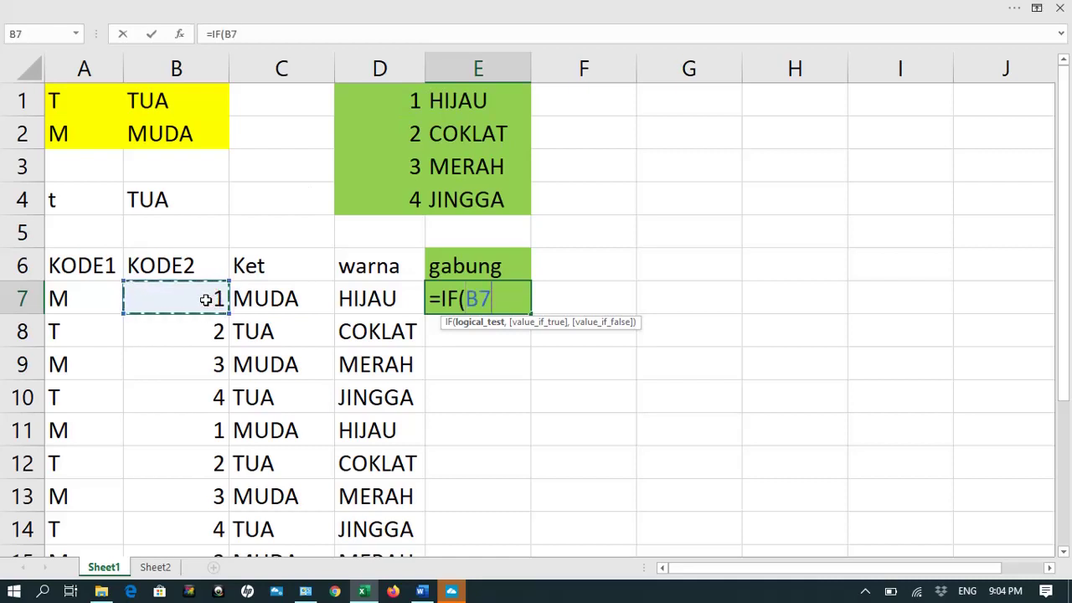
type("=1")
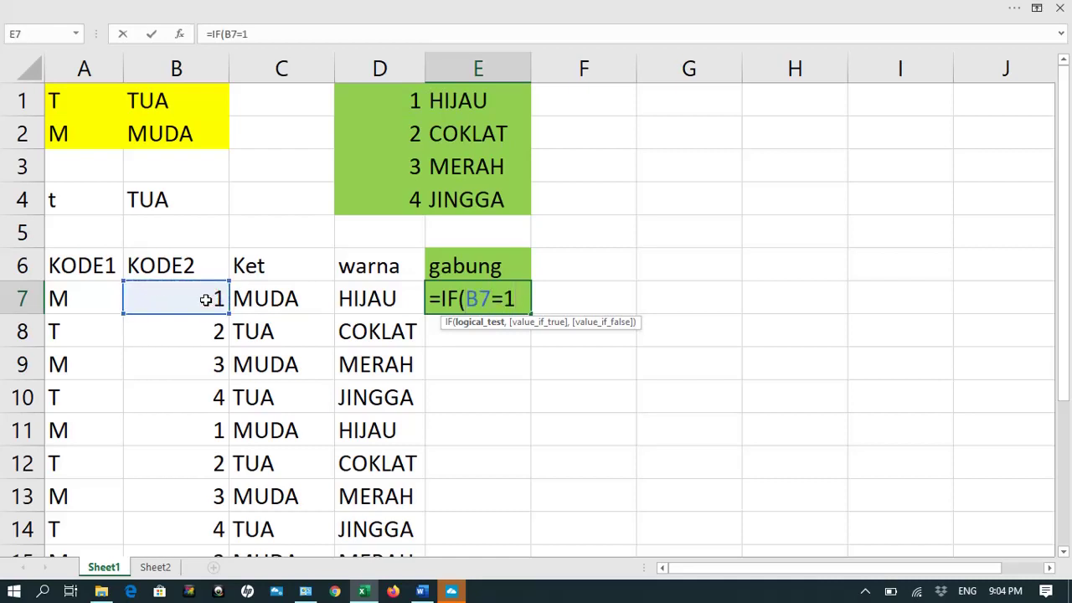
Make the IF formula in E7 return "HIJAU" when its first test is true
type(",\"hij")
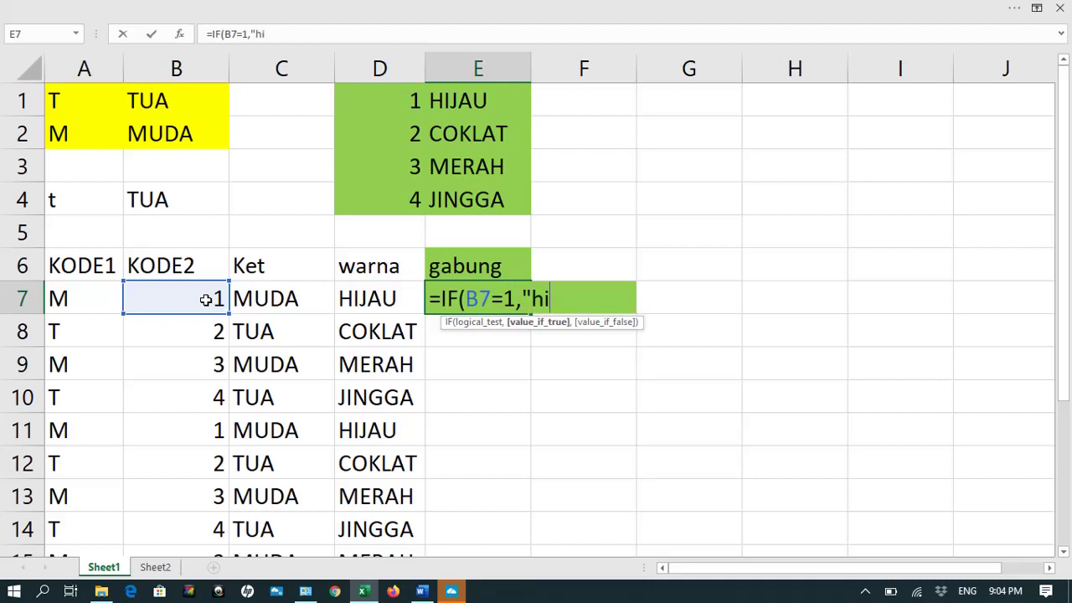
key("BackSpace")
key("BackSpace")
key("BackSpace")
type("JI")
key("BackSpace")
key("BackSpace")
type("HIJAU")
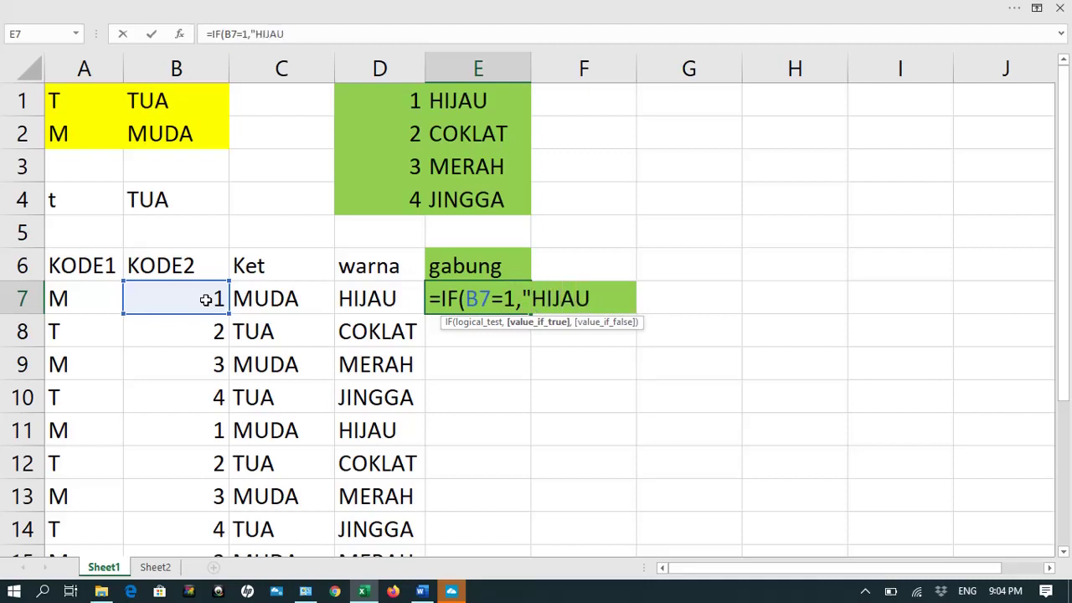
type("\",")
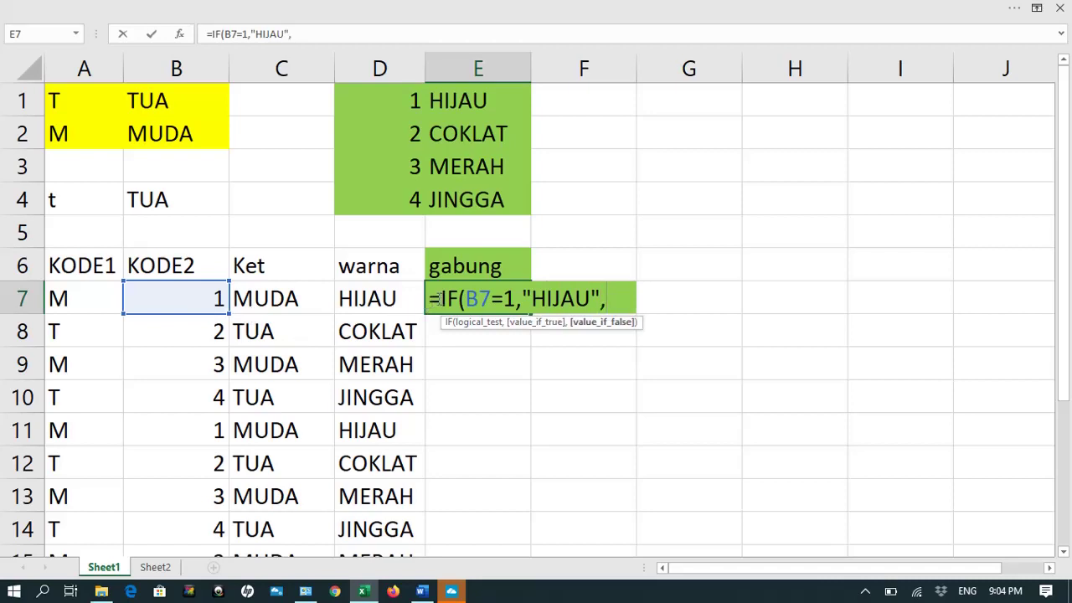
Nest a second IF in the E7 formula, reusing the first test's text, so that B7=2 returns "COKLAT"
left_click(434, 299)
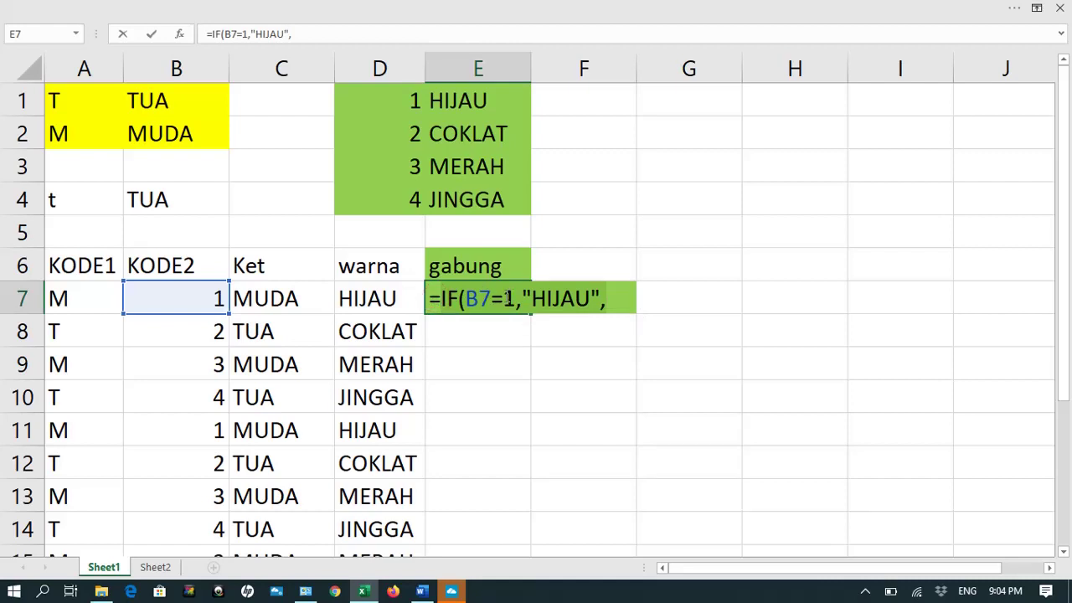
left_click(508, 298)
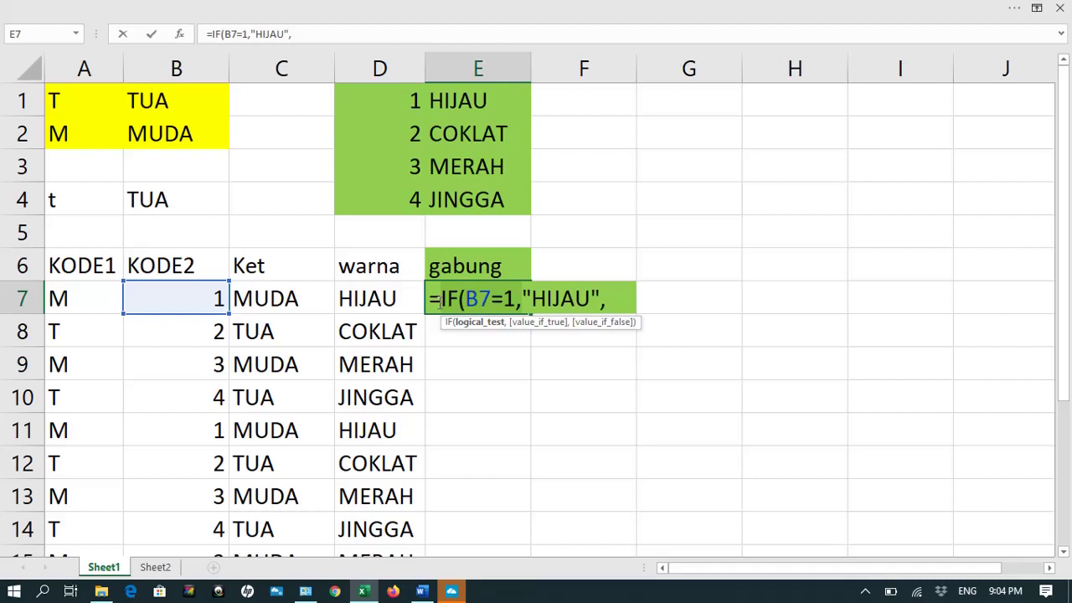
left_click(437, 298)
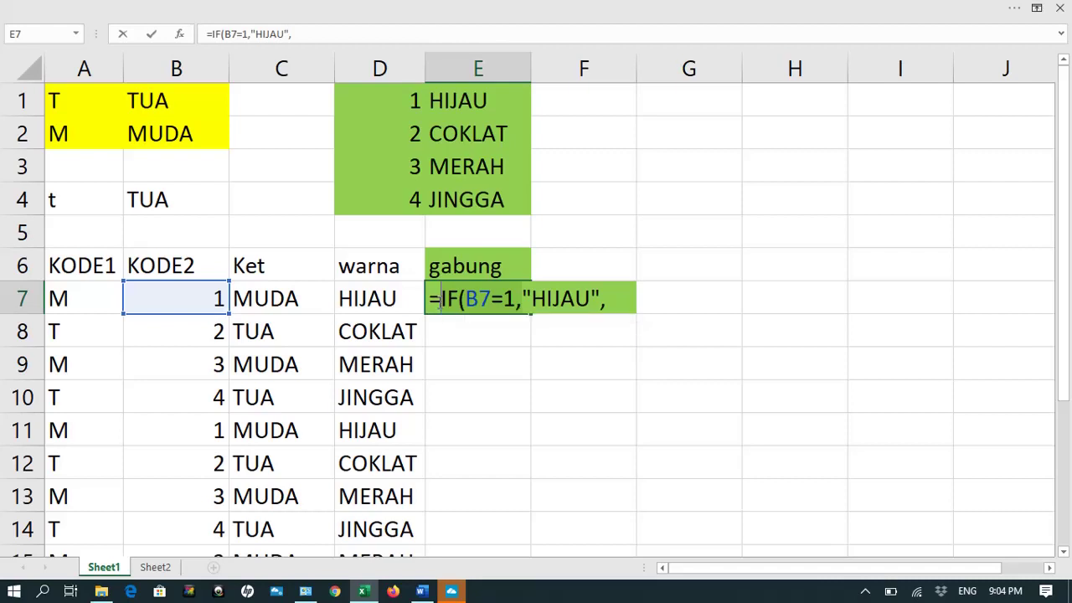
left_click(626, 298)
type("IF(B7=1,")
left_click(666, 298)
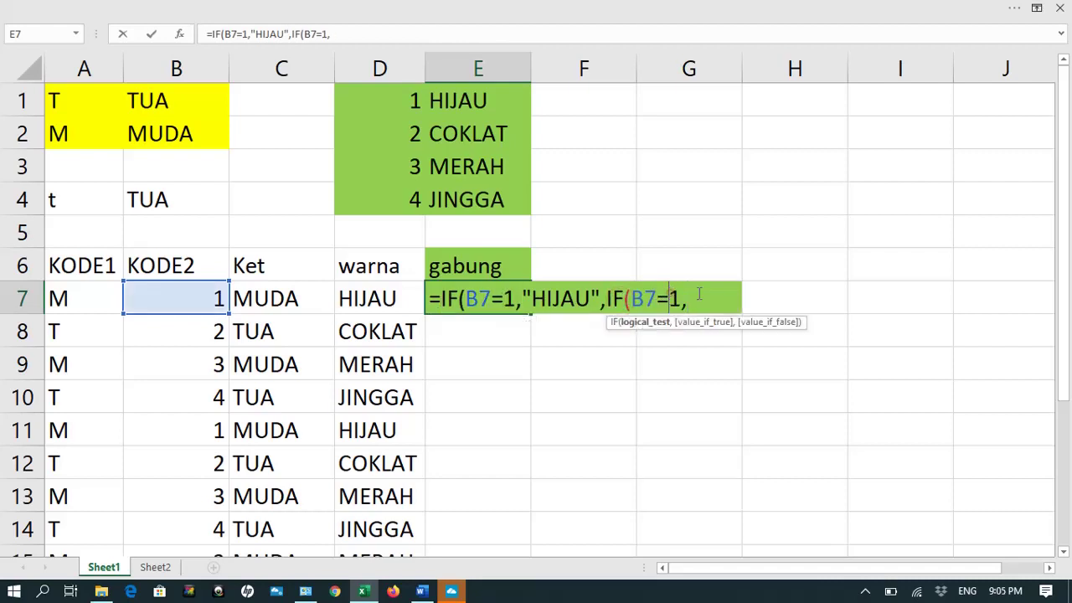
key("Delete")
type("2")
key("Right")
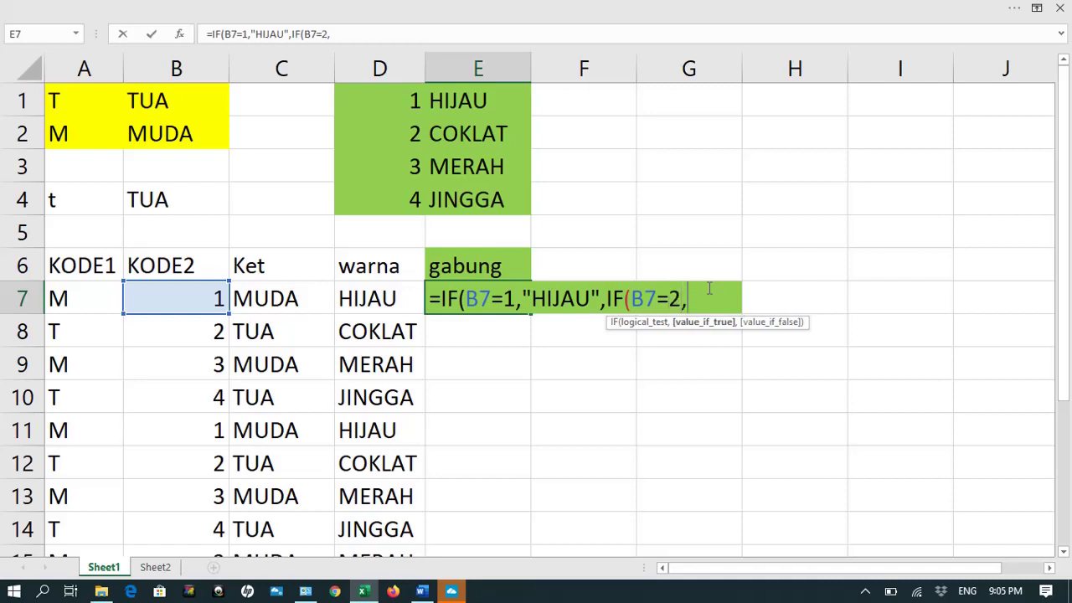
type("\"")
type("COKLA")
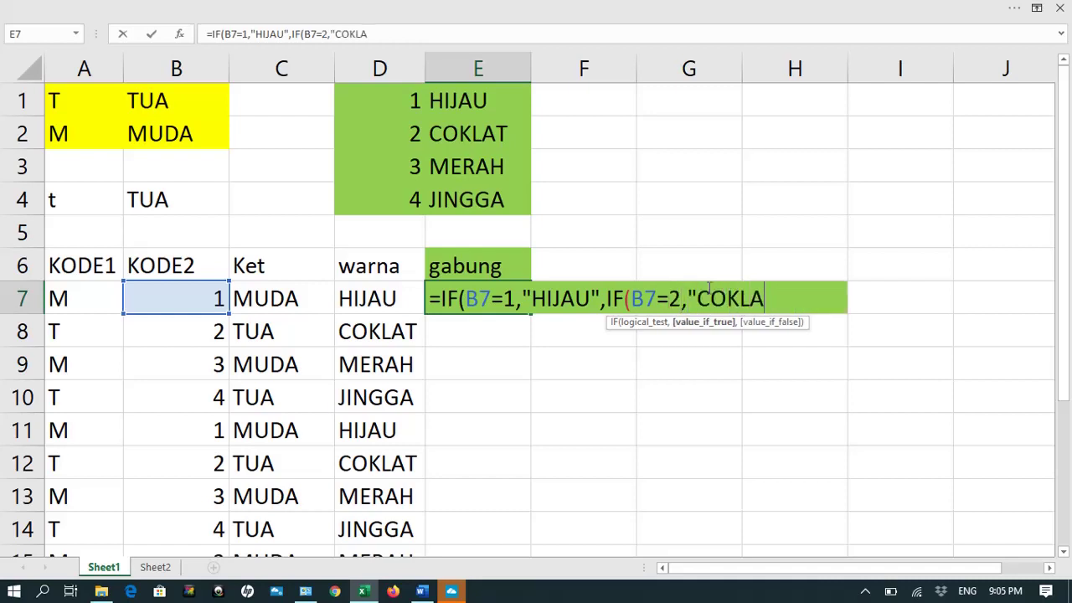
type("T\",IF(B7=1,")
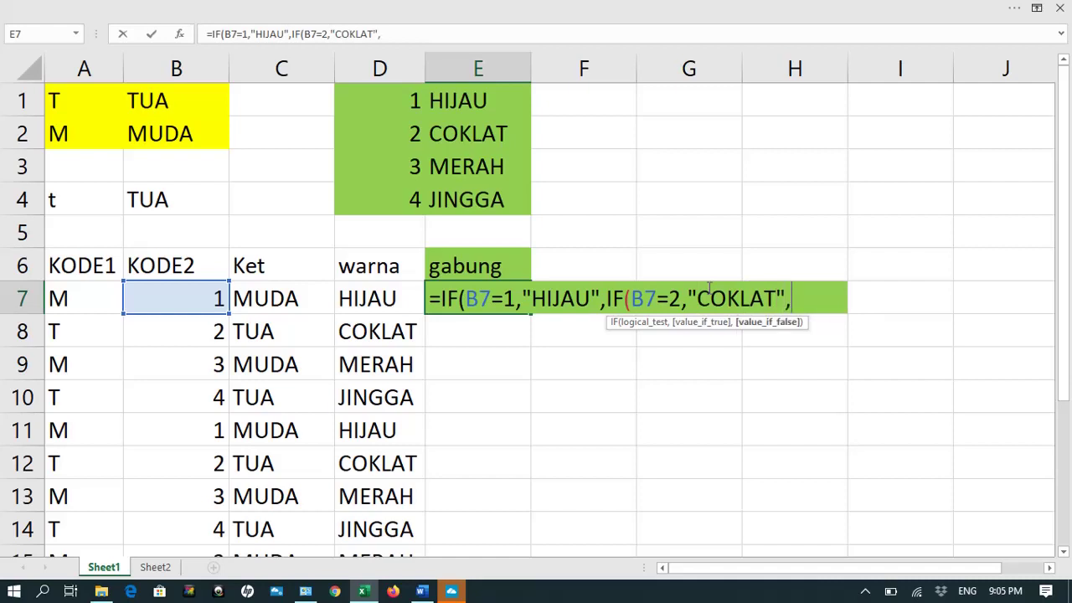
Complete the E7 formula with a third nested IF that returns "MERAH" for B7=3 and otherwise "JINGGA"
key("BackSpace")
key("BackSpace")
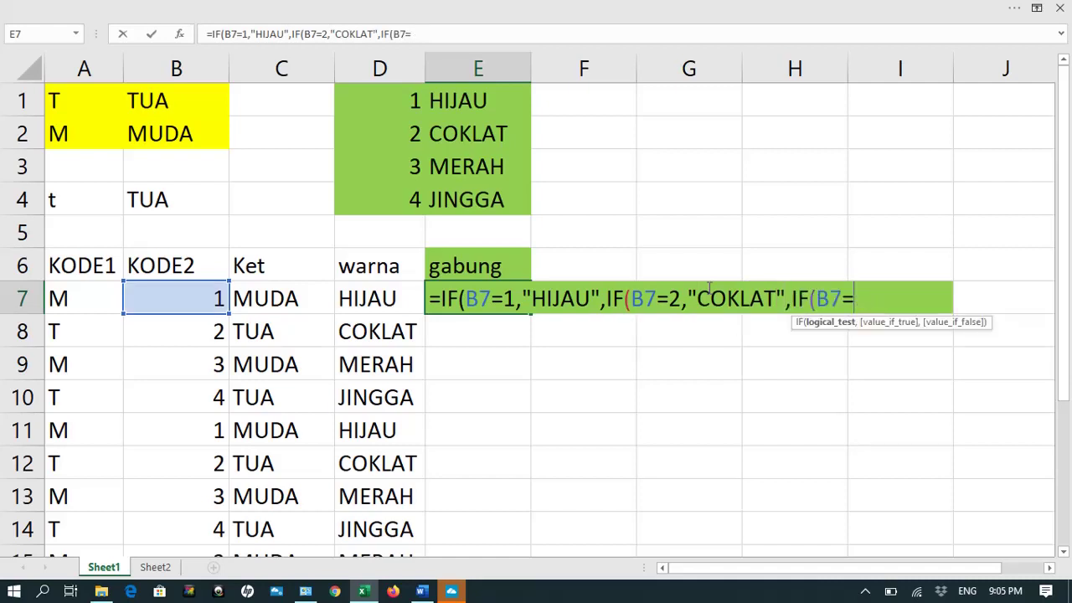
type("3,\"")
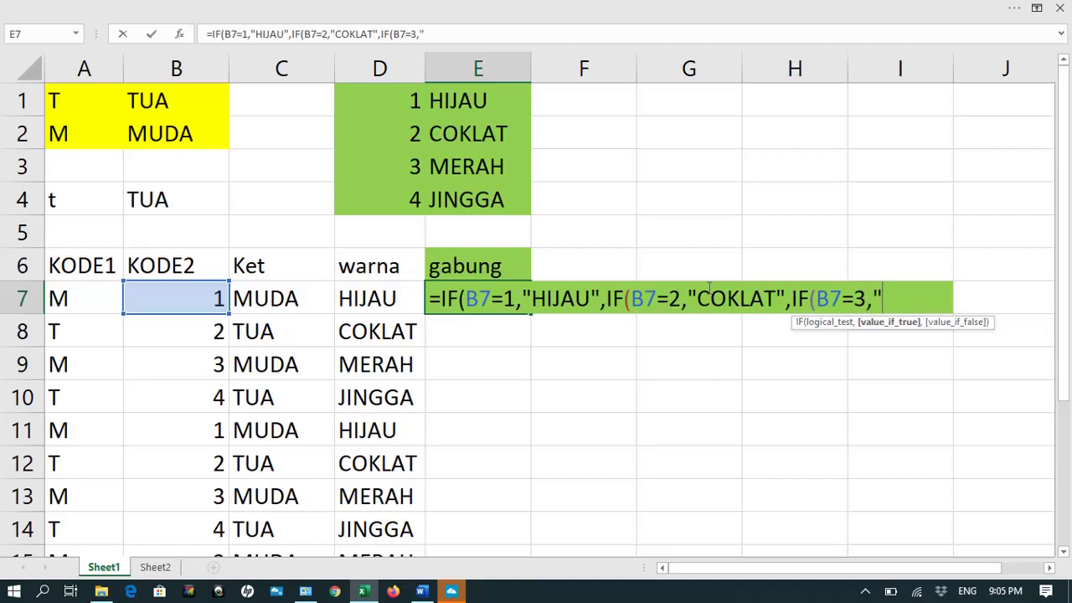
type("MERAH\"")
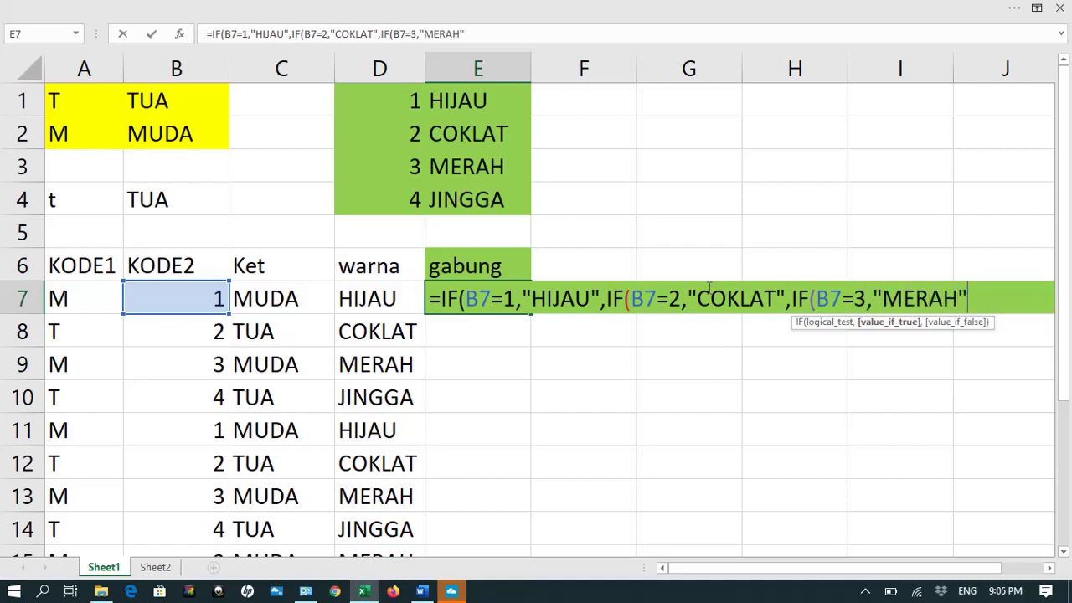
type(",")
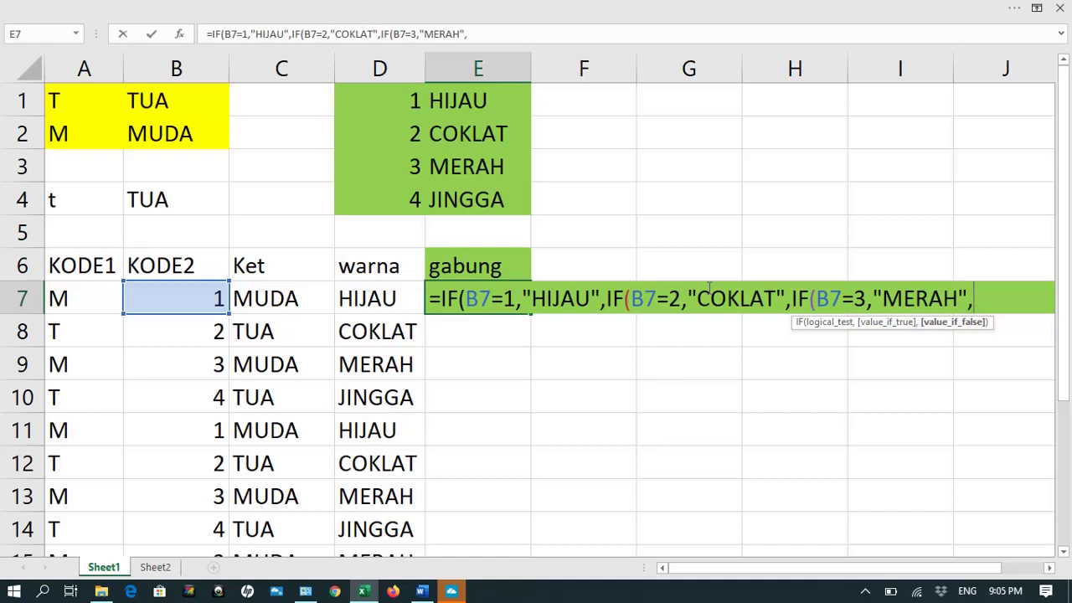
type("\"JINGGA\"")
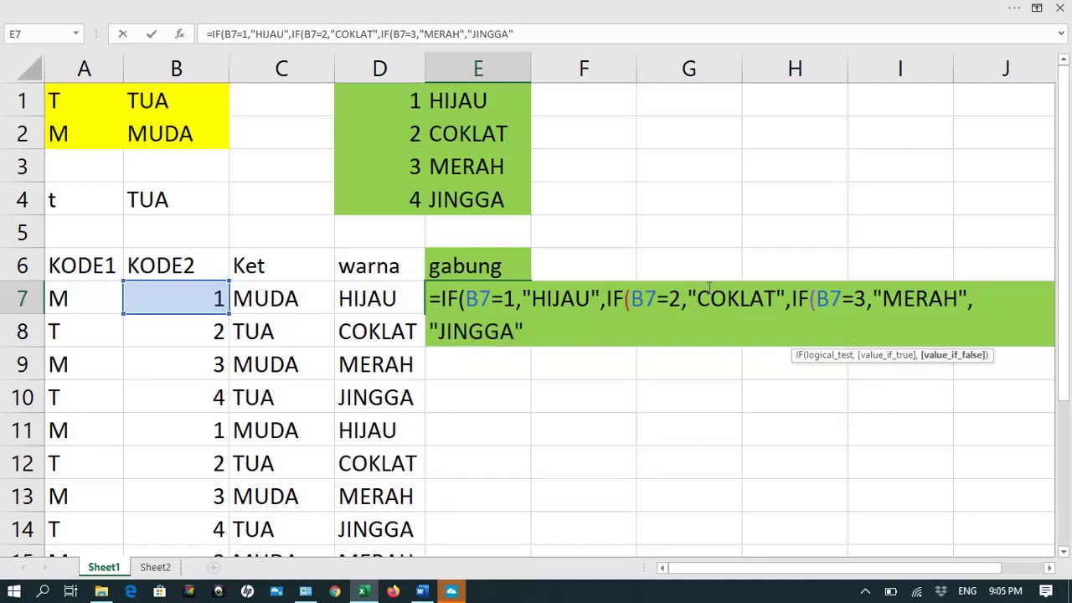
type(")))")
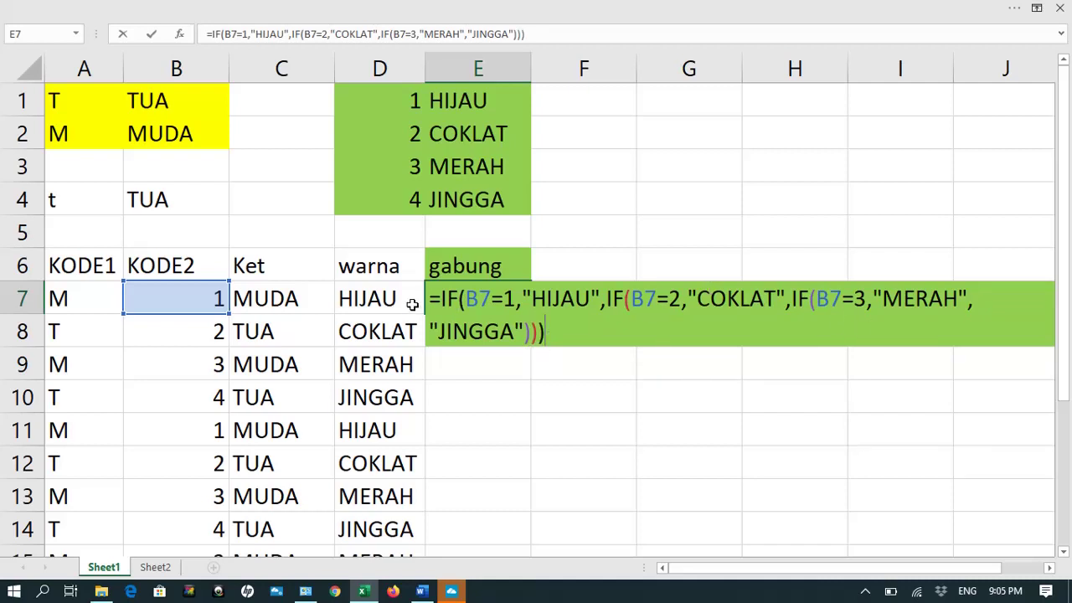
key("Return")
Review the nested IF formula in cell E7 without changing it
left_click(452, 306)
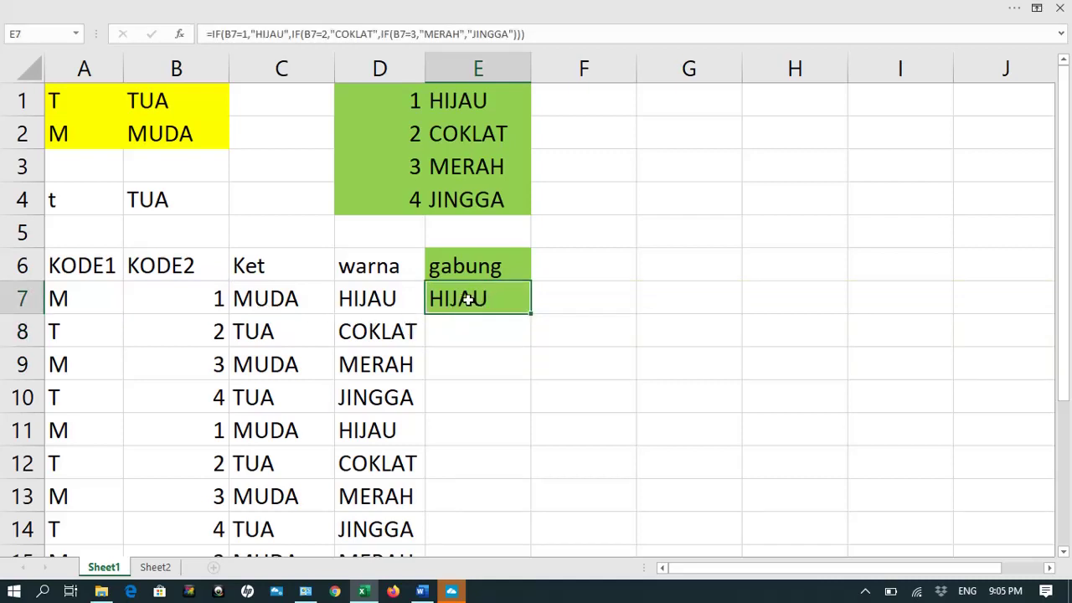
double_click(469, 298)
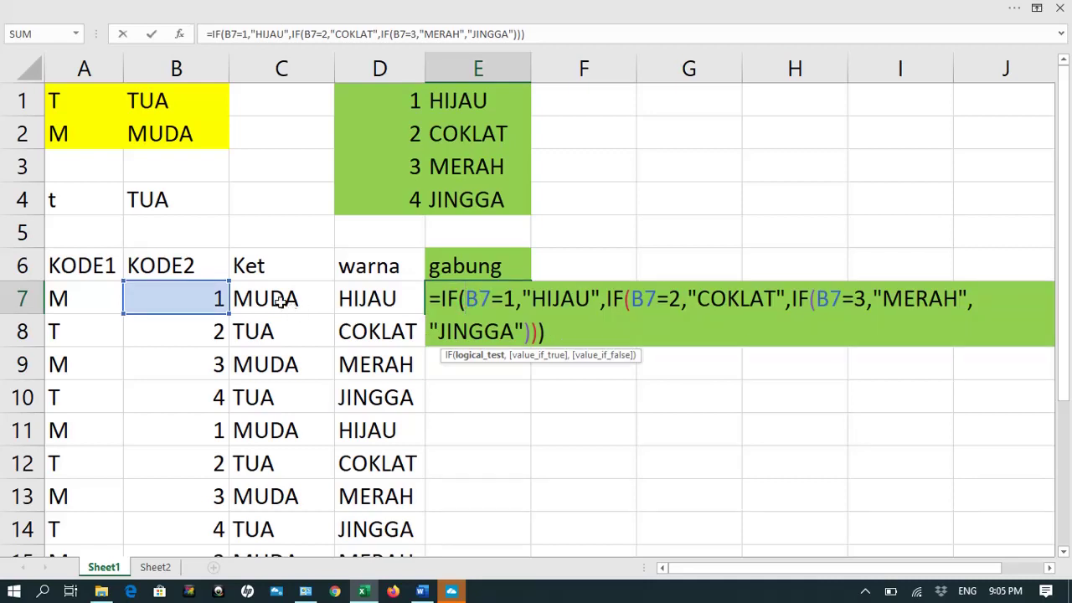
left_click(556, 333)
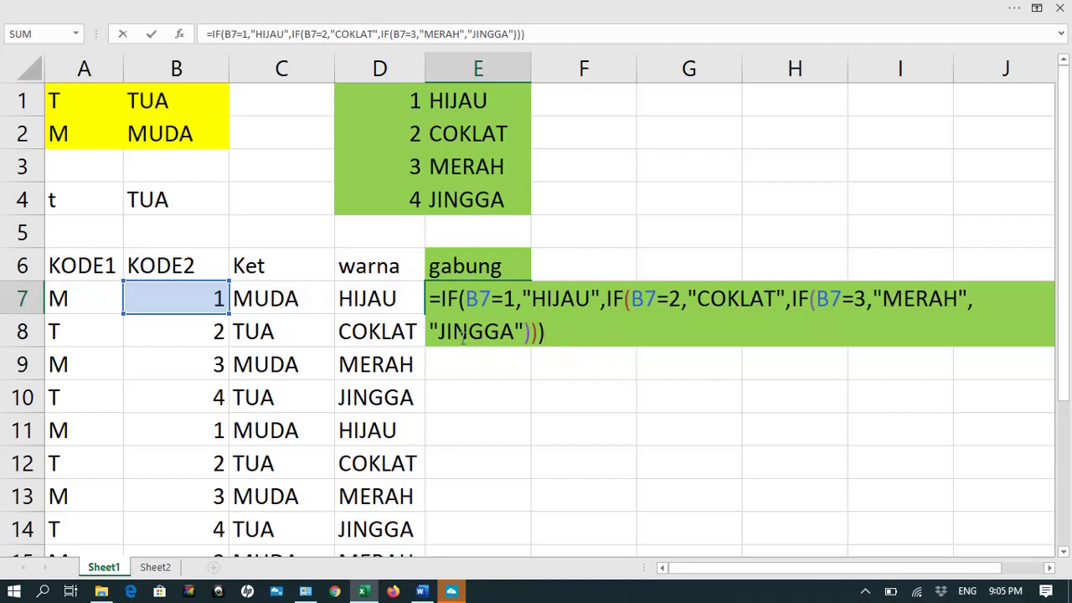
key("Return")
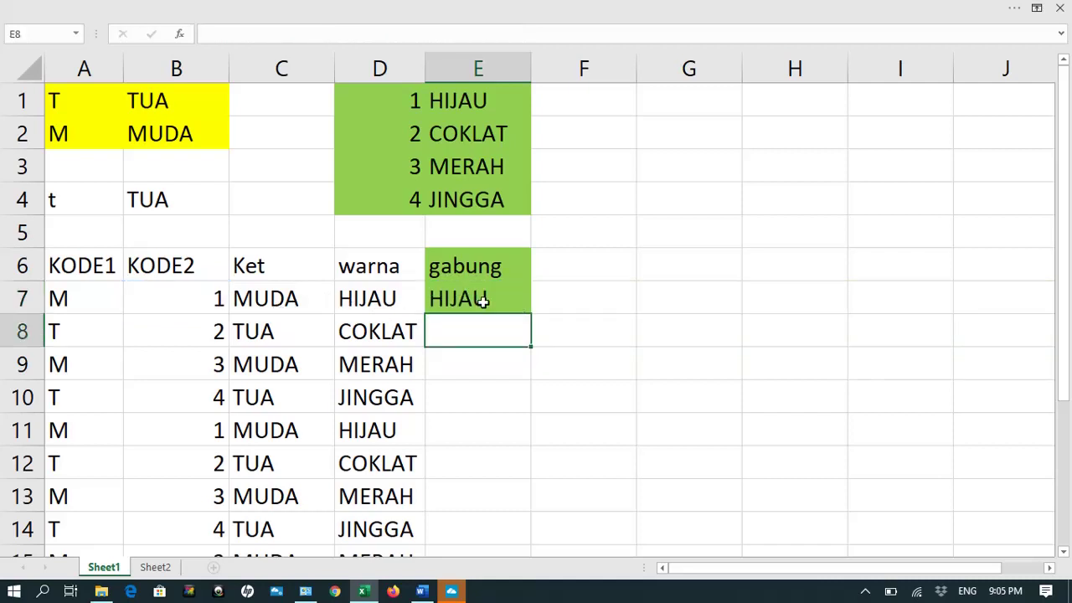
left_click(486, 301)
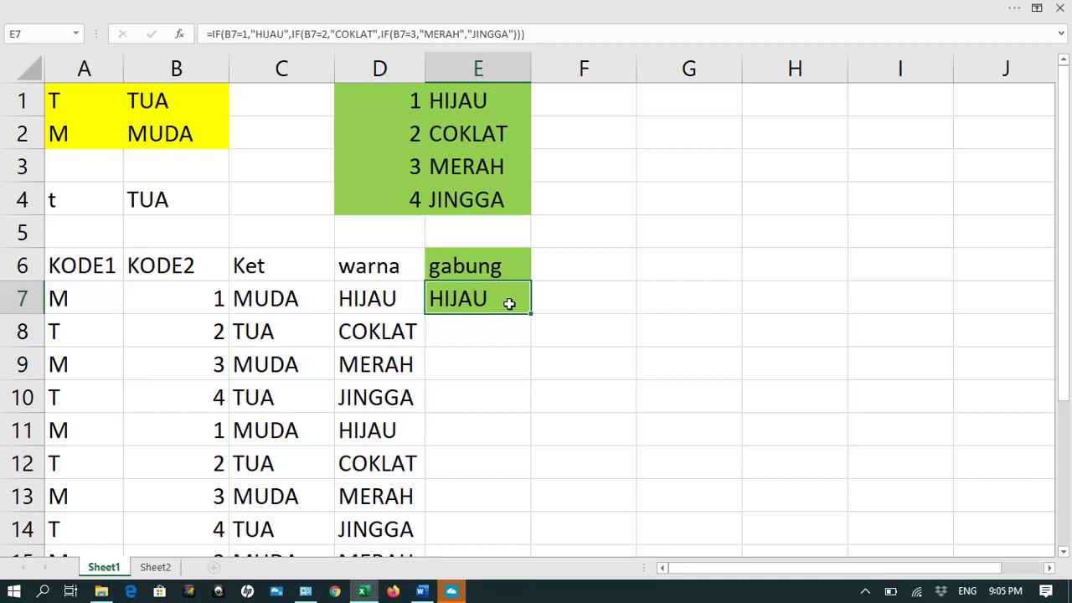
Extend the E7 formula by joining a new IF function after the nested colour IFs with the & operator
double_click(512, 304)
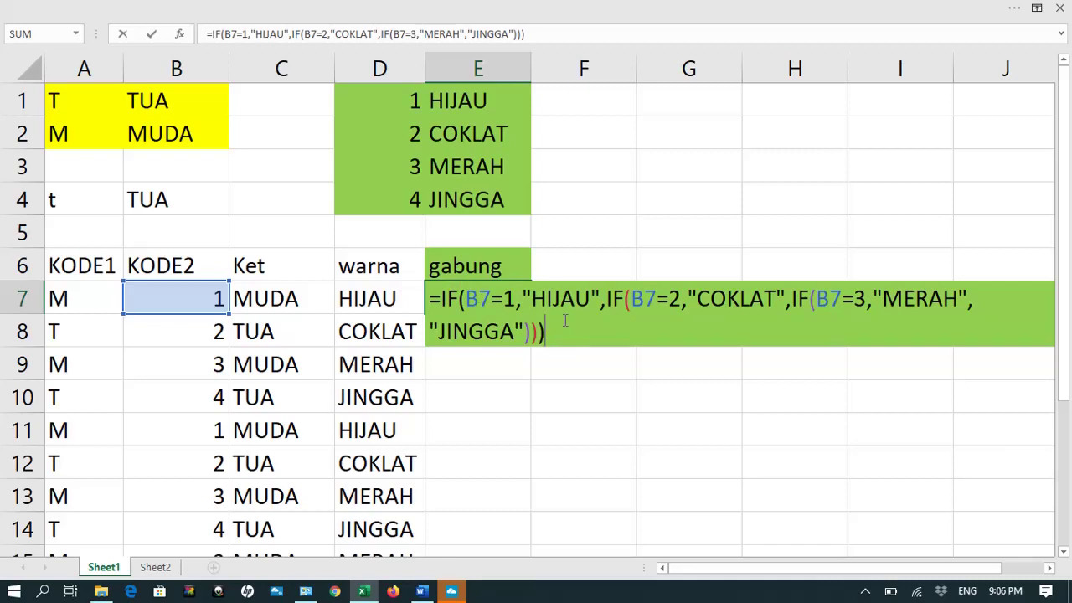
type("&")
type("IF")
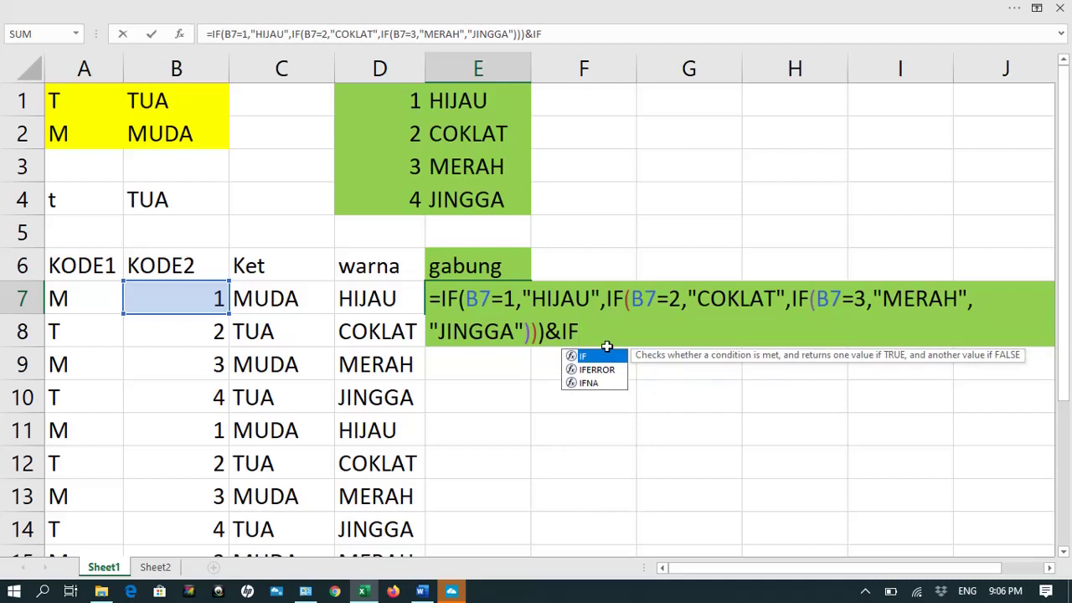
double_click(605, 352)
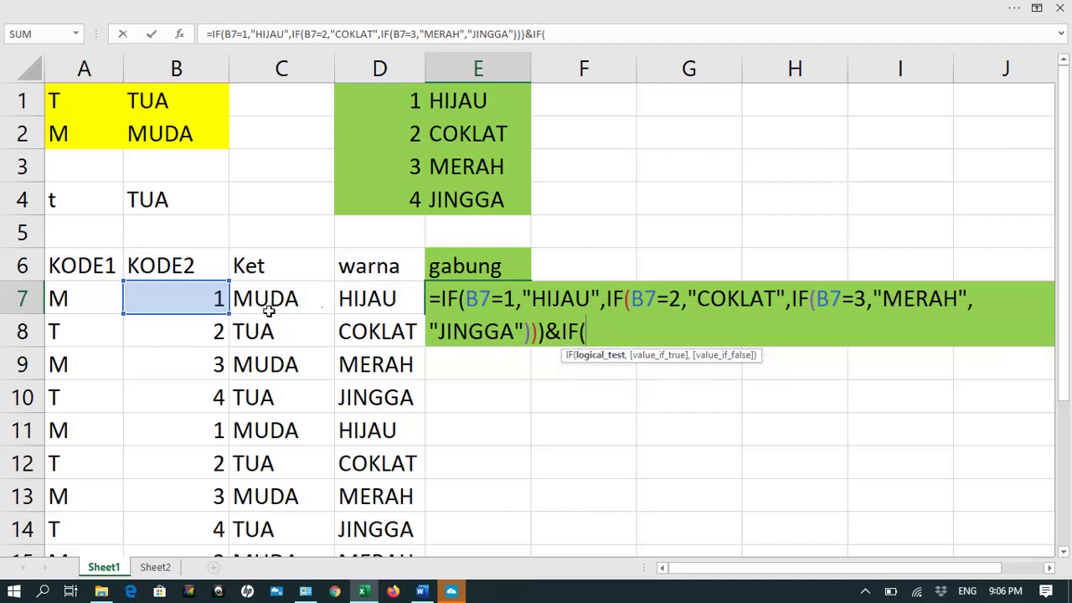
left_click(67, 302)
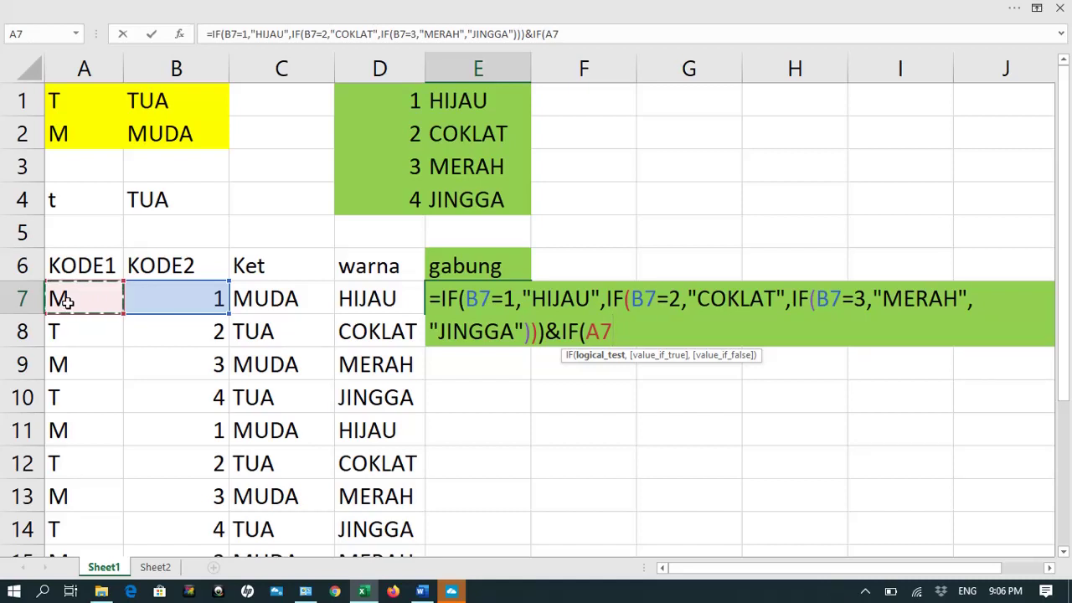
left_click_drag(67, 301, 366, 298)
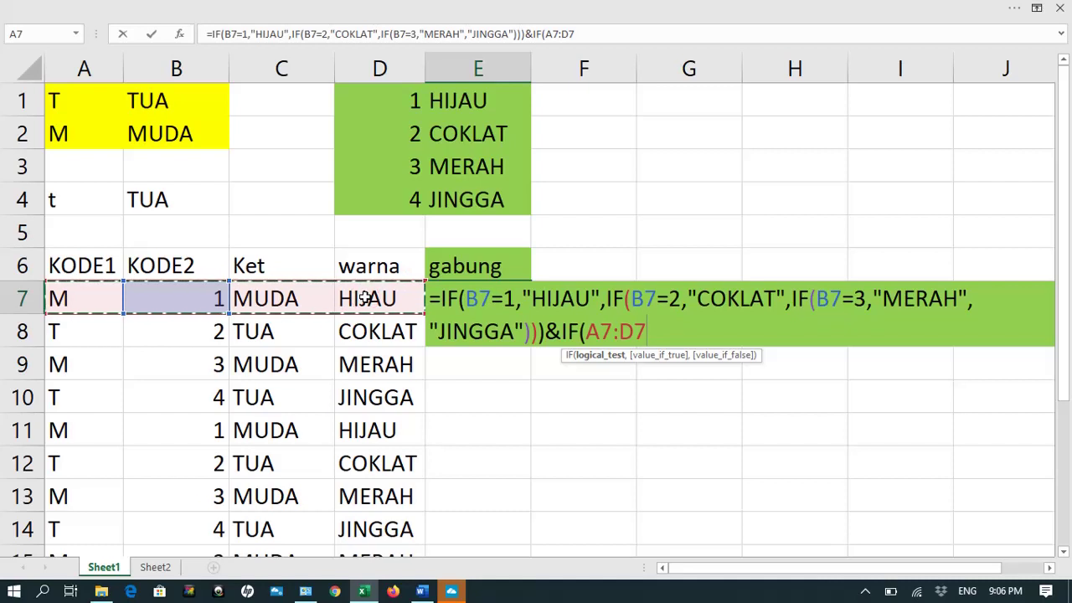
key("BackSpace")
key("BackSpace")
key("BackSpace")
key("BackSpace")
key("BackSpace")
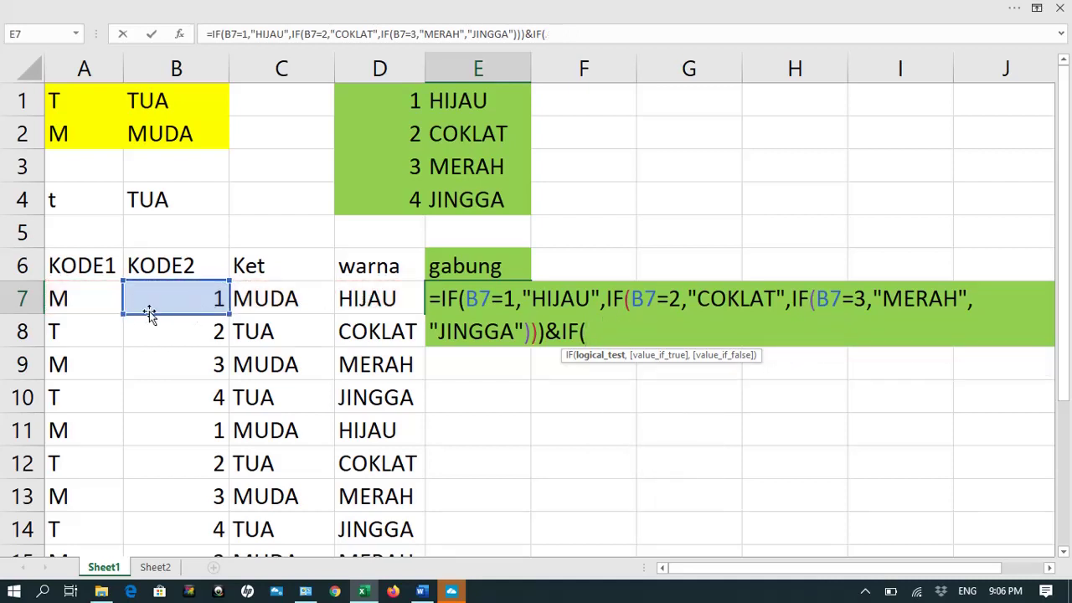
Complete the joined IF in E7 so that A7="T" returns "TUA" and anything else returns "MUDA"
left_click(89, 300)
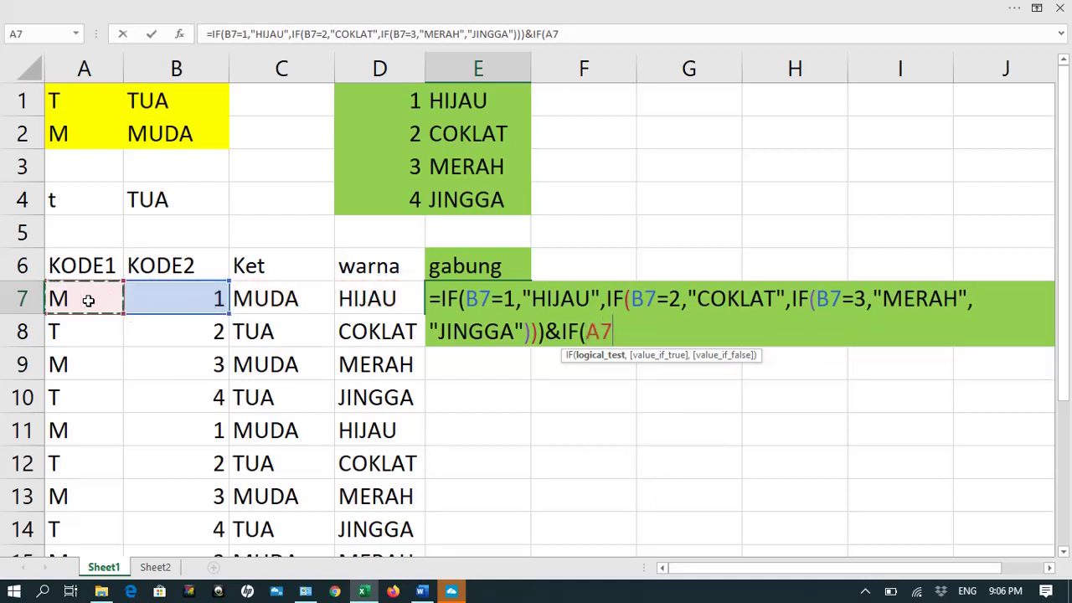
type("=")
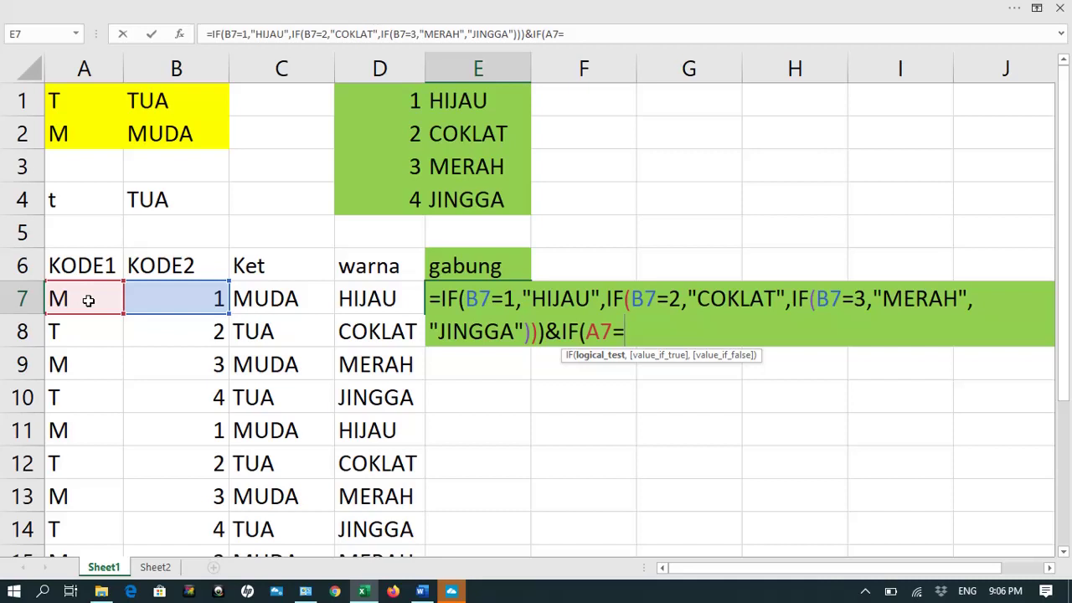
type("\"")
type("T\"")
type(",\"TU")
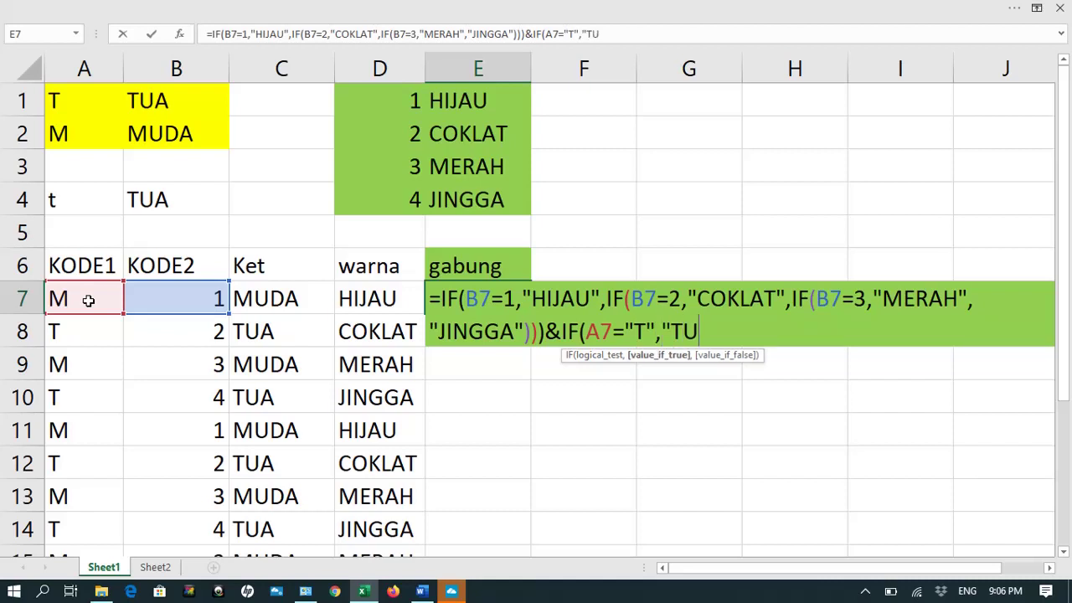
type("A\",\"MUDAD")
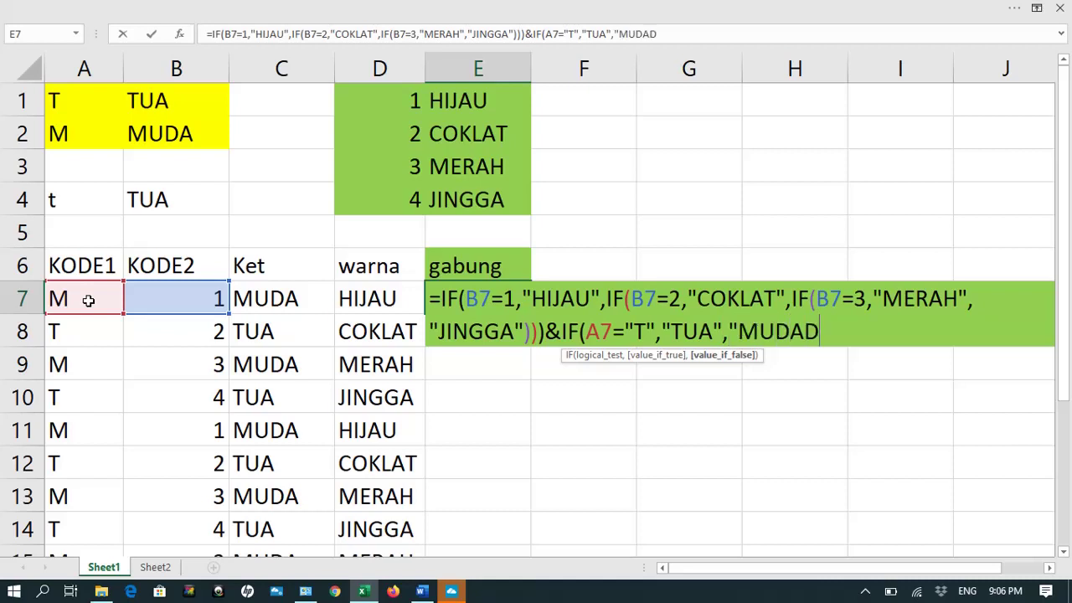
key("BackSpace")
type("\")")
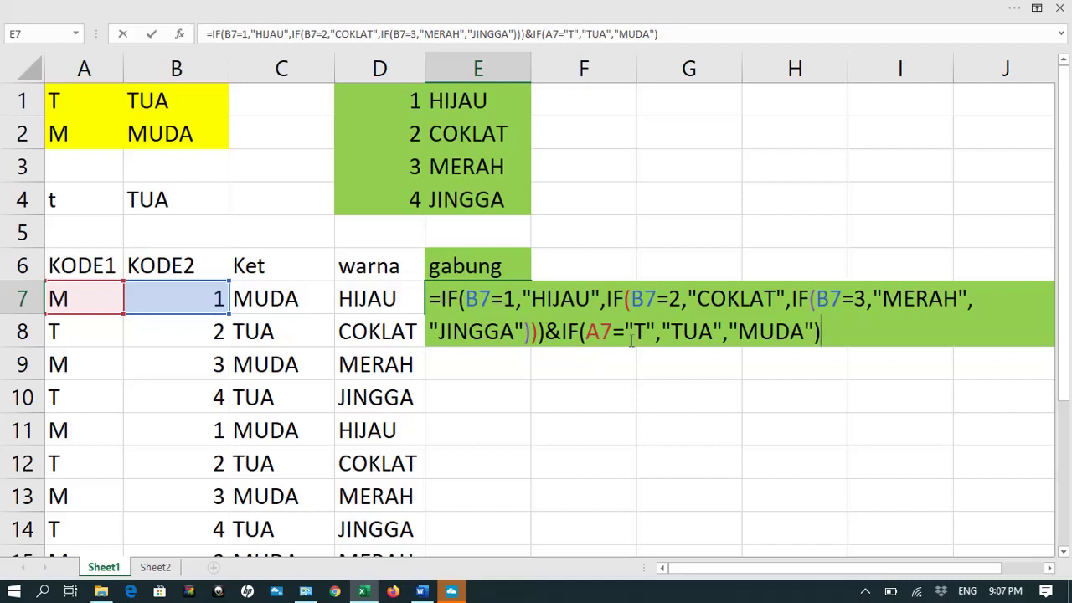
key("Return")
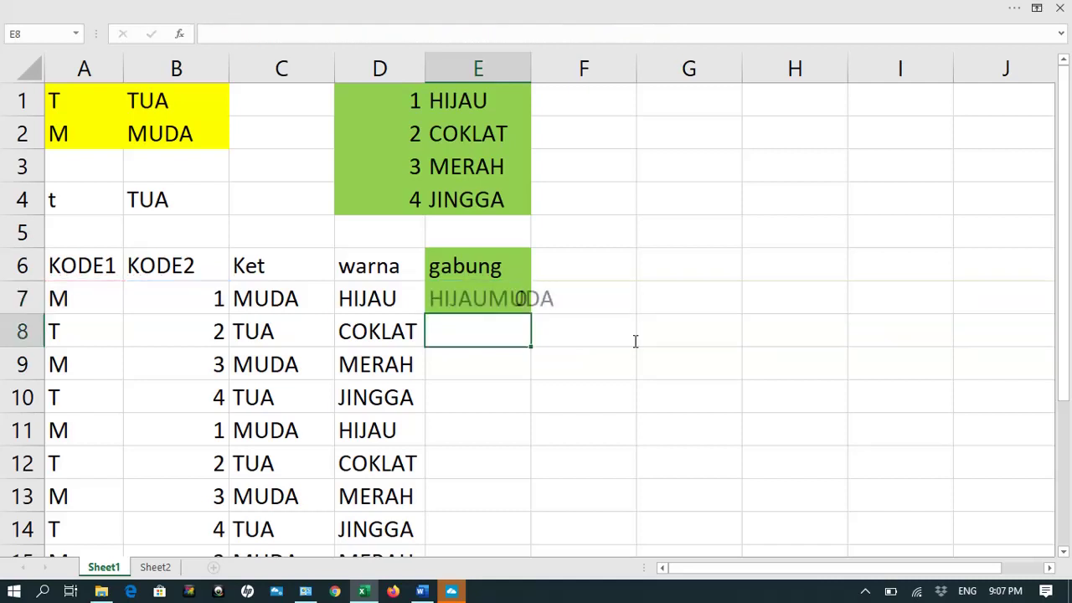
Fill the combined E7 formula down the gabung column alongside the existing data rows
left_click(485, 296)
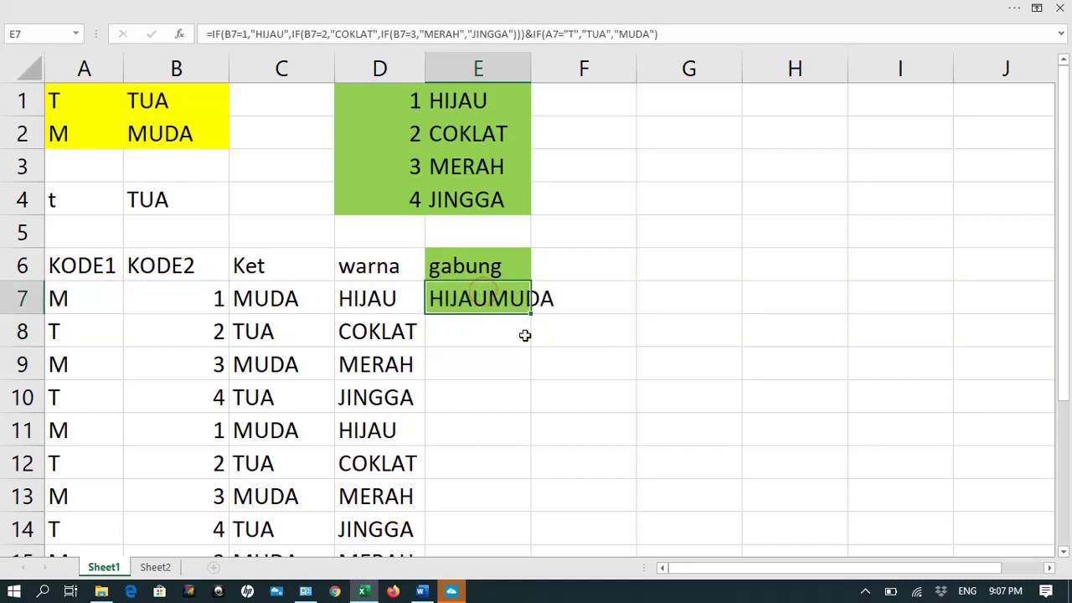
double_click(497, 302)
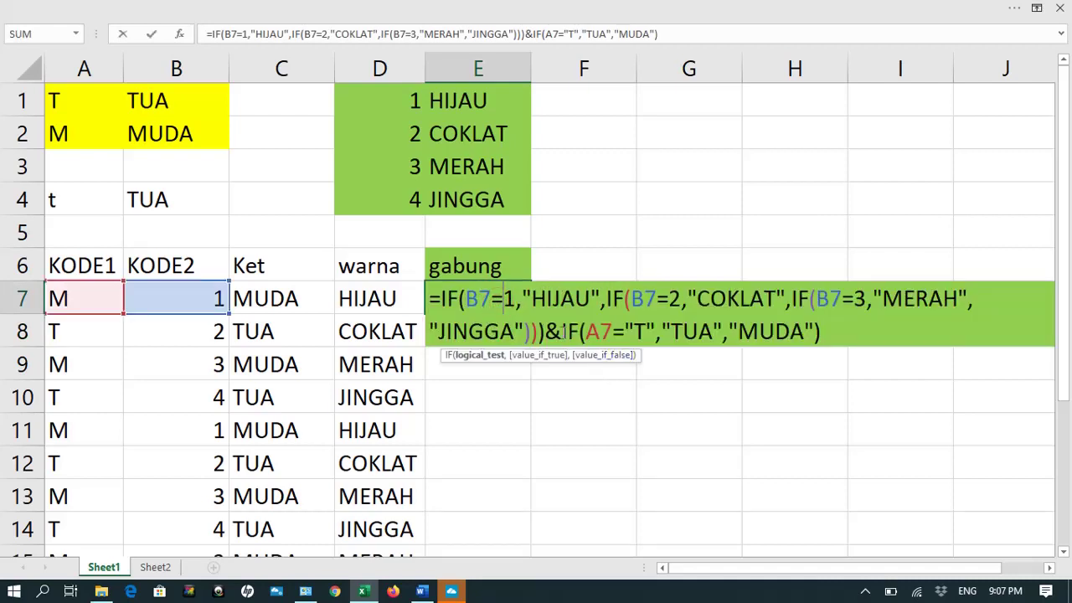
key("Escape")
double_click(531, 309)
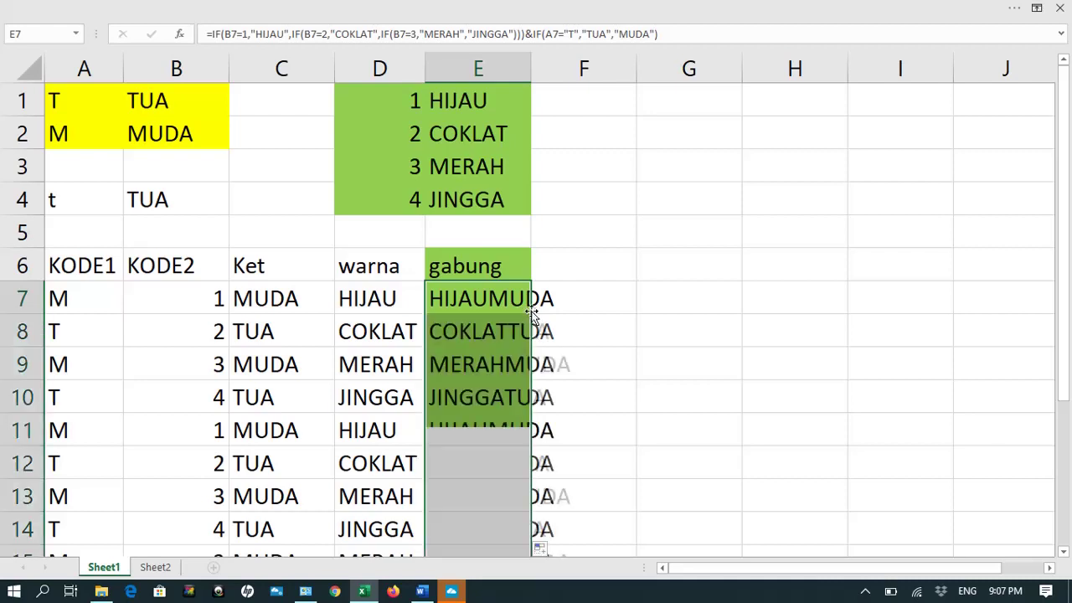
Insert a joined space, " "&, before the A7 IF in the E7 formula and refill it down the gabung column
left_click(490, 300)
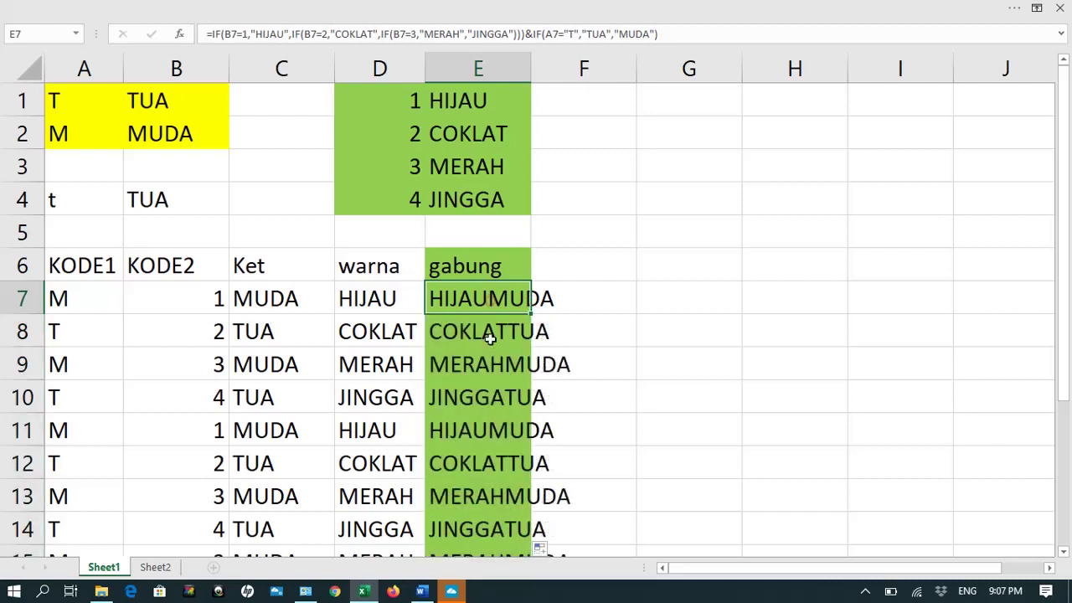
double_click(479, 298)
left_click(559, 331)
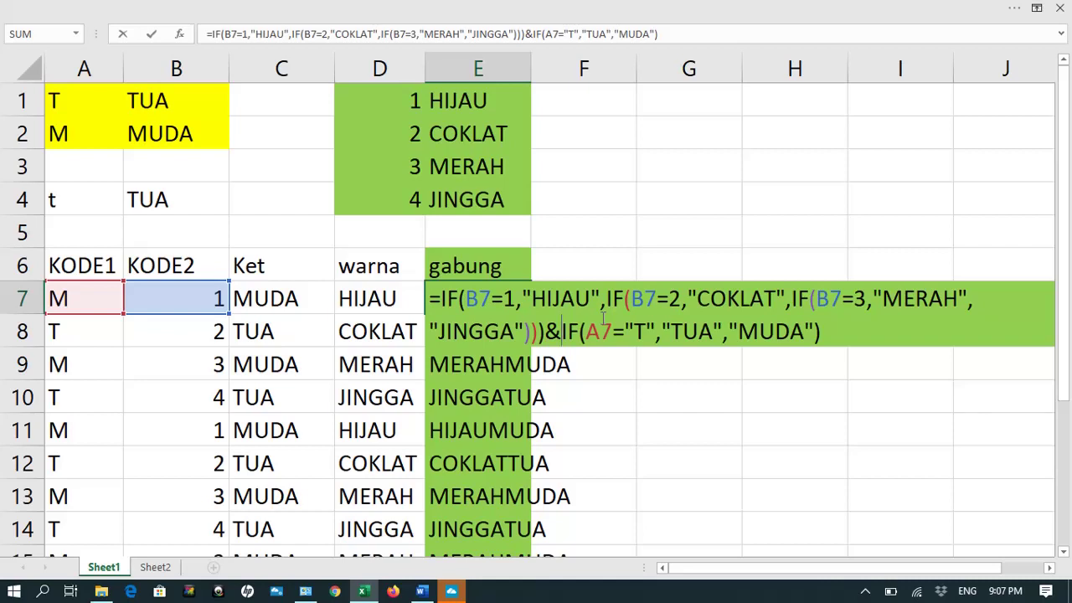
type("\"")
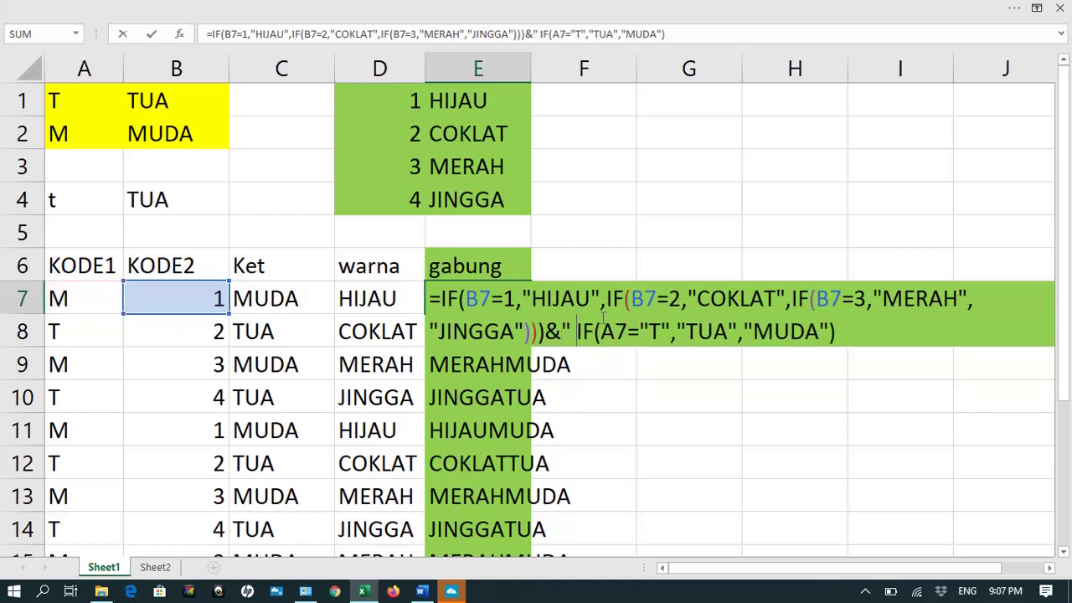
type(" \"")
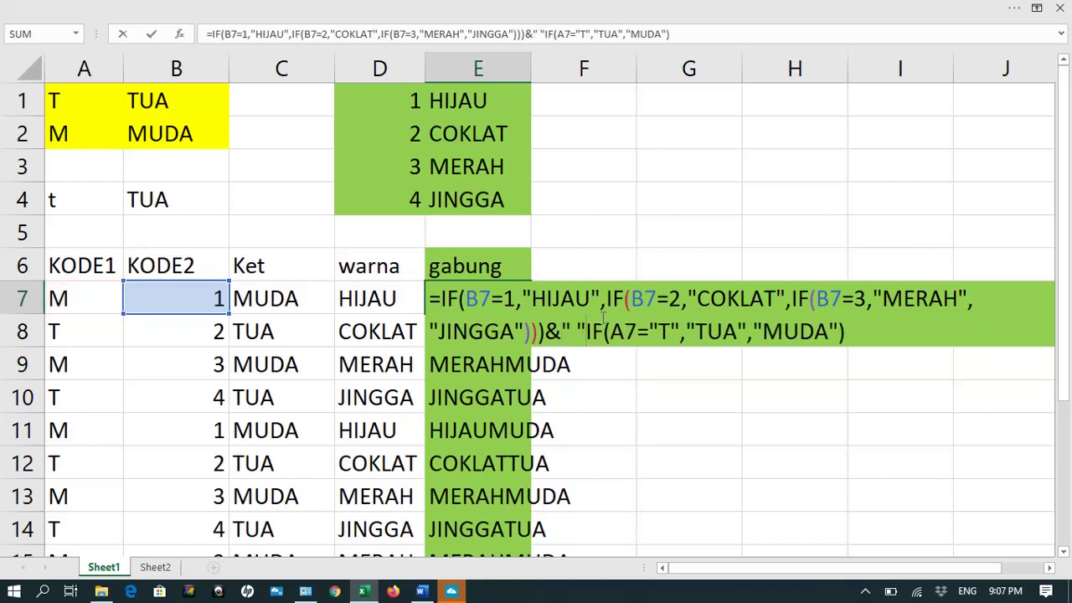
type("&")
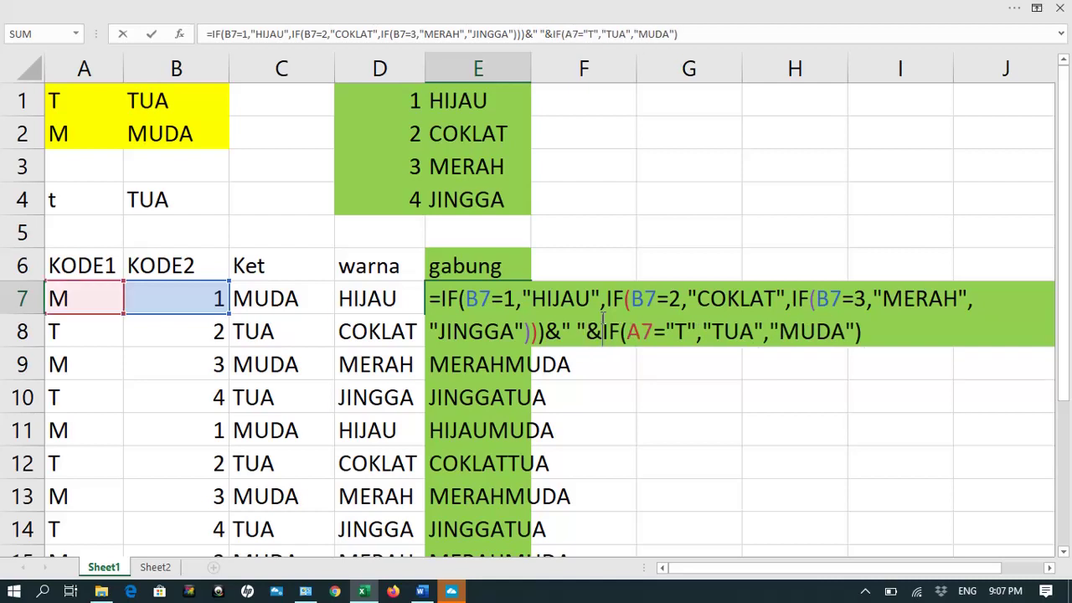
key("Return")
left_click(474, 295)
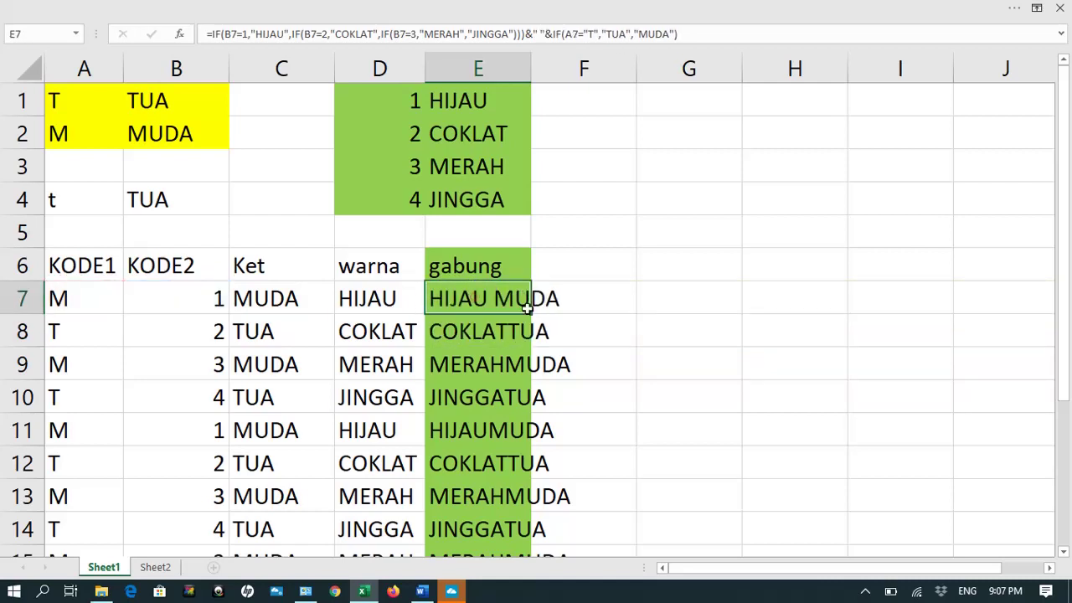
double_click(530, 315)
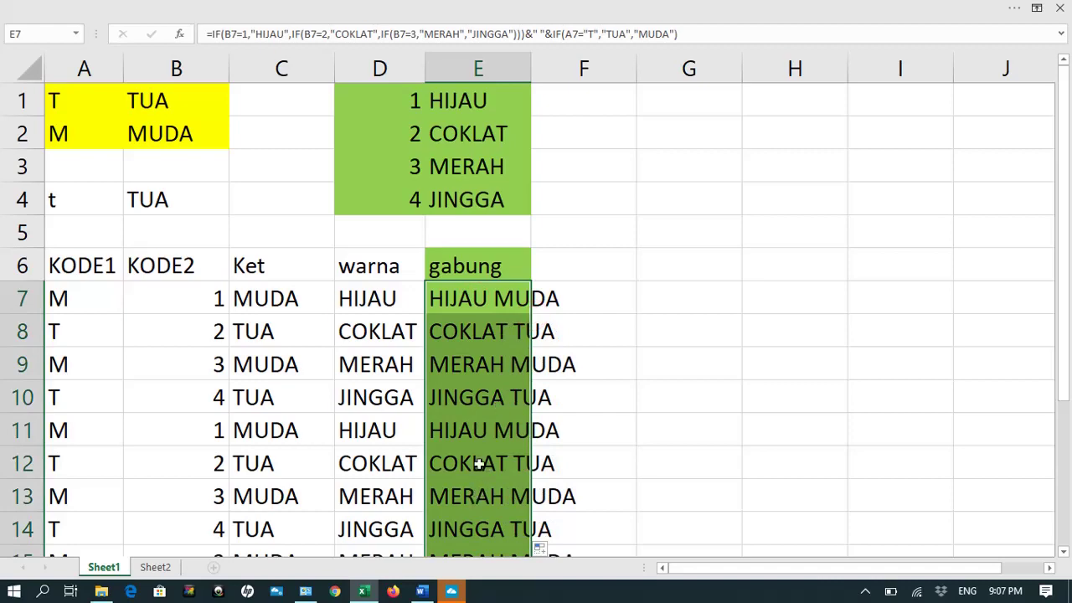
Check the filled gabung results down to row 16 and inspect the &" "& part of the E7 formula
left_click(478, 427)
scroll(480, 431, "down", 3)
scroll(483, 433, "up", 3)
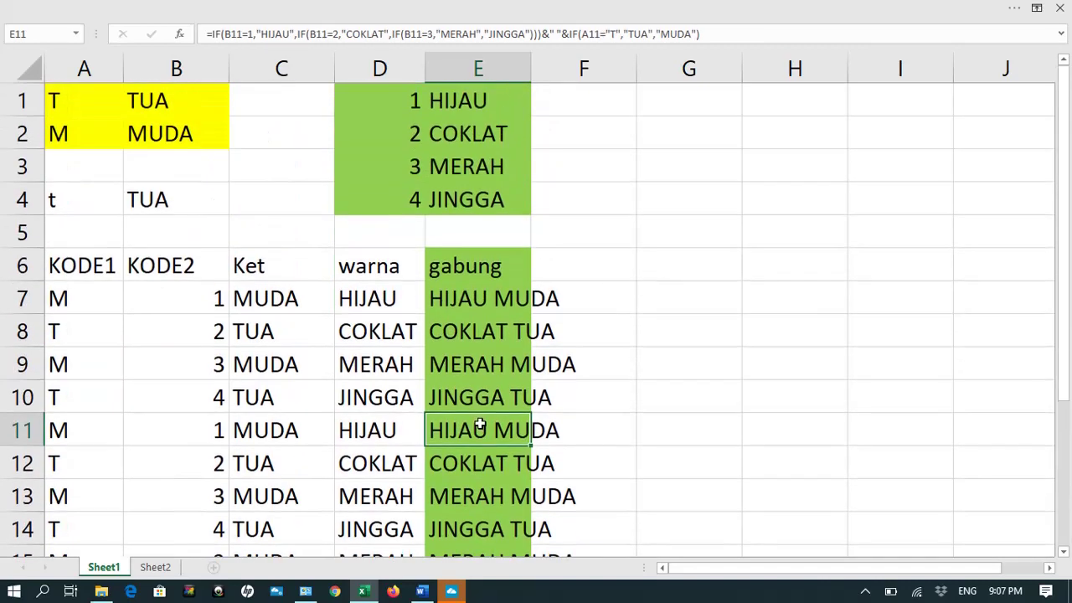
scroll(478, 421, "down", 2)
scroll(475, 415, "up", 1)
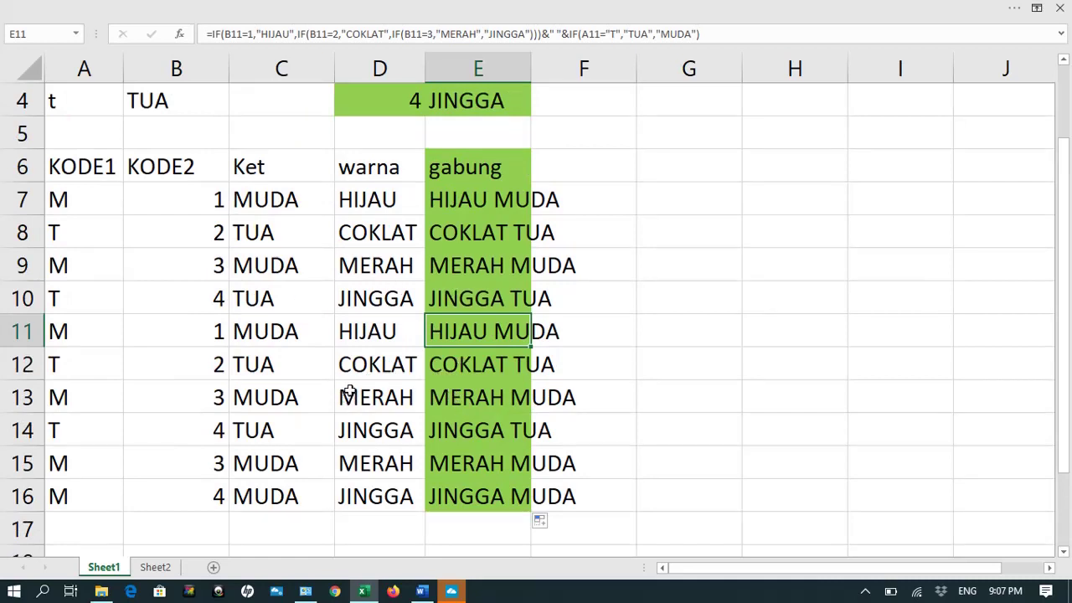
left_click(453, 205)
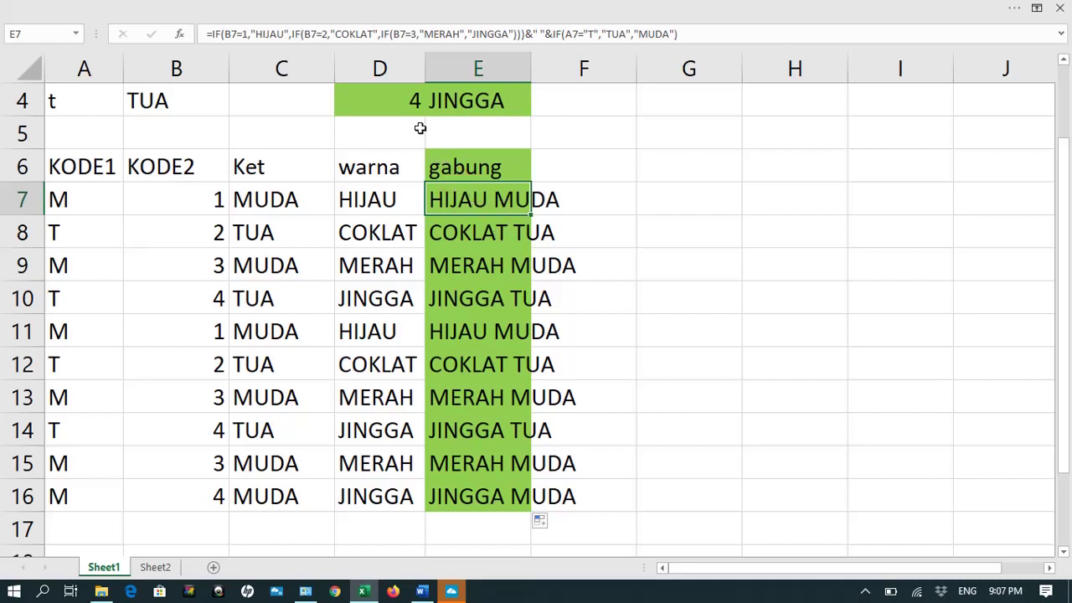
double_click(470, 194)
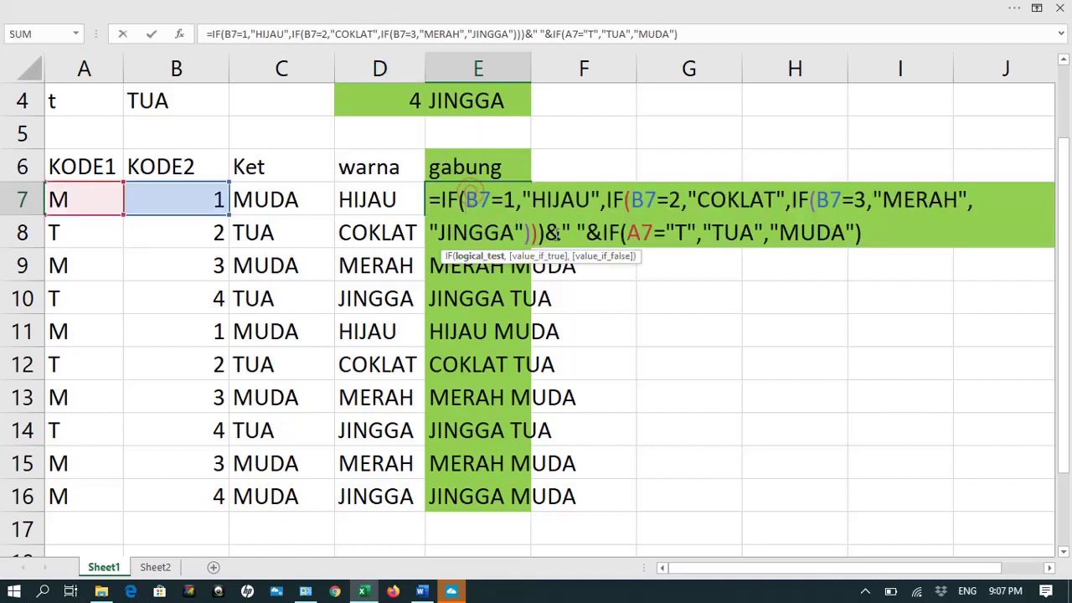
left_click_drag(546, 236, 605, 234)
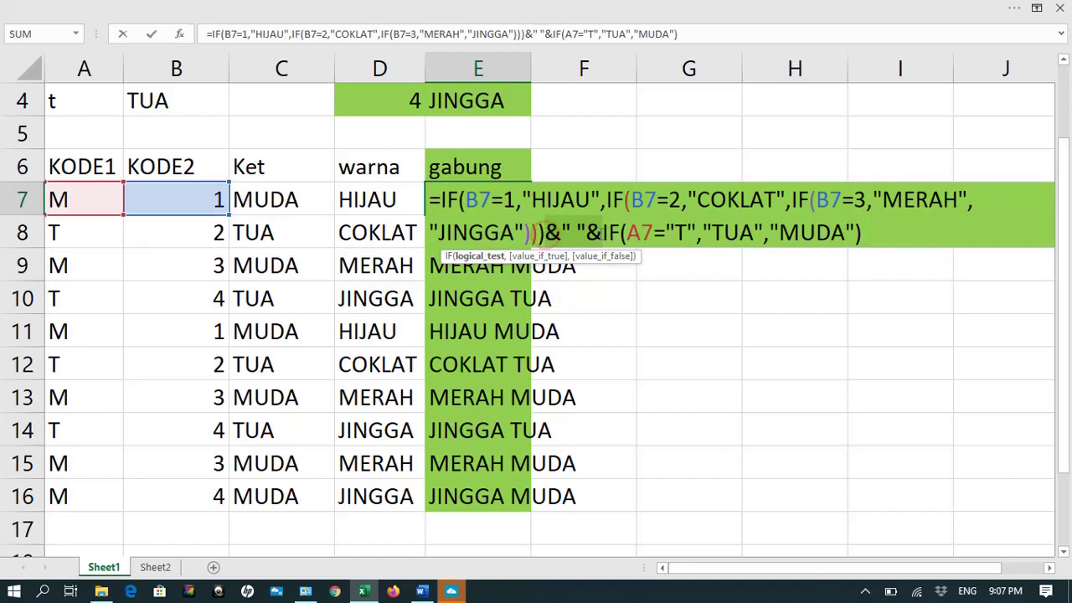
key("Escape")
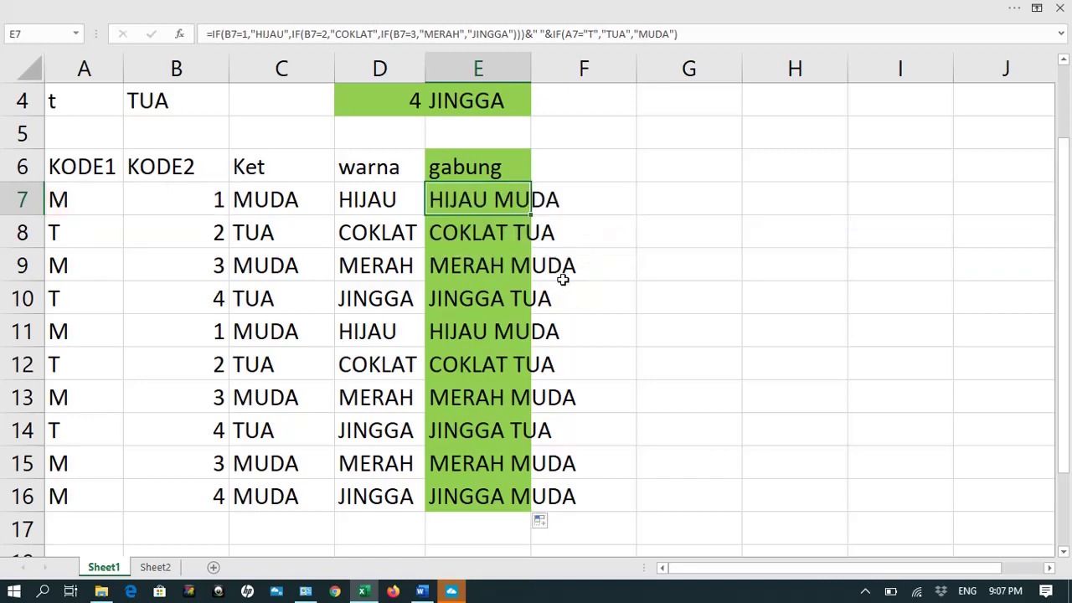
Copy the whole block A1:E16, including both code lists and the KODE1 to gabung table
scroll(272, 188, "up", 1)
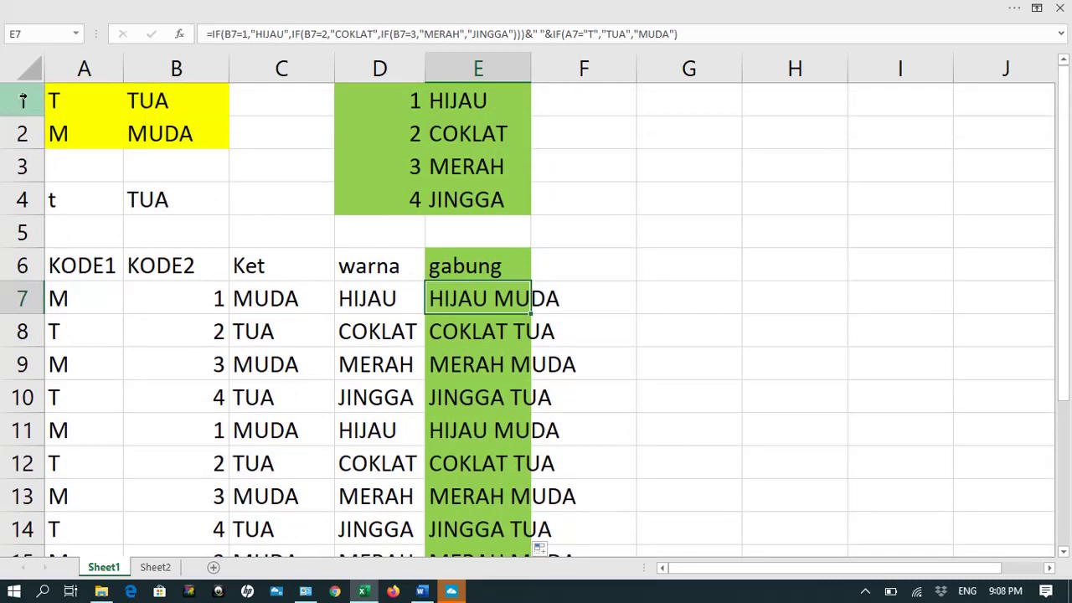
left_click_drag(22, 98, 72, 289)
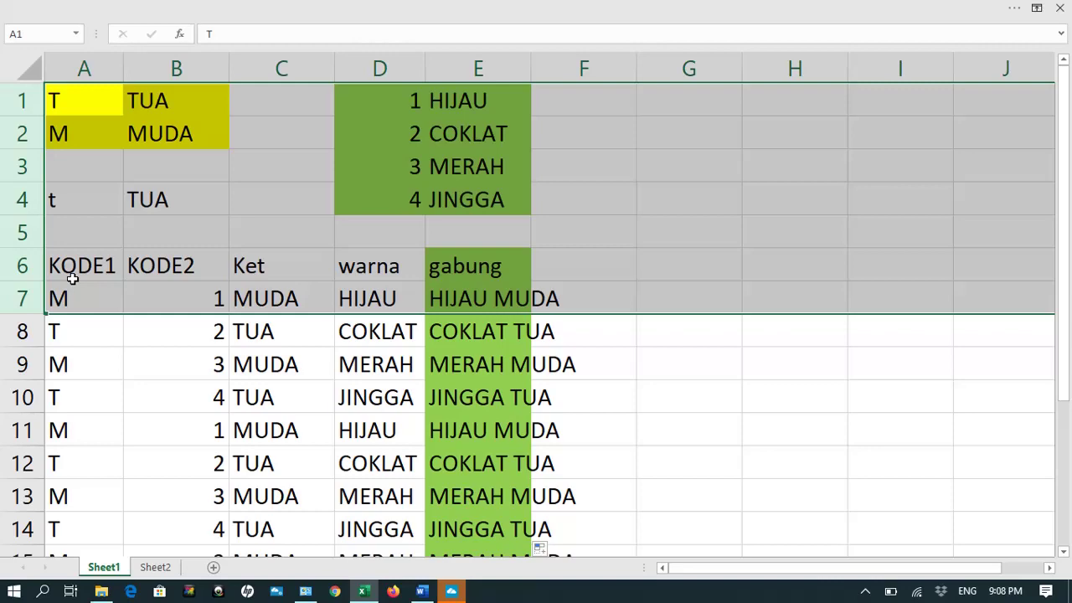
left_click(74, 106)
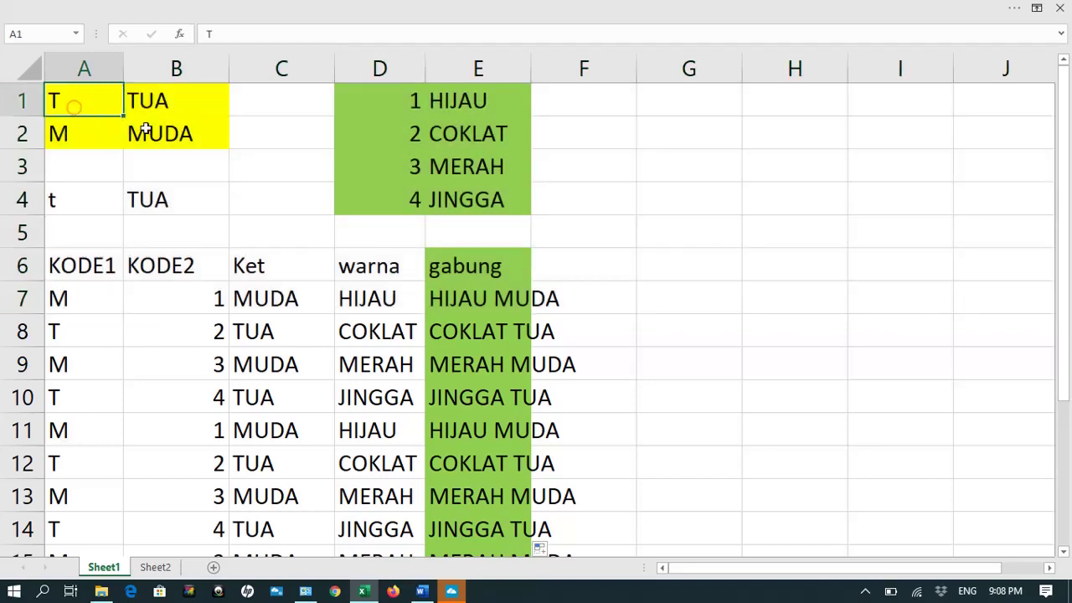
scroll(147, 130, "down", 3)
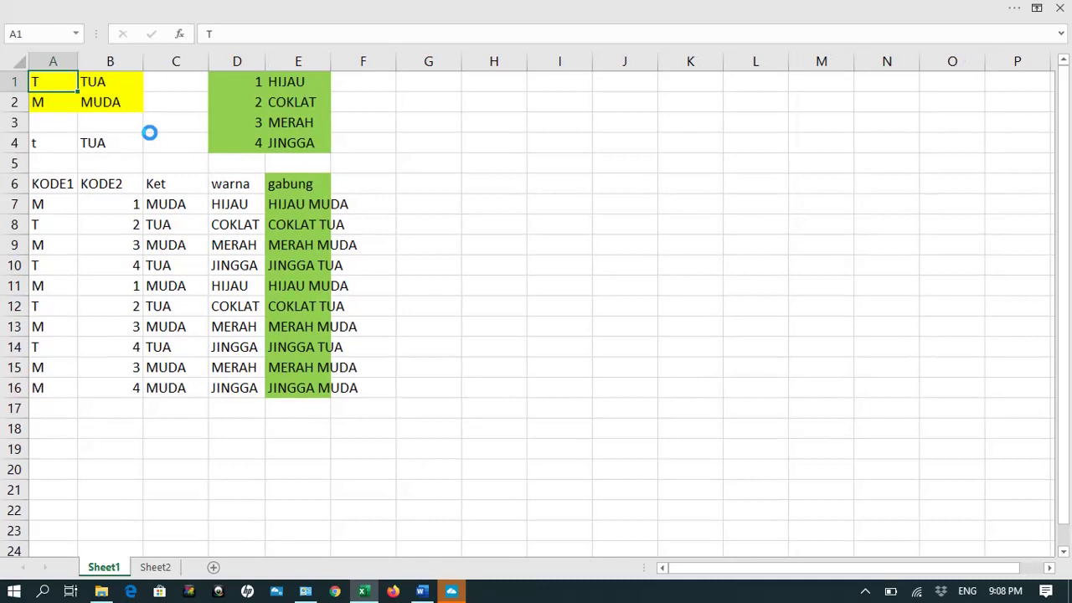
key("shift+Down")
key("shift+Down")
key("shift+Down")
key("shift+Down")
key("shift+Down")
key("shift+Down")
key("shift+Down")
key("shift+Down")
key("shift+Down")
key("shift+Down")
key("shift+Down")
key("shift+Down")
key("shift+Down")
key("shift+Down")
key("shift+Down")
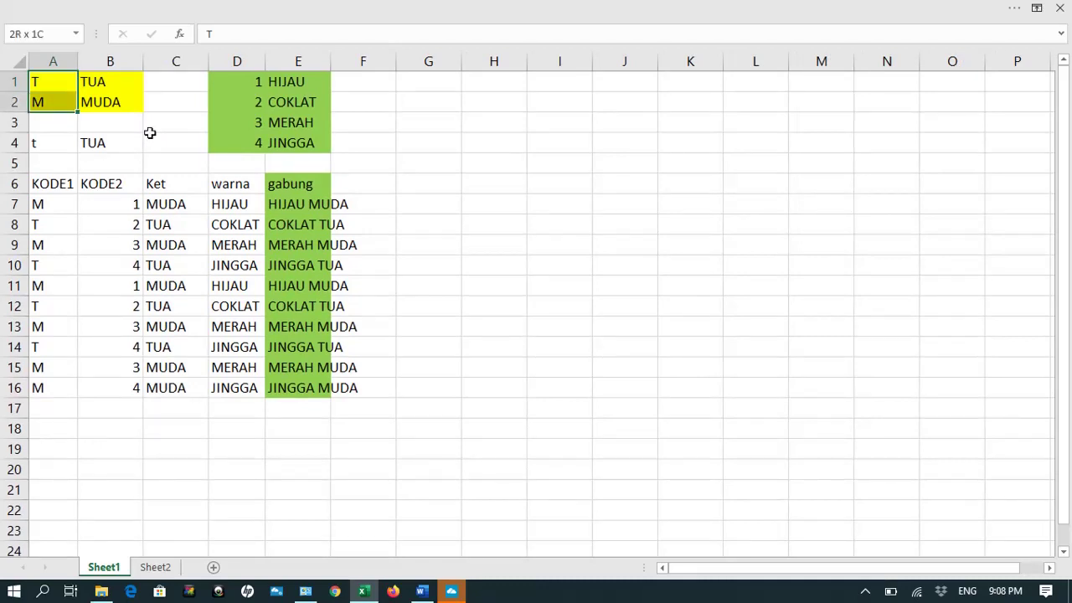
key("shift+Right")
key("shift+Right")
key("shift+Right")
key("shift+Right")
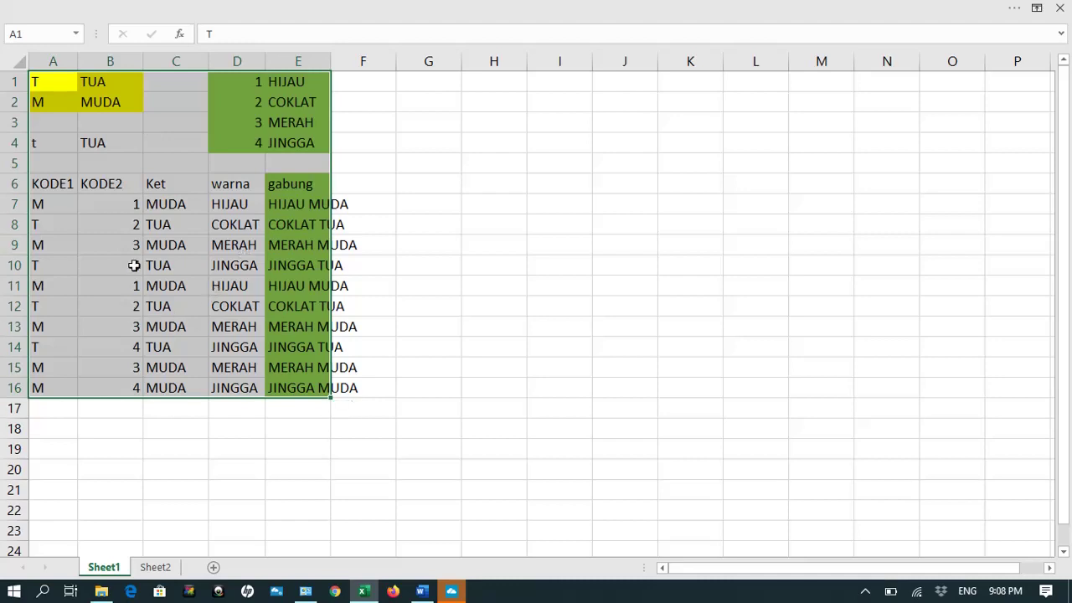
key("ctrl+c")
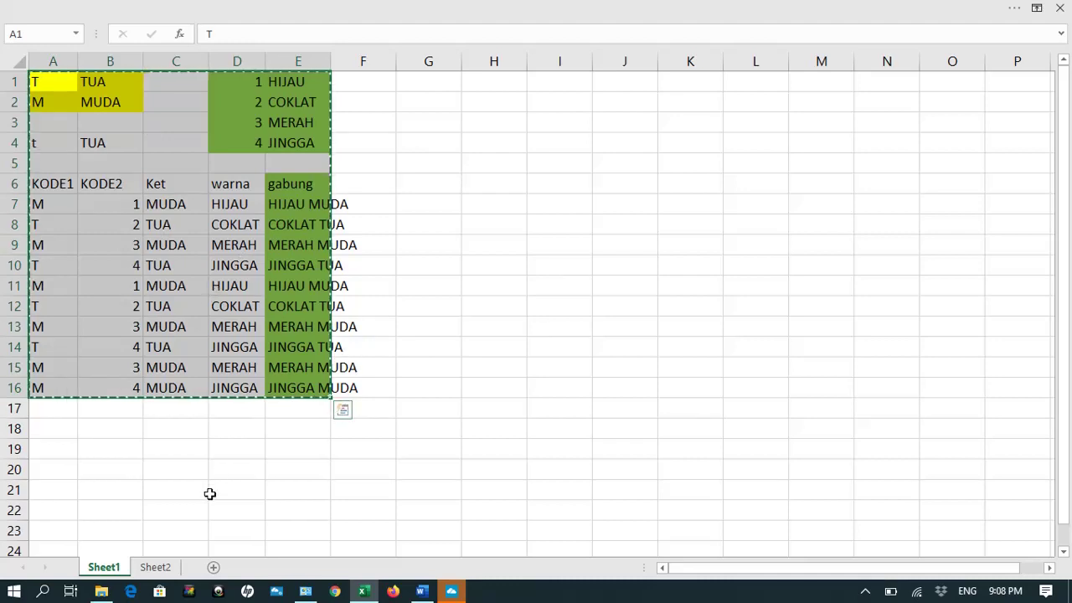
Paste the copied block into Sheet2 starting at cell A10, below the text function examples
left_click(168, 568)
left_click(87, 418)
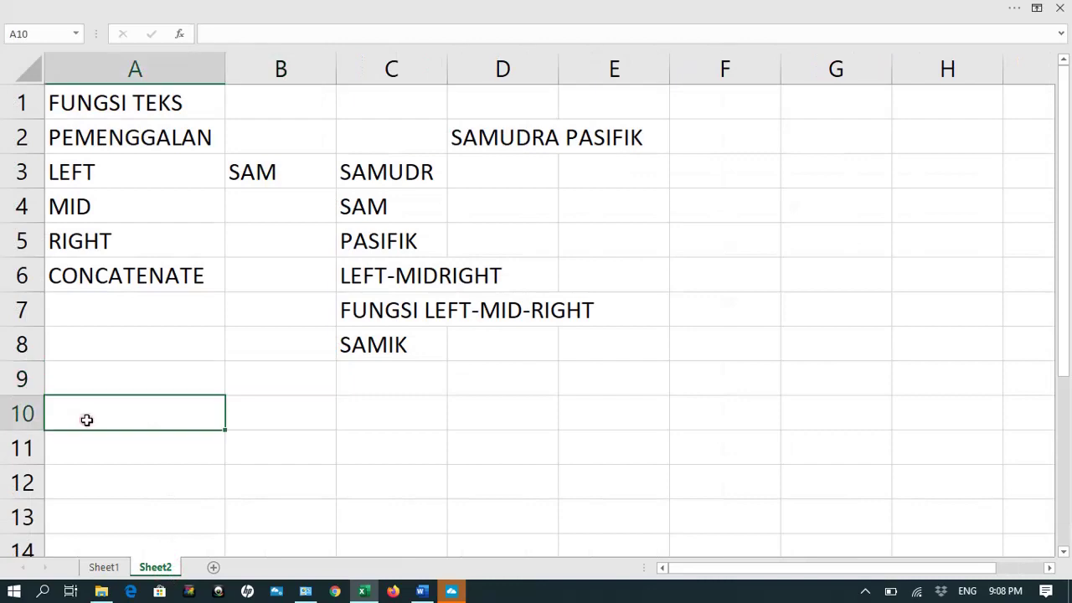
key("ctrl+v")
scroll(226, 400, "down", 5)
scroll(242, 377, "up", 4)
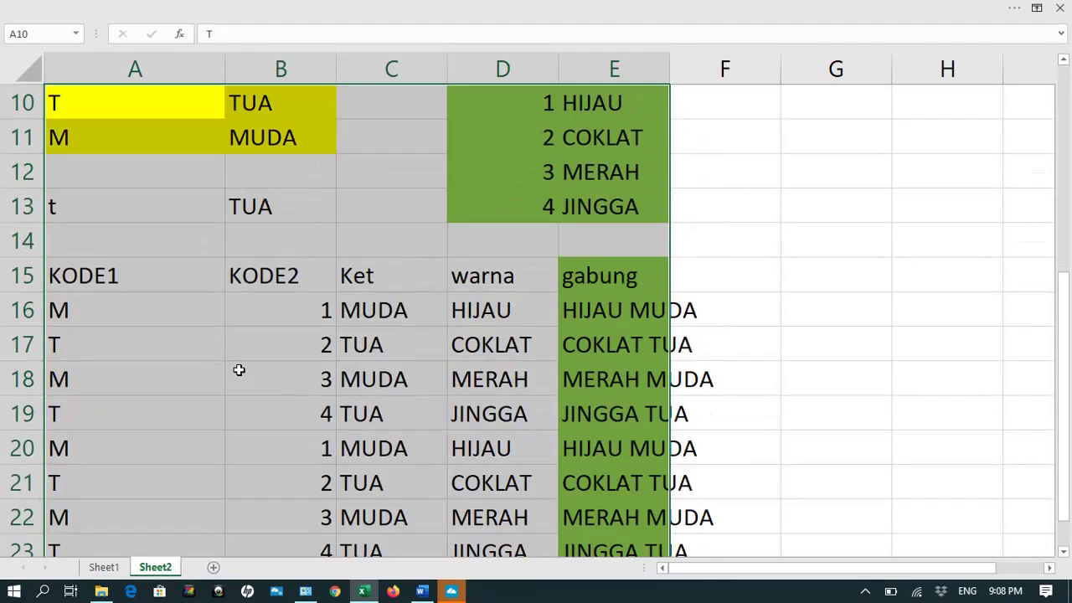
scroll(310, 385, "down", 2)
Clear the contents of C16:E25 under the Ket, warna and gabung headers on Sheet2
left_click(358, 313)
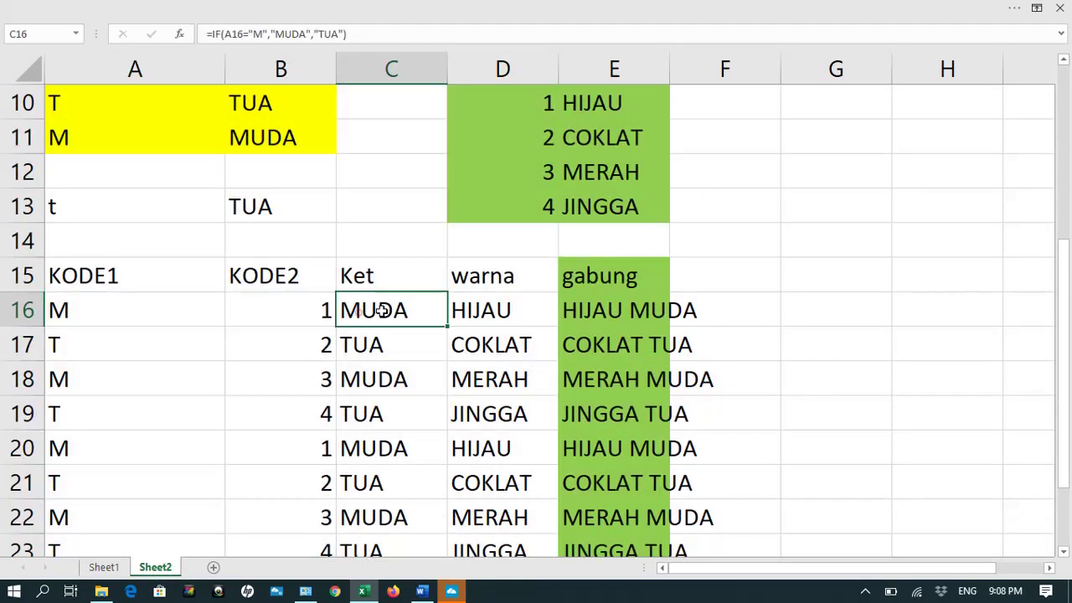
key("shift+Right")
key("shift+Right")
key("ctrl+shift+Down")
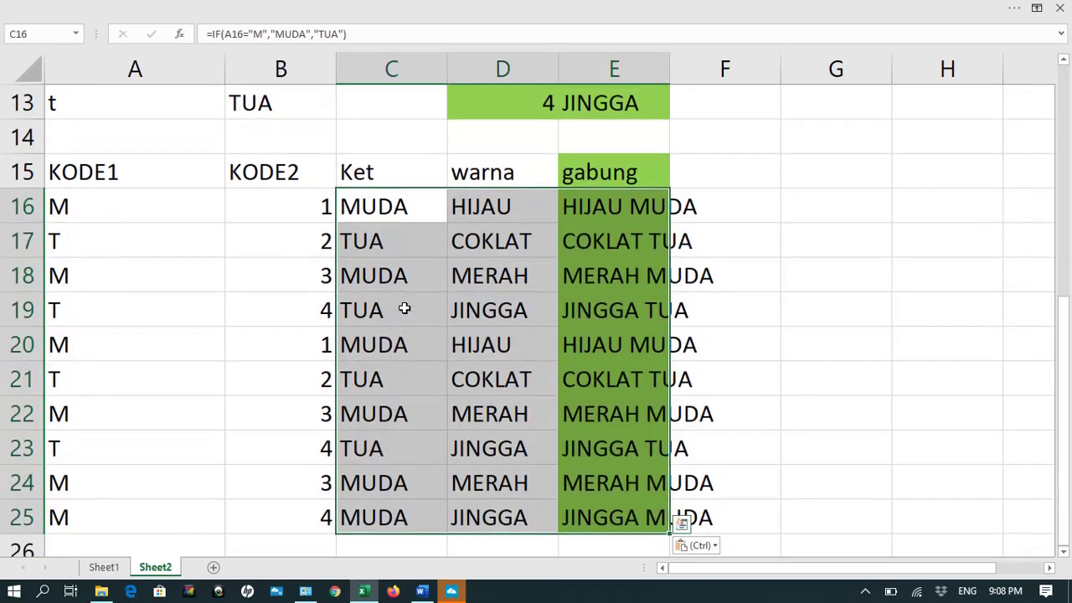
key("Delete")
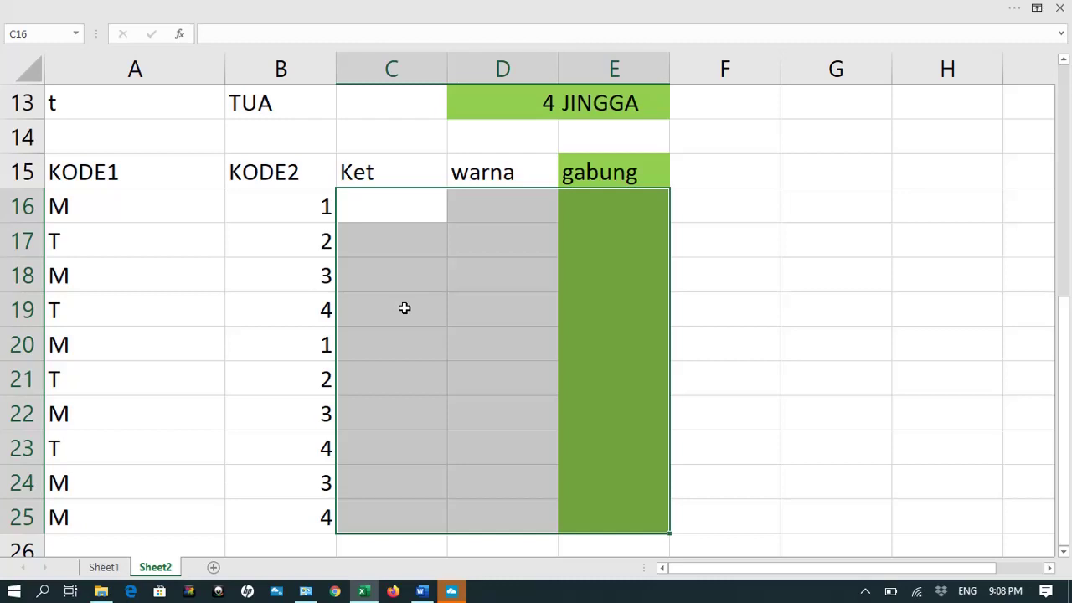
left_click(222, 325)
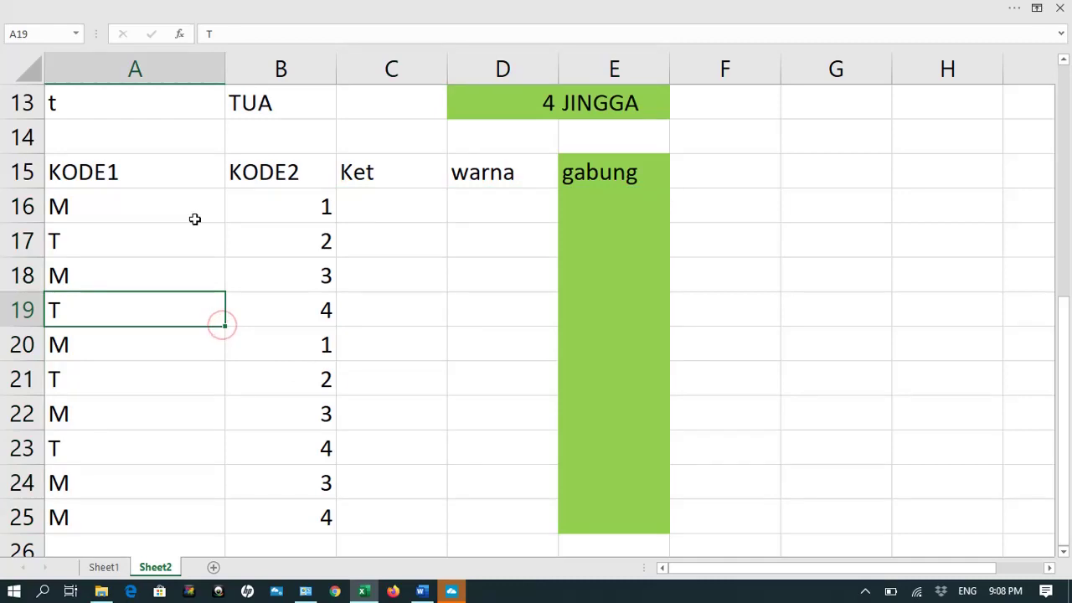
Replace the Ket header in C15 with GABUNG
scroll(194, 219, "up", 2)
scroll(194, 219, "down", 1)
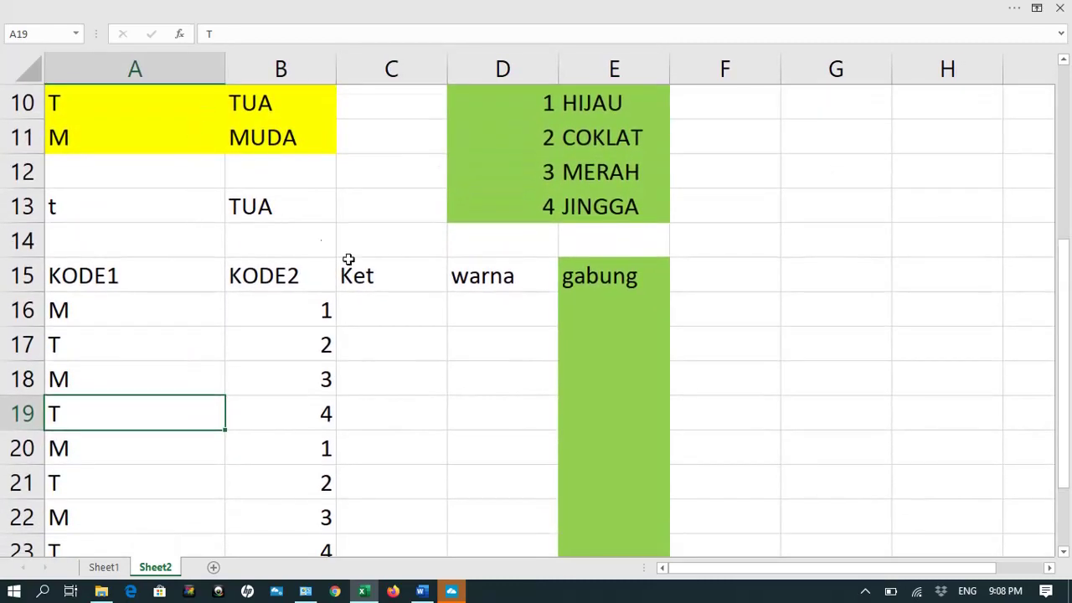
left_click(365, 271)
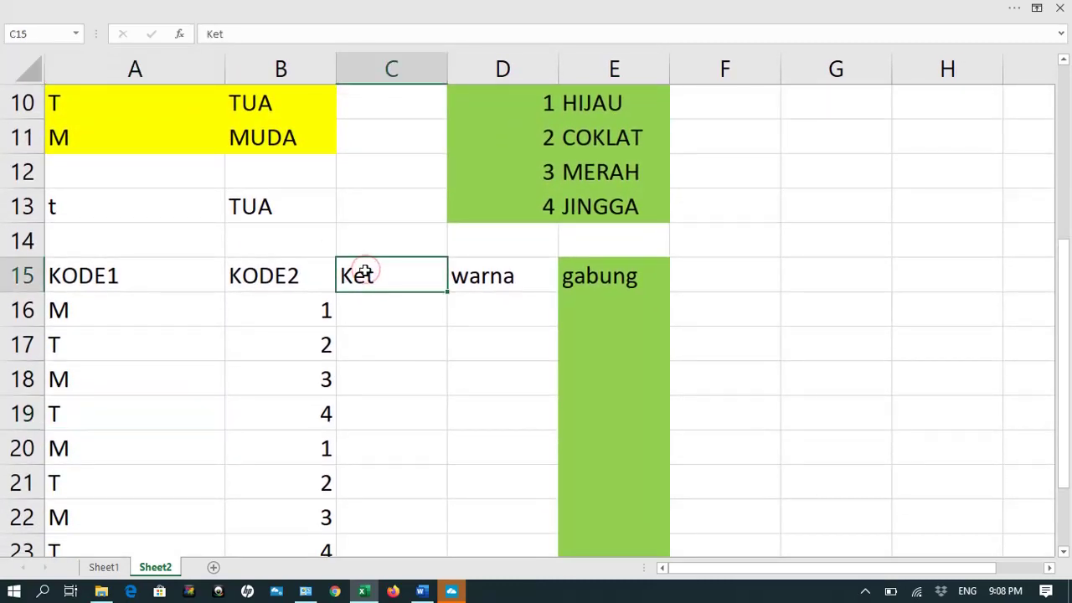
type("GABUNG")
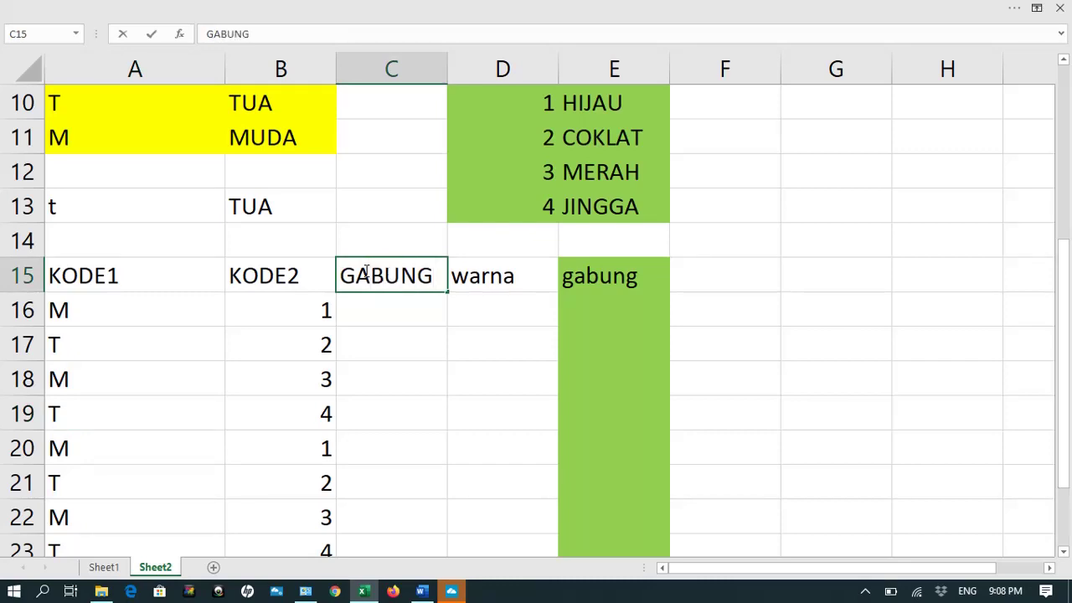
key("Return")
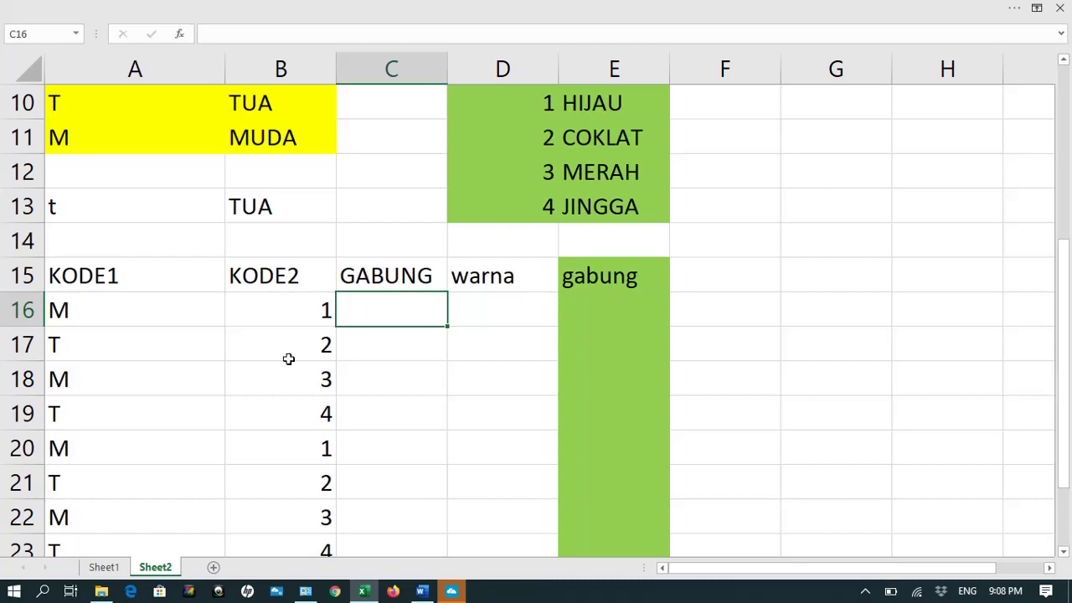
Begin a joining formula in C16 with the KODE1 cell, entering =A16&
left_click(104, 308)
left_click(304, 315)
left_click(373, 309)
type("=")
left_click(127, 314)
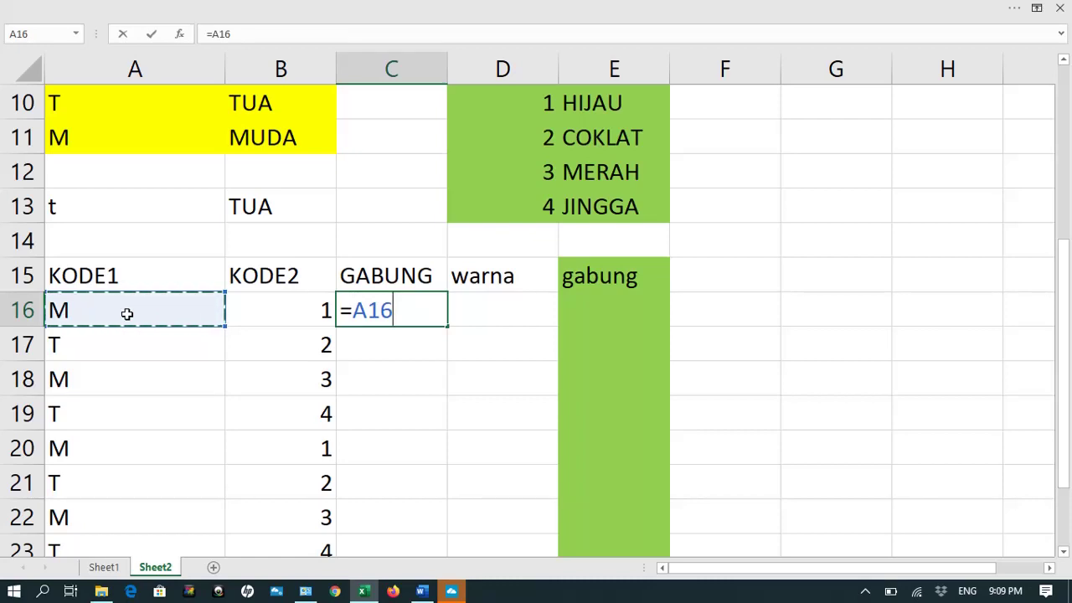
type("&")
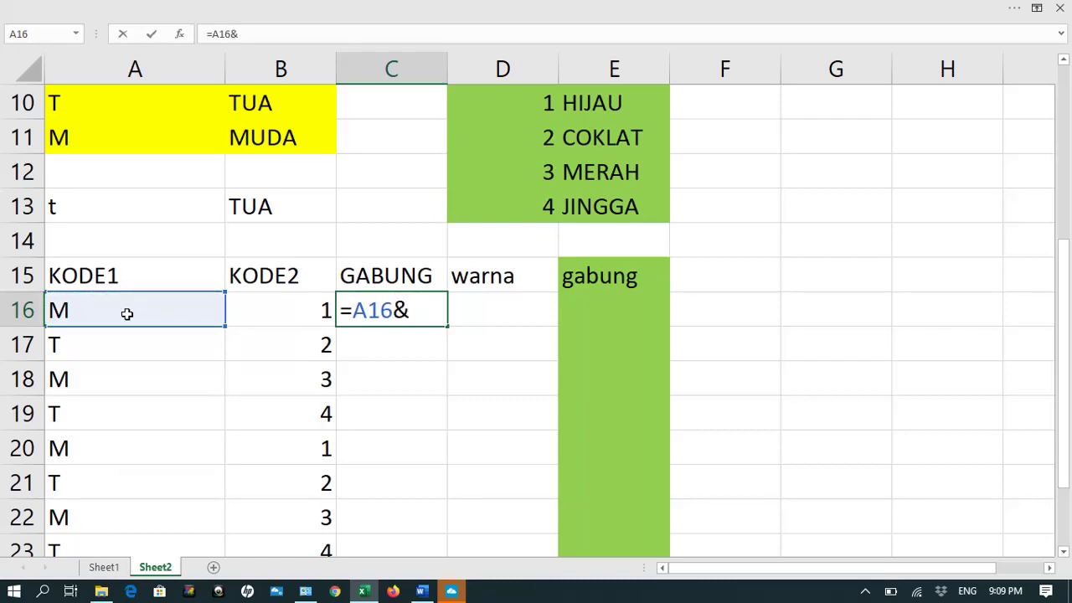
type("\"-XX-")
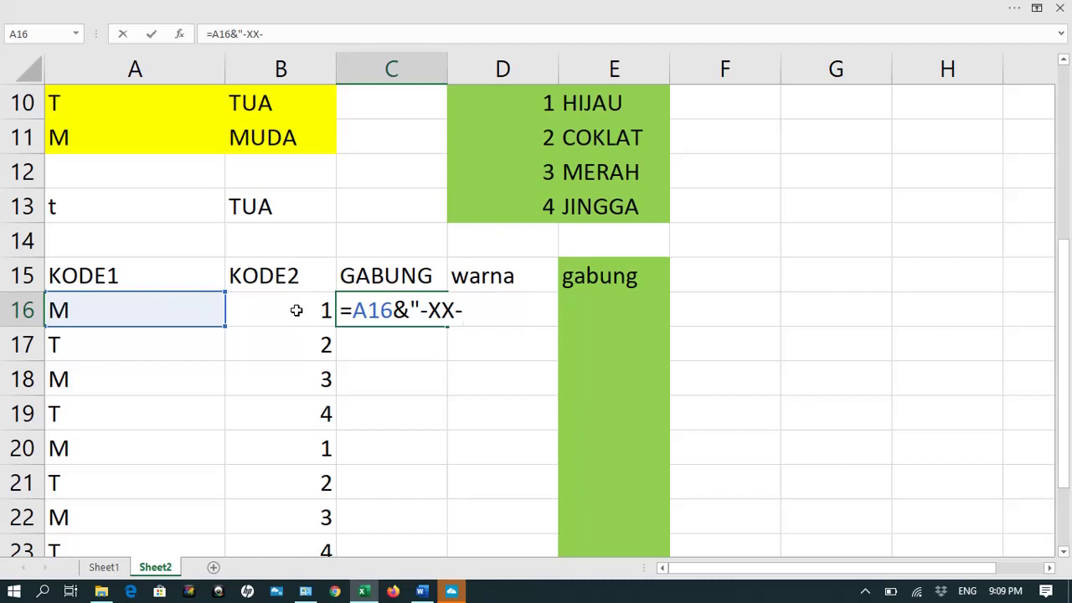
type("1")
key("BackSpace")
left_click(298, 310)
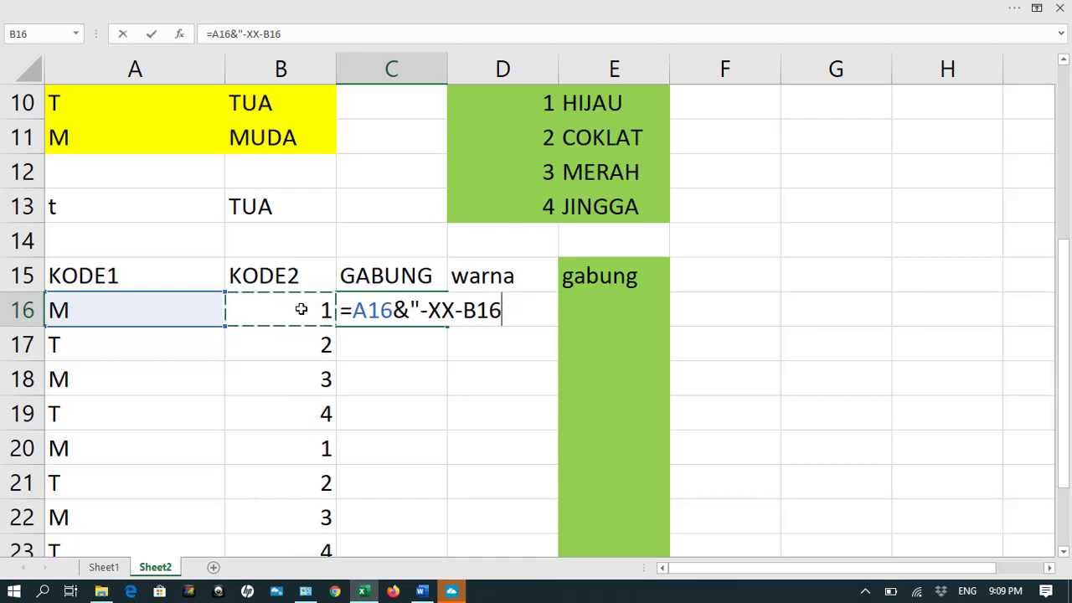
key("BackSpace")
key("BackSpace")
key("BackSpace")
key("BackSpace")
key("BackSpace")
key("BackSpace")
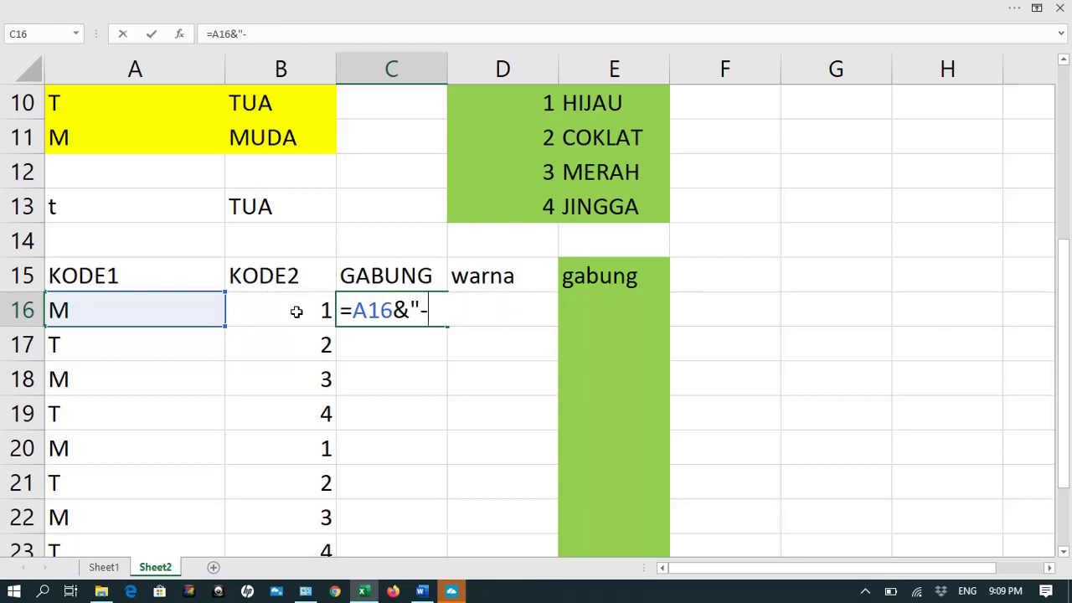
Complete the C16 formula with the KODE2 cell and a text suffix, as =A16&B16&"-XX"
left_click(296, 312)
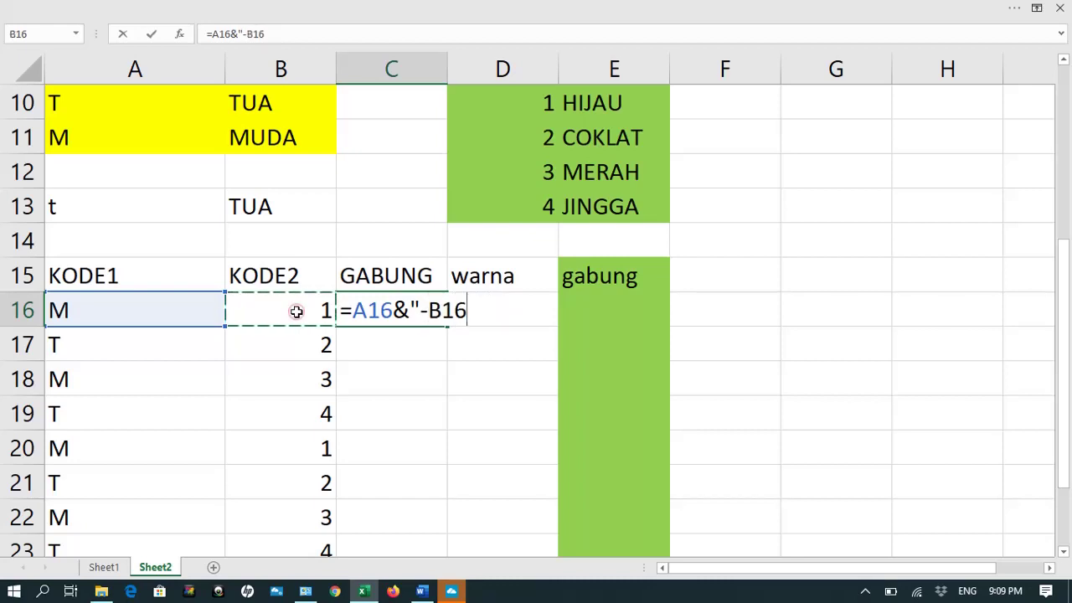
left_click(427, 311)
key("BackSpace")
key("BackSpace")
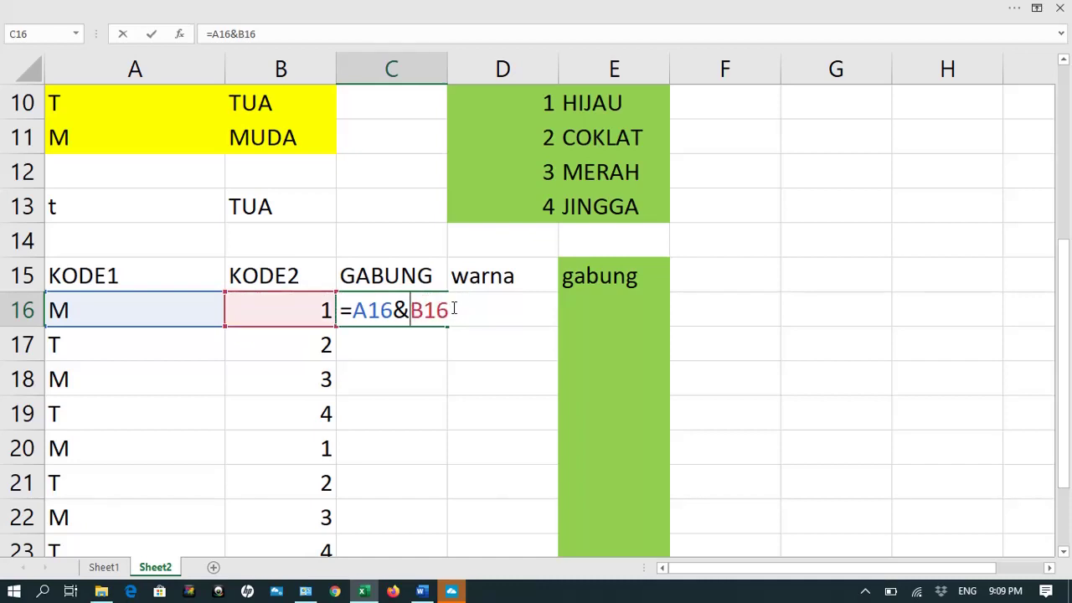
left_click(453, 310)
type("&\"-x")
key("BackSpace")
type("XX\"")
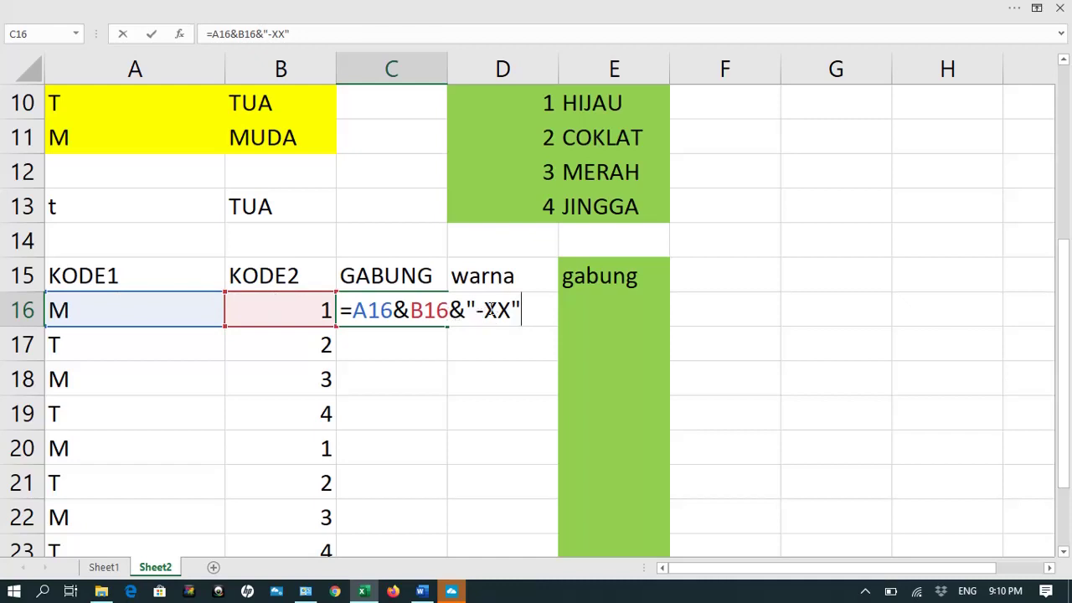
key("Return")
Fill the C16 formula down the GABUNG column to row 25
left_click(422, 314)
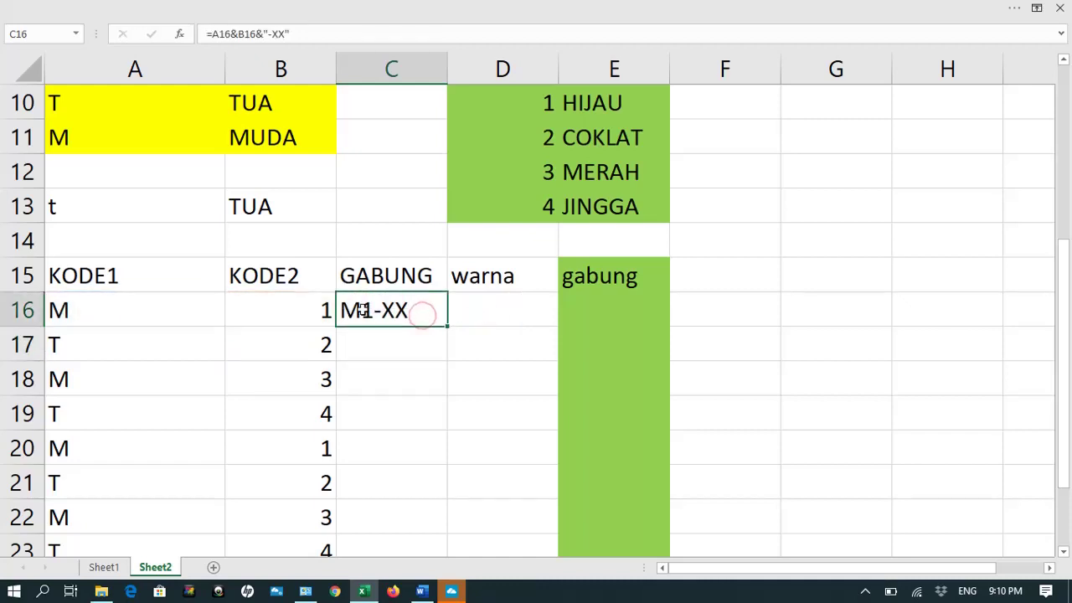
double_click(448, 326)
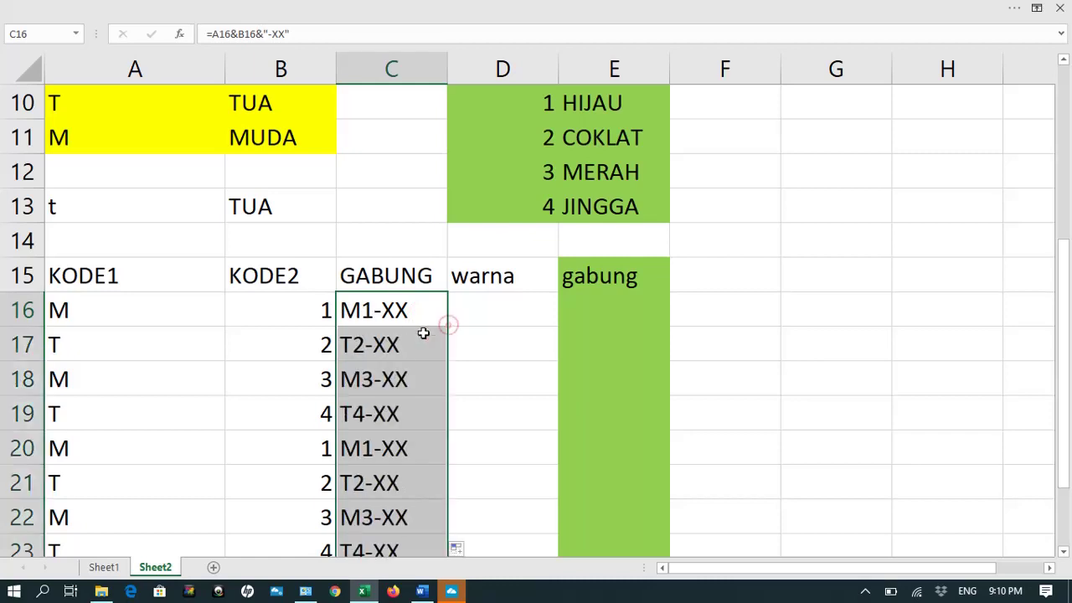
scroll(414, 337, "down", 1)
scroll(391, 349, "up", 2)
scroll(391, 349, "down", 3)
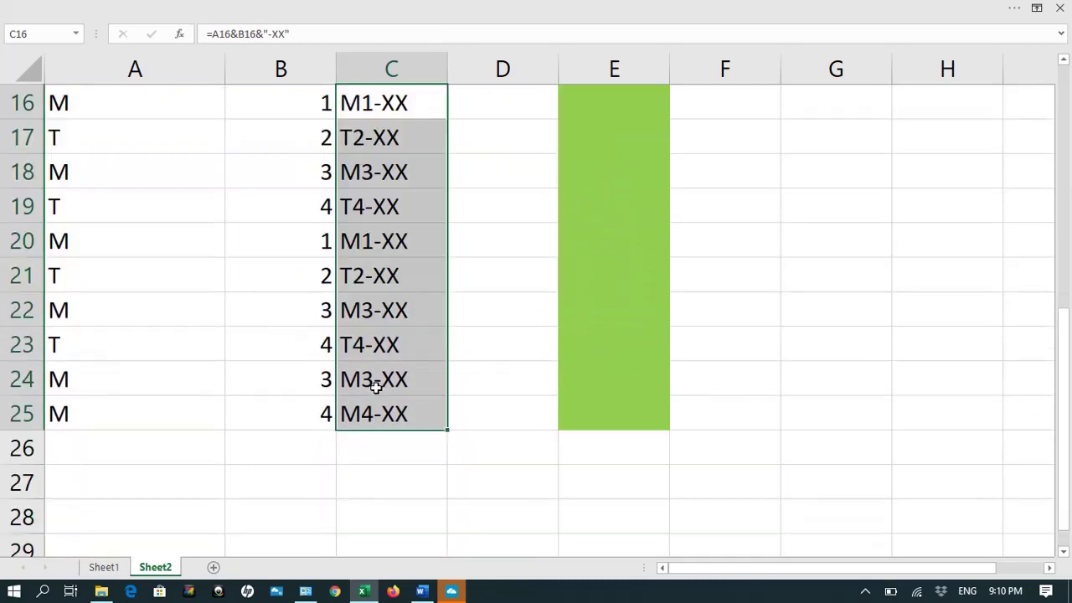
scroll(366, 244, "up", 2)
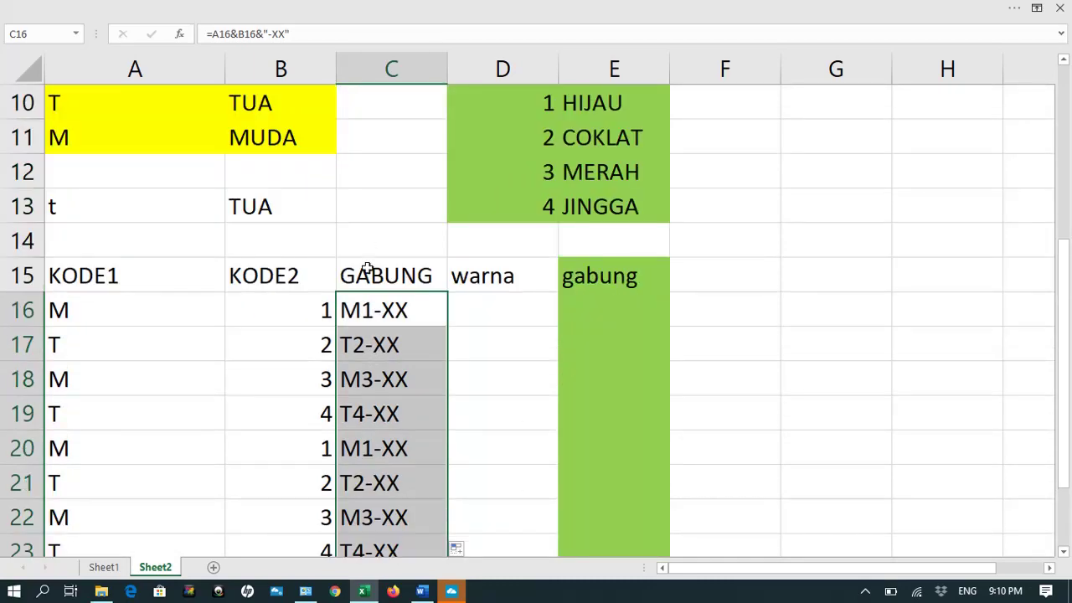
scroll(371, 318, "down", 2)
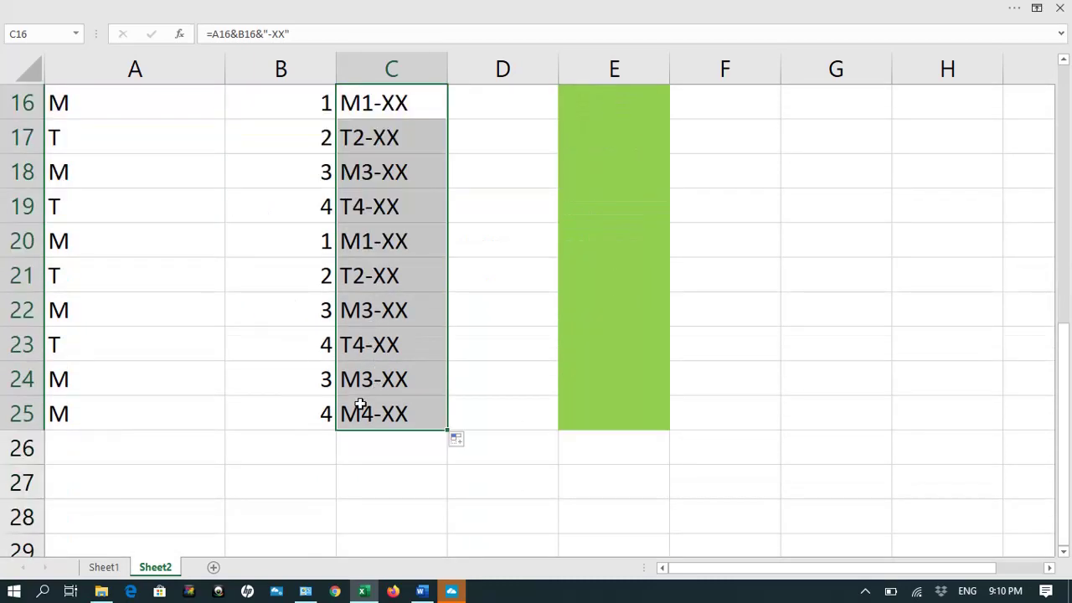
Inspect the joined-text formulas in the GABUNG column at C22, C17 and C16
left_click(360, 310)
scroll(358, 276, "down", 1)
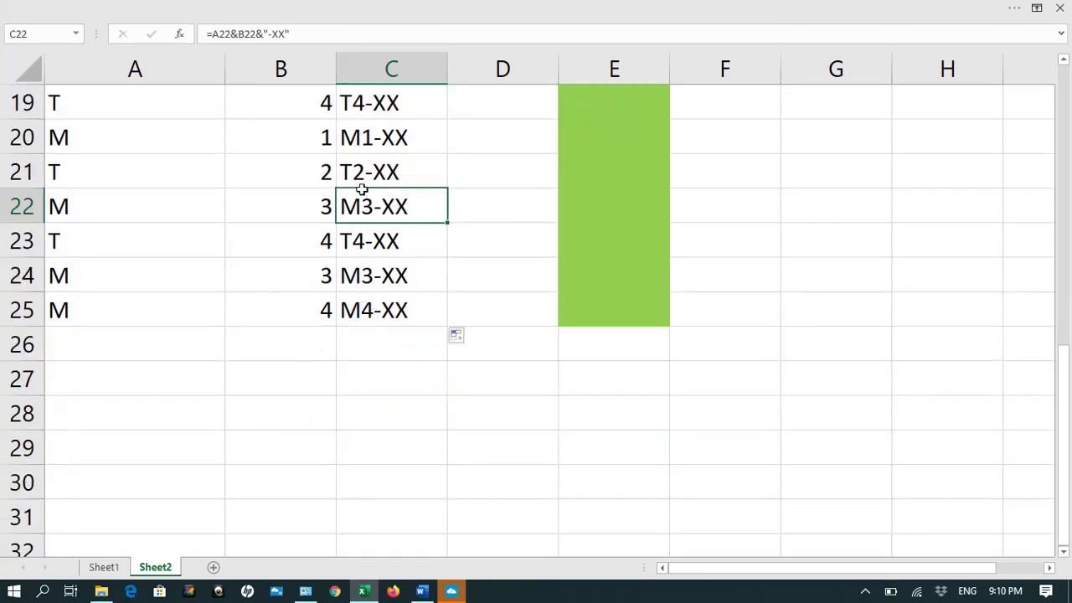
scroll(358, 191, "up", 1)
left_click(366, 144)
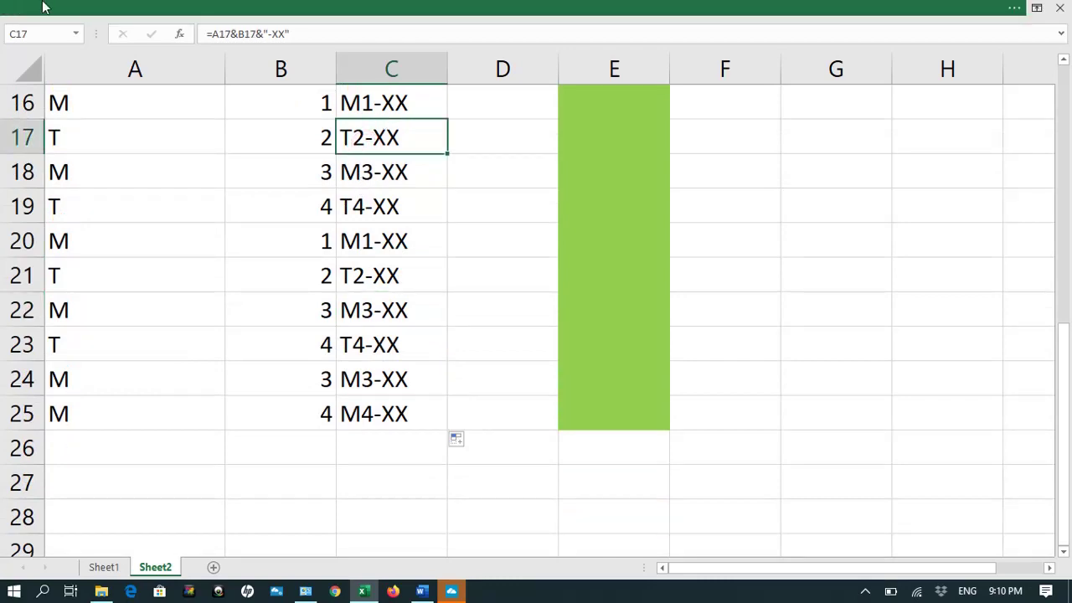
scroll(45, 6, "up", 1)
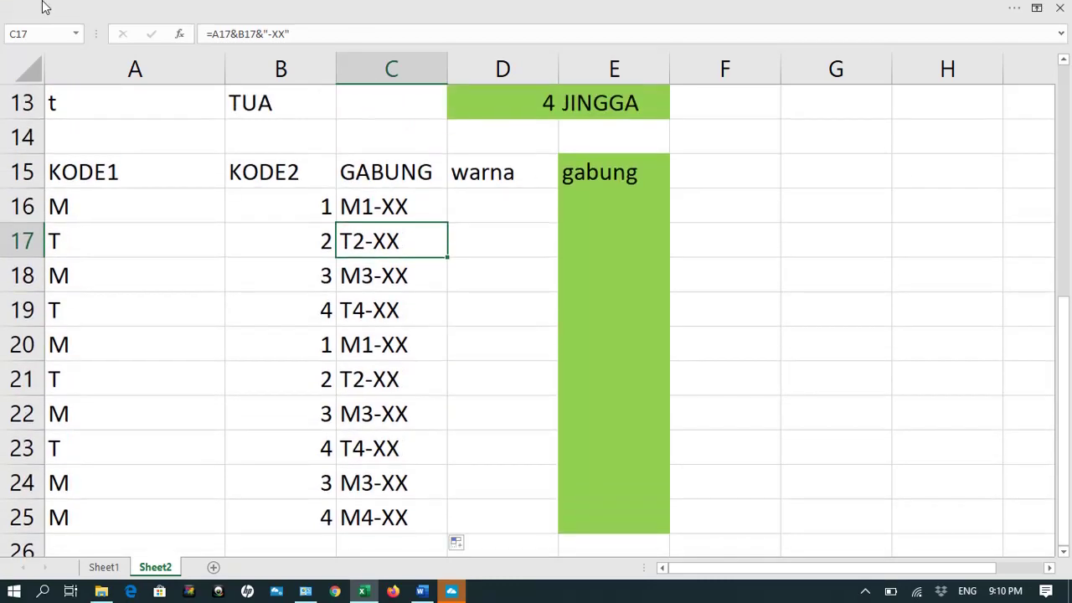
double_click(375, 207)
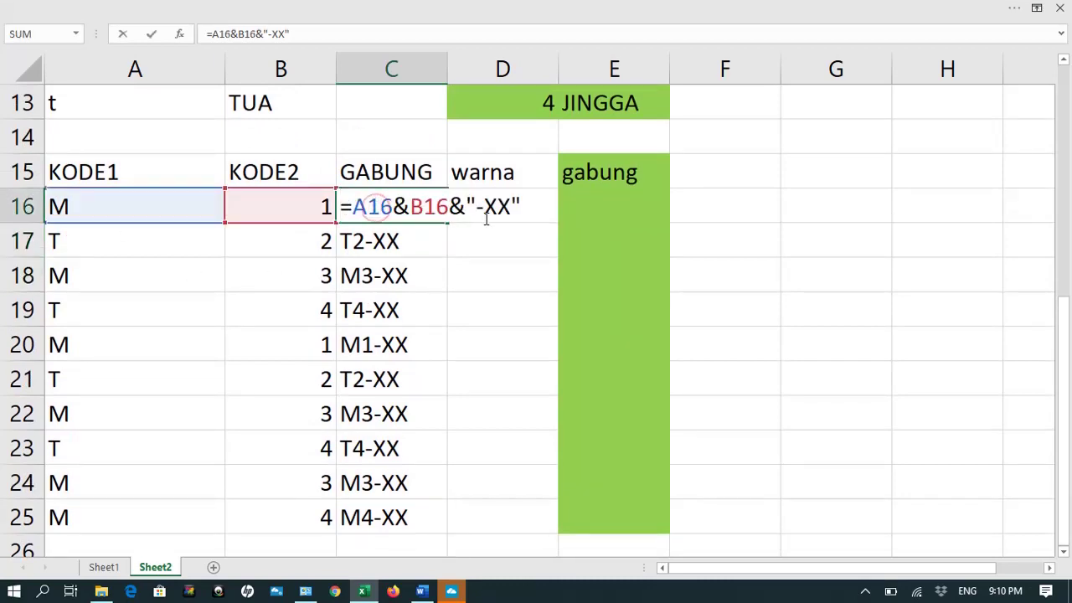
key("Escape")
double_click(390, 242)
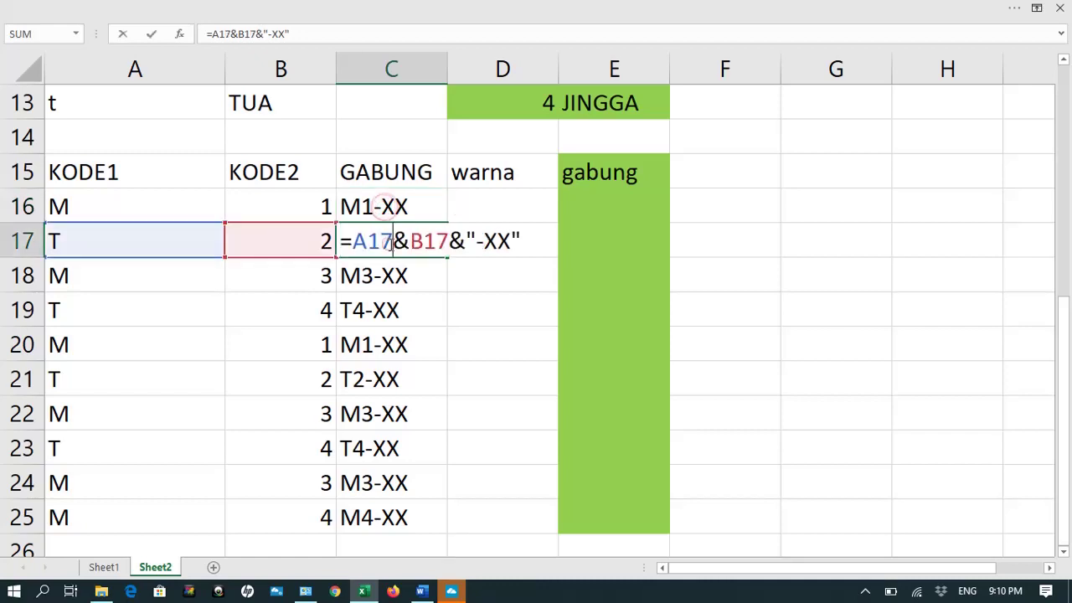
key("Escape")
Copy the GABUNG formulas in C16:C25
left_click_drag(381, 208, 381, 515)
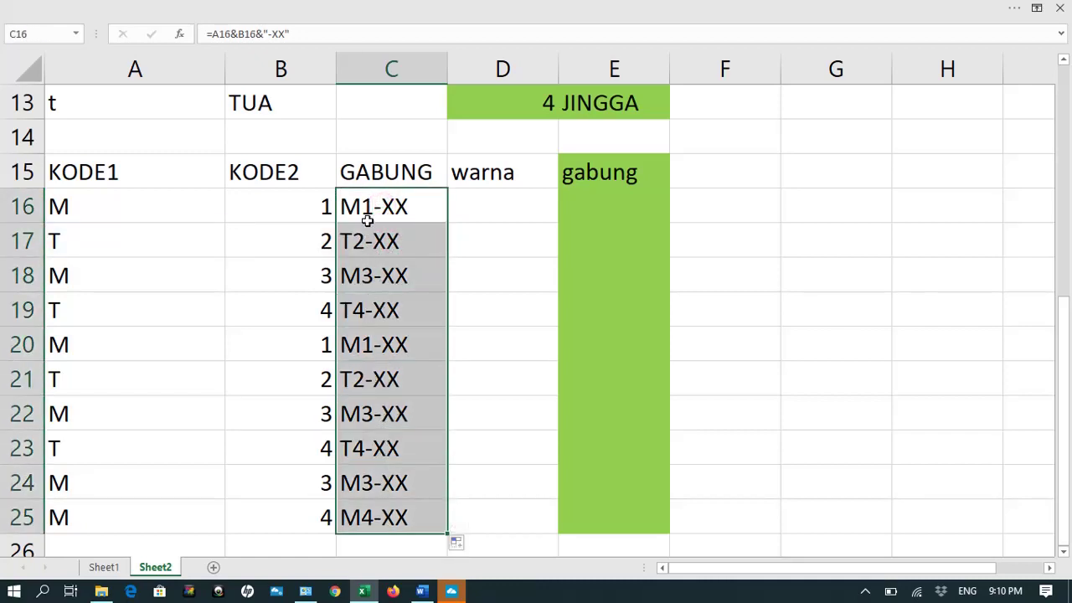
right_click(371, 268)
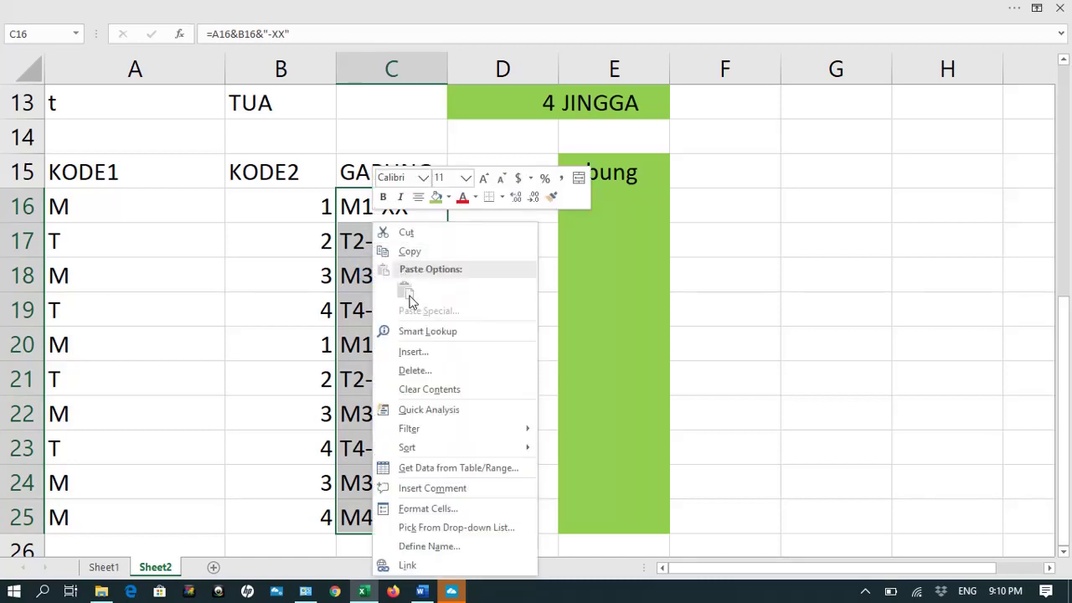
left_click(408, 252)
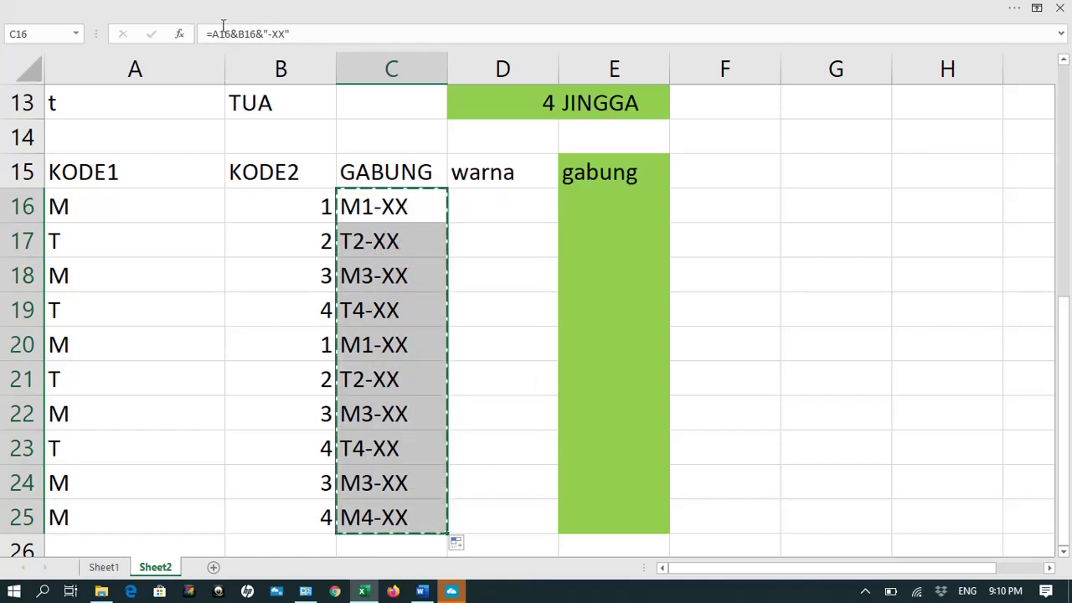
Paste the copied GABUNG cells over themselves with Paste Special set to Values
right_click(383, 209)
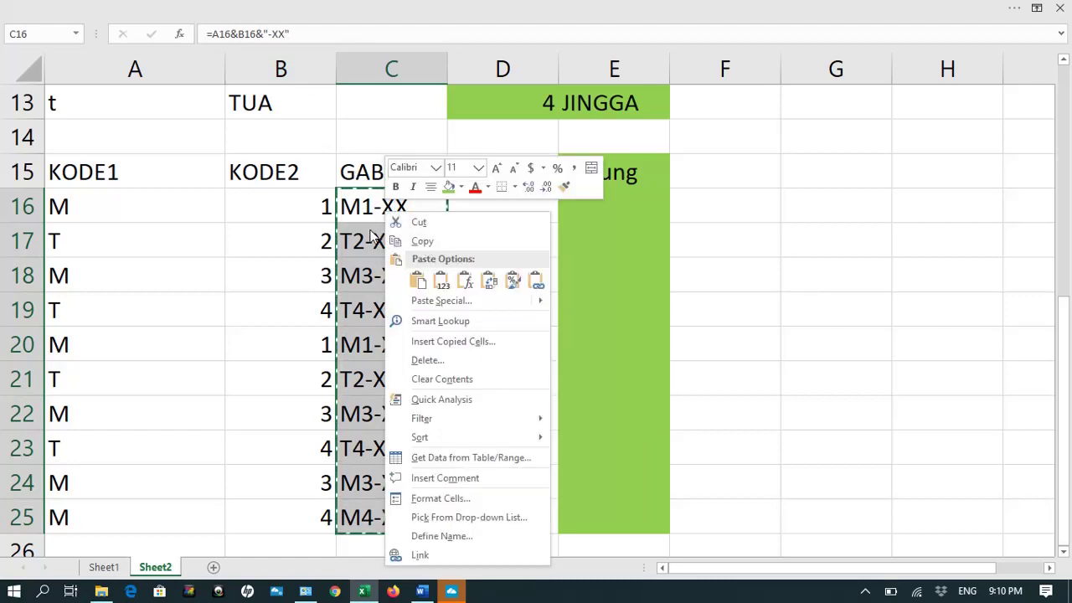
left_click(442, 282)
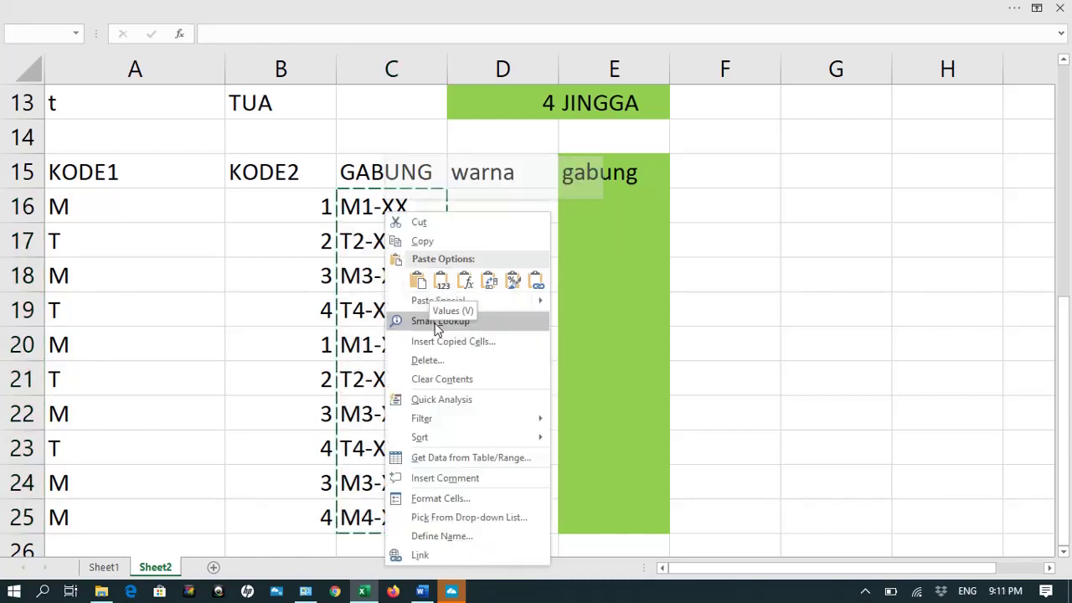
left_click(423, 300)
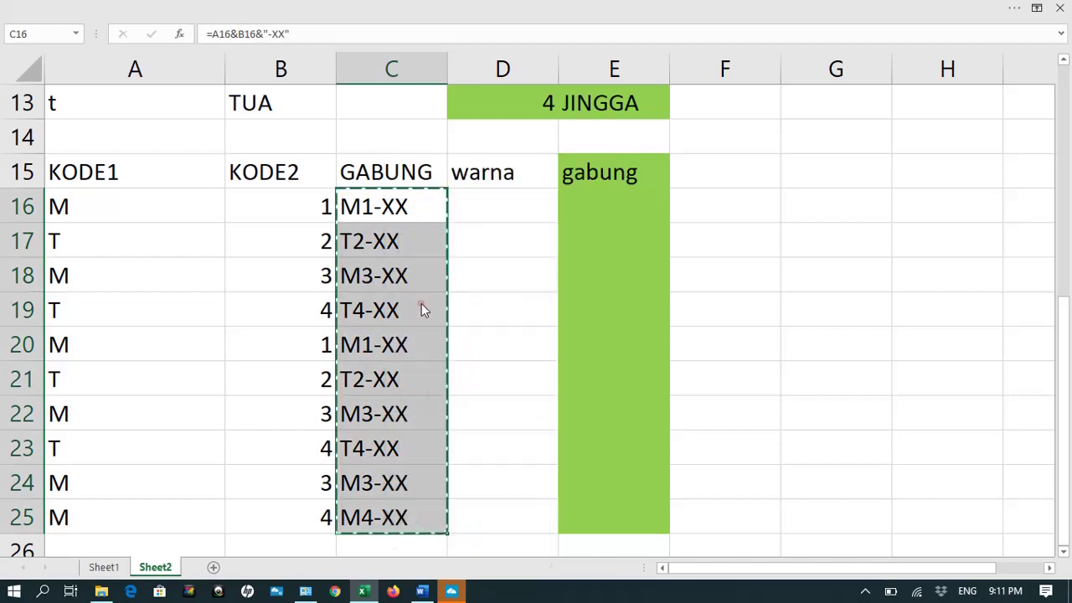
left_click(299, 243)
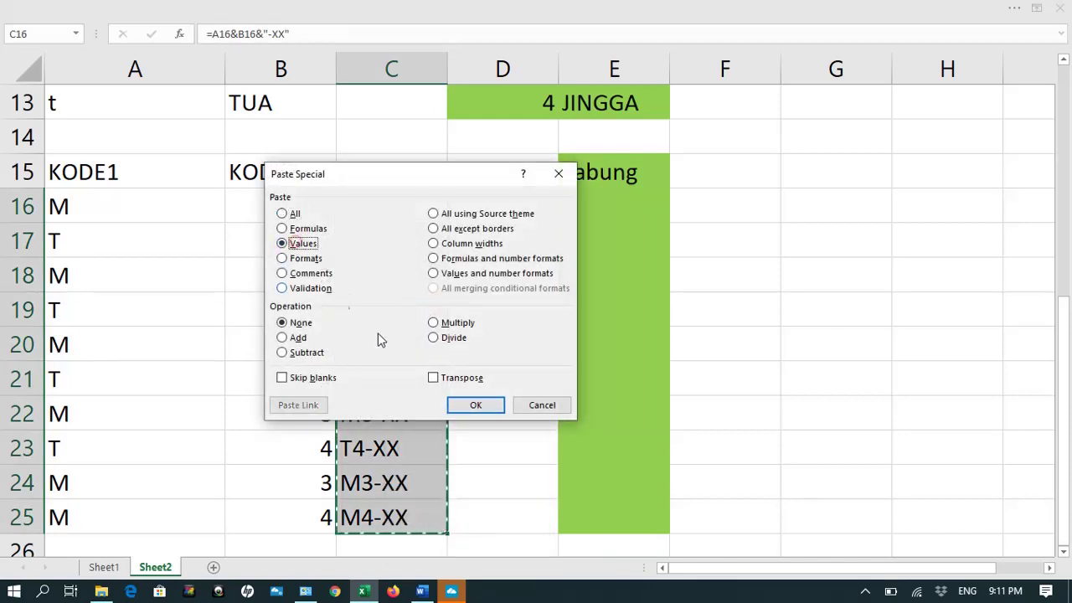
left_click(466, 403)
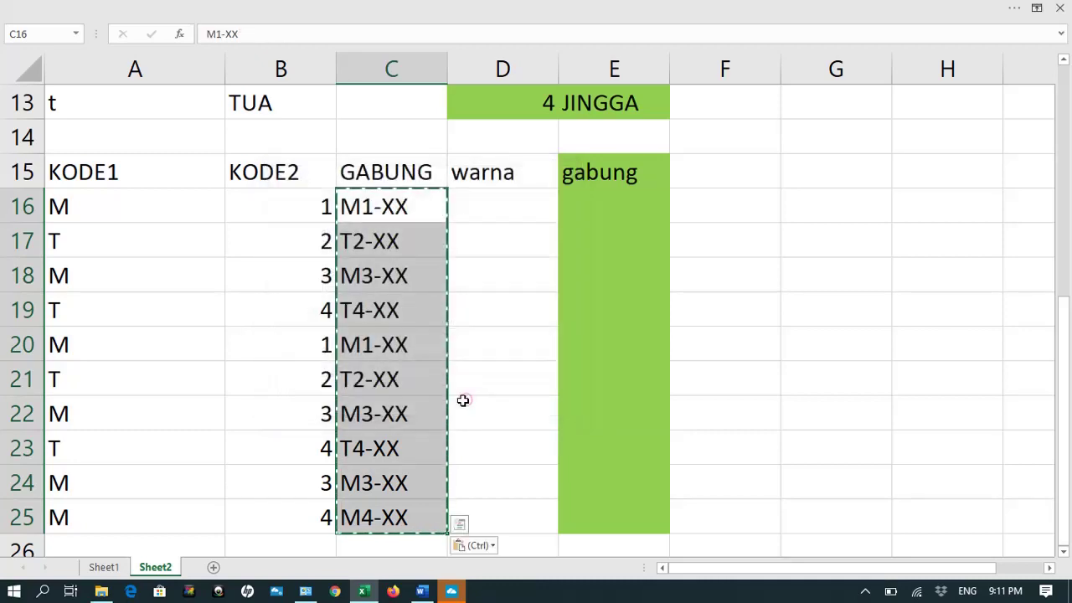
Inspect the pasted contents of C20, C18 and C19, and undo the values paste in the GABUNG column
left_click(374, 356)
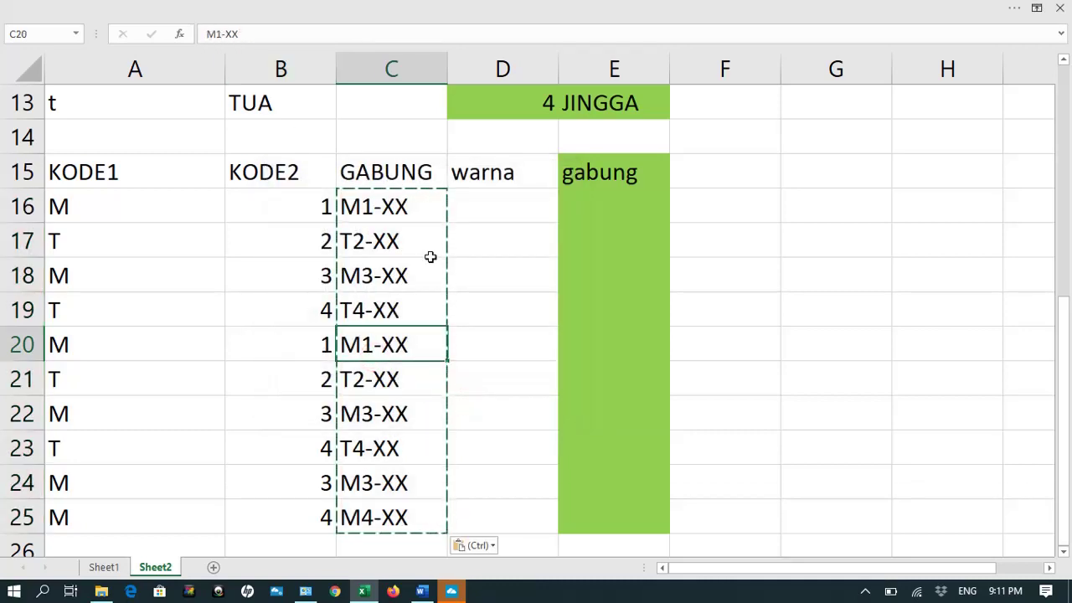
left_click(406, 287)
key("ctrl+Down")
left_click(402, 316)
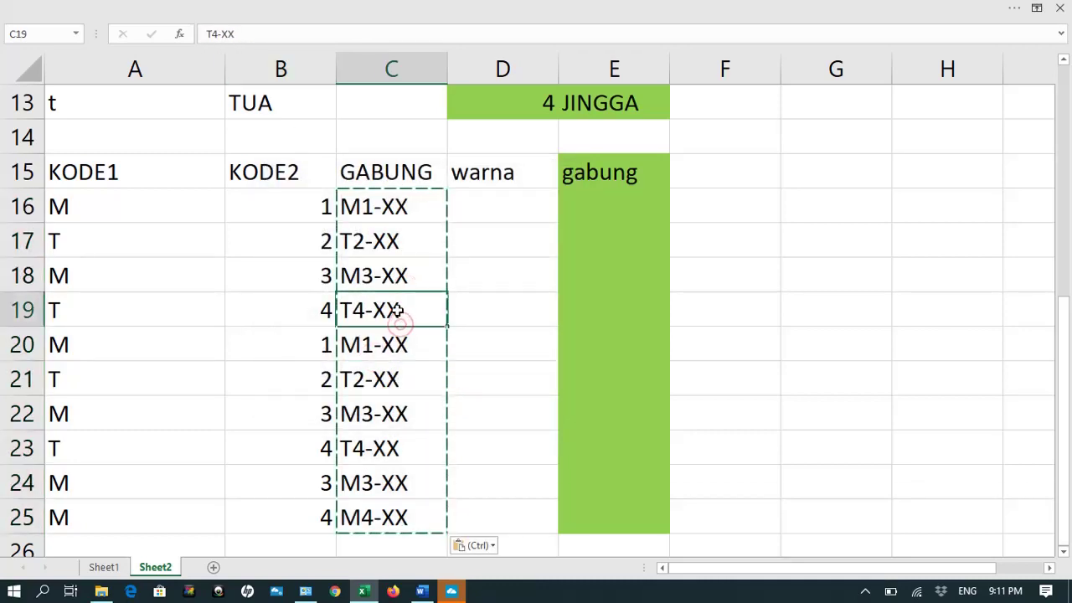
key("Escape")
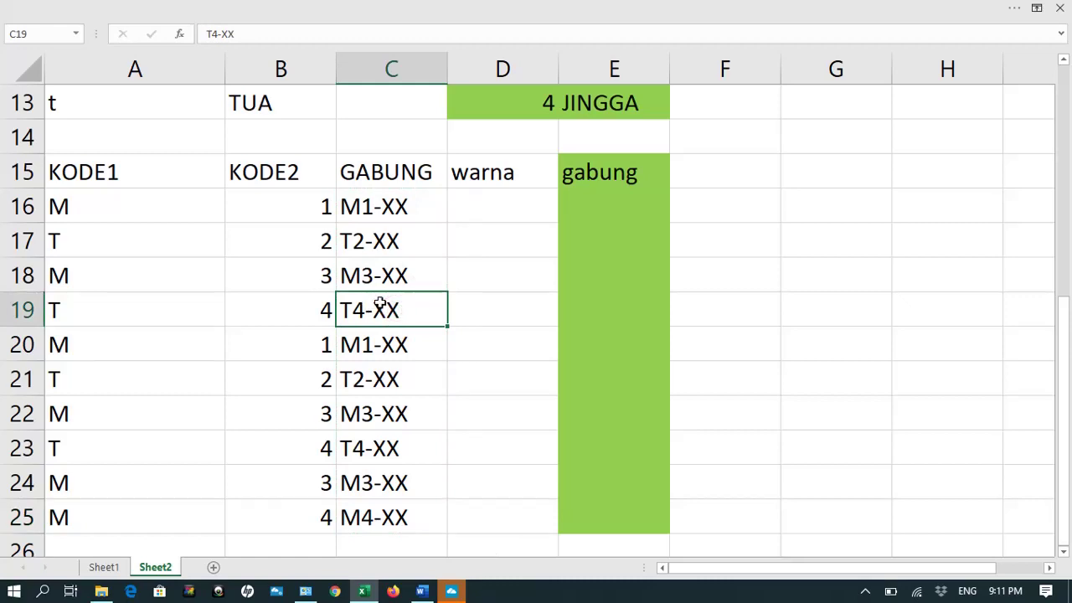
key("ctrl+z")
left_click(391, 212)
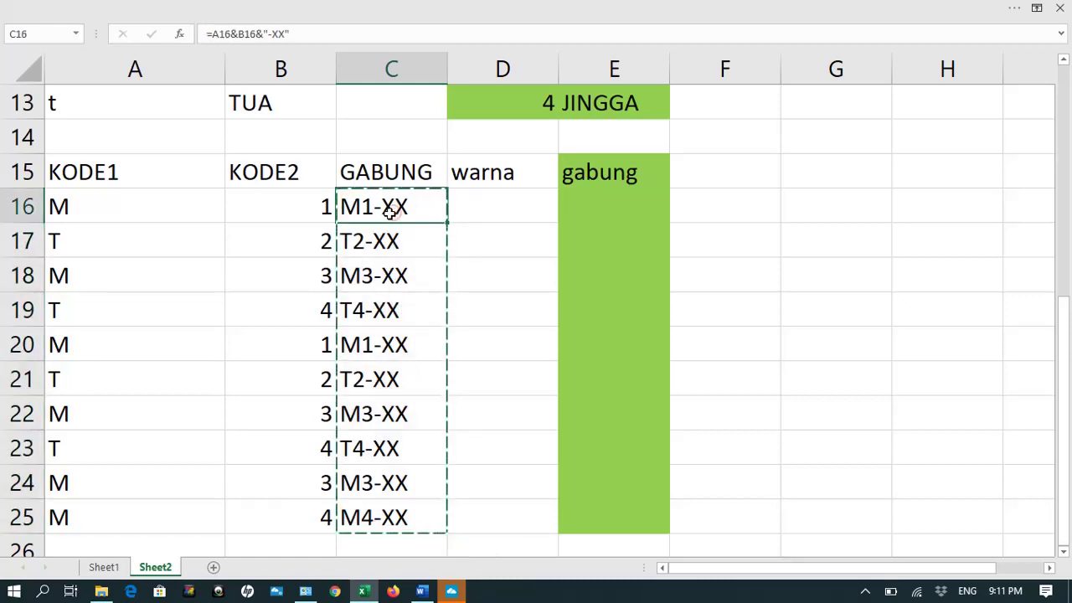
Replace the formulas in C16:C25 with their values using the Values paste option, and check C18 and C16
left_click_drag(390, 206, 391, 506)
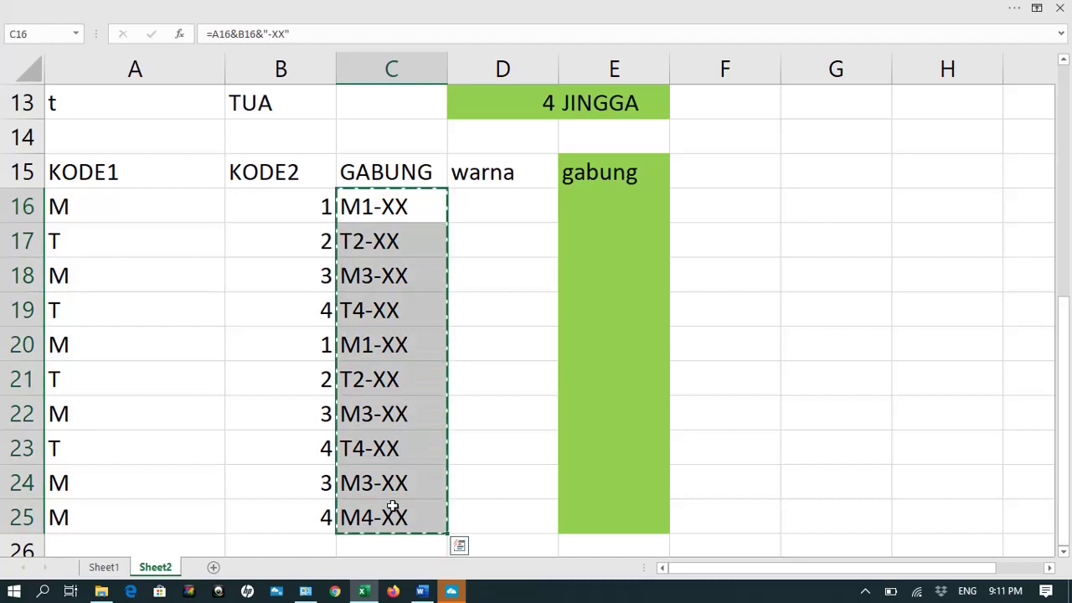
right_click(395, 311)
left_click(454, 291)
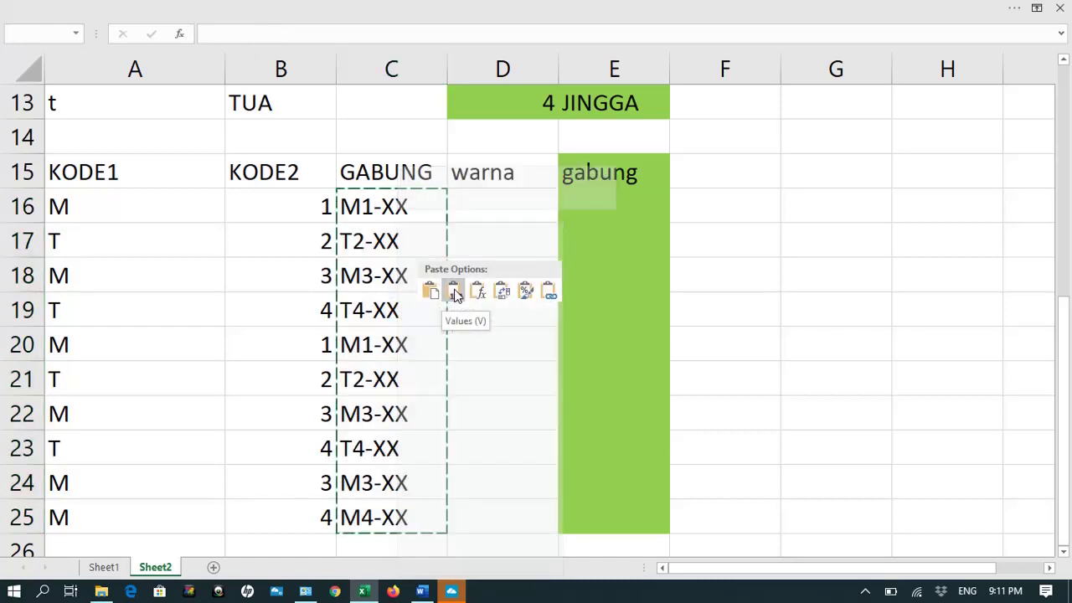
left_click(392, 261)
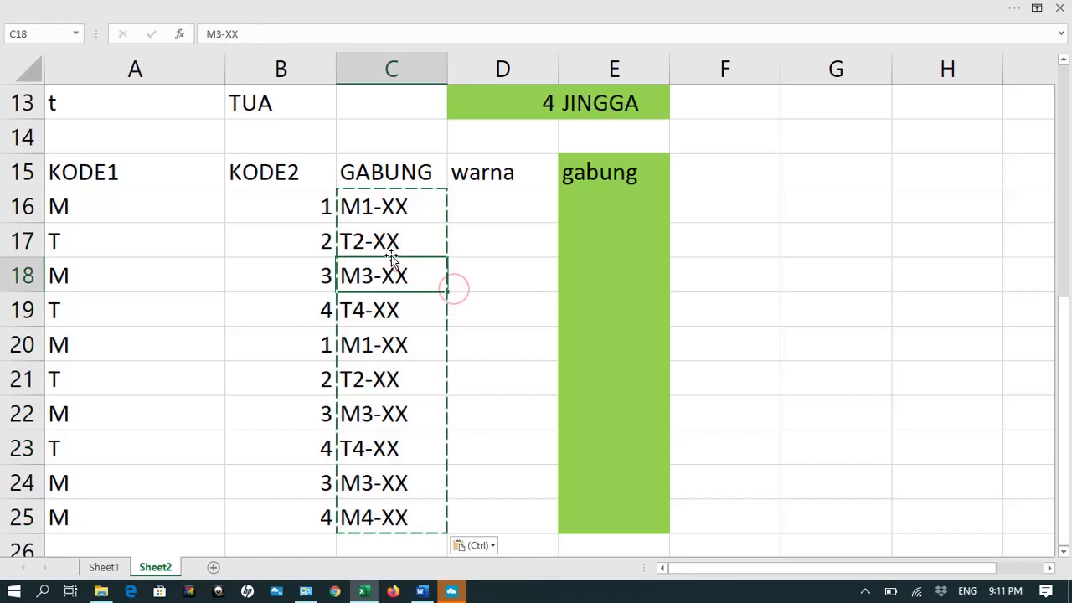
left_click(384, 213)
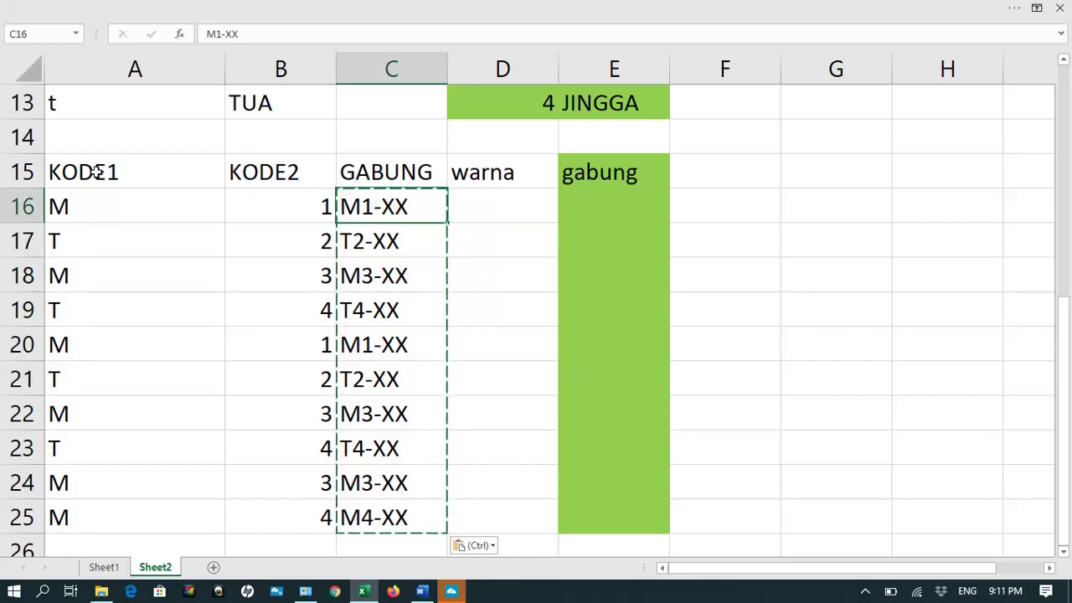
Delete the KODE1 and KODE2 cells A15:B25, shifting the remaining cells left
left_click_drag(97, 171, 264, 517)
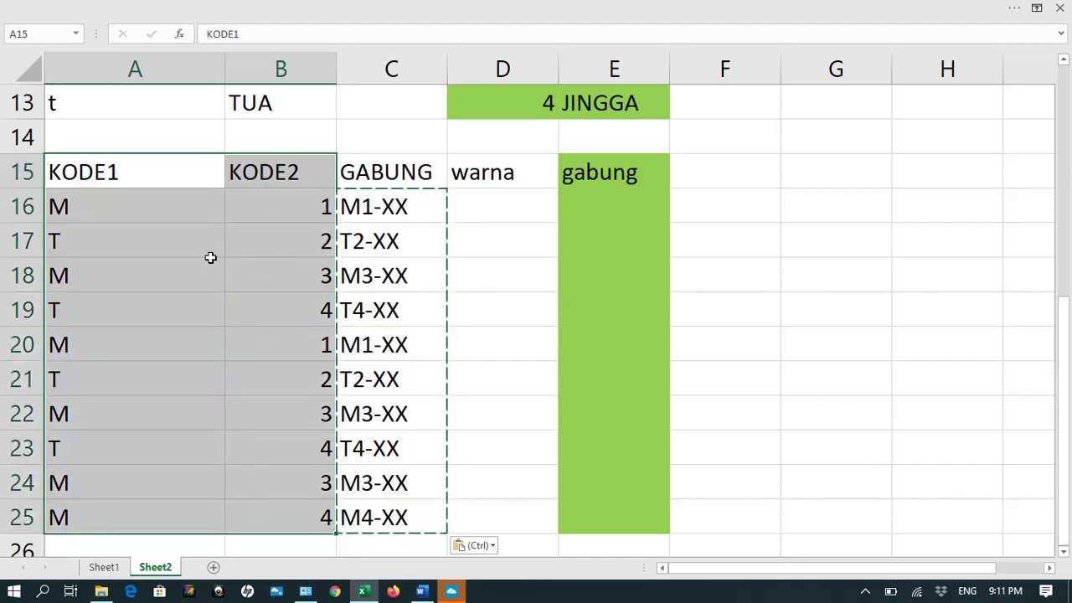
right_click(244, 251)
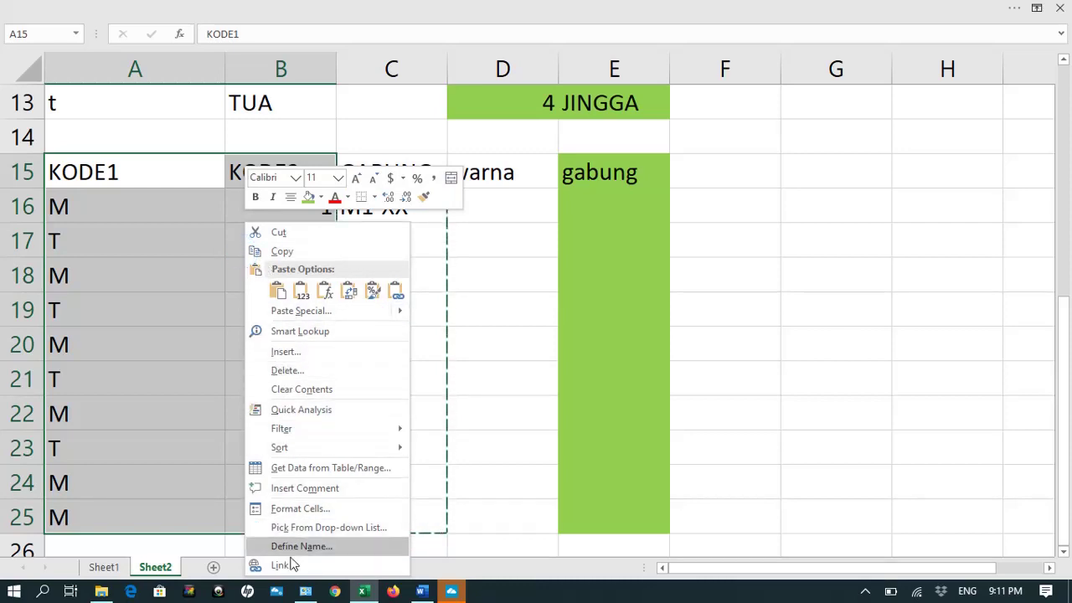
left_click(287, 371)
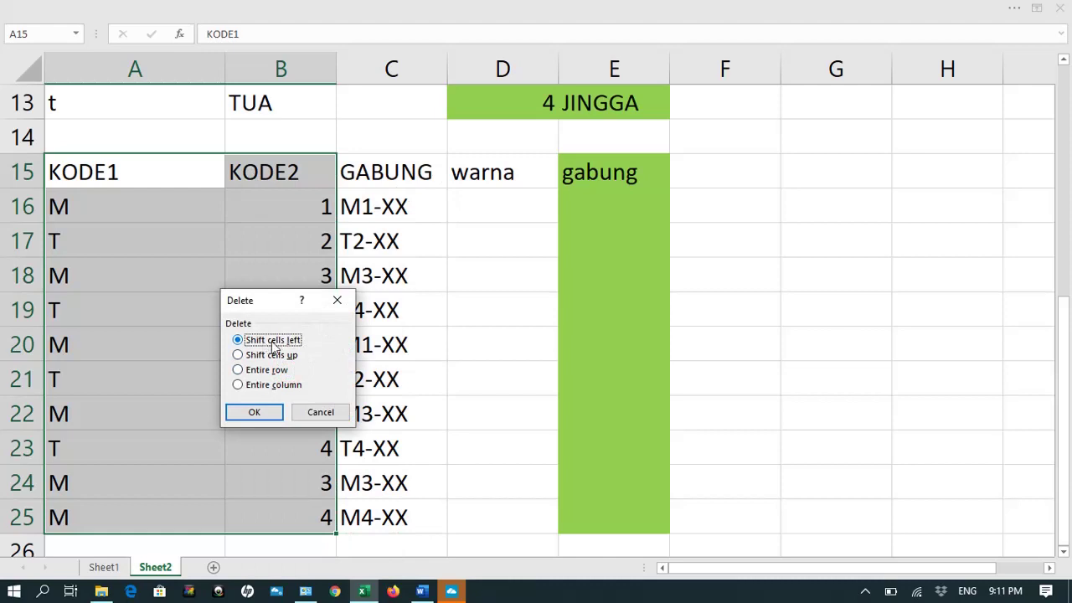
left_click(261, 414)
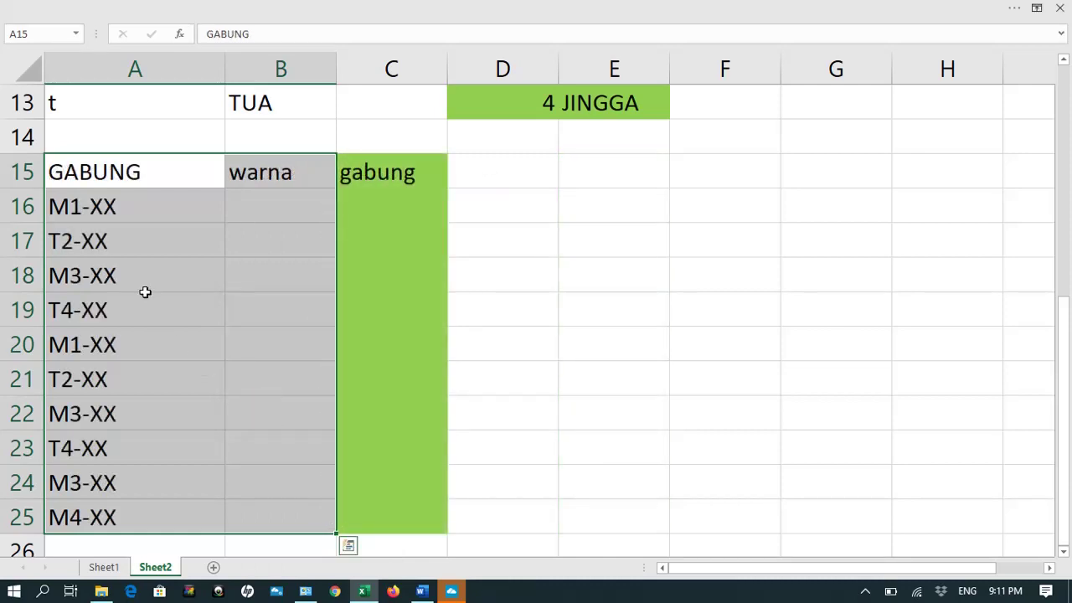
left_click(123, 274)
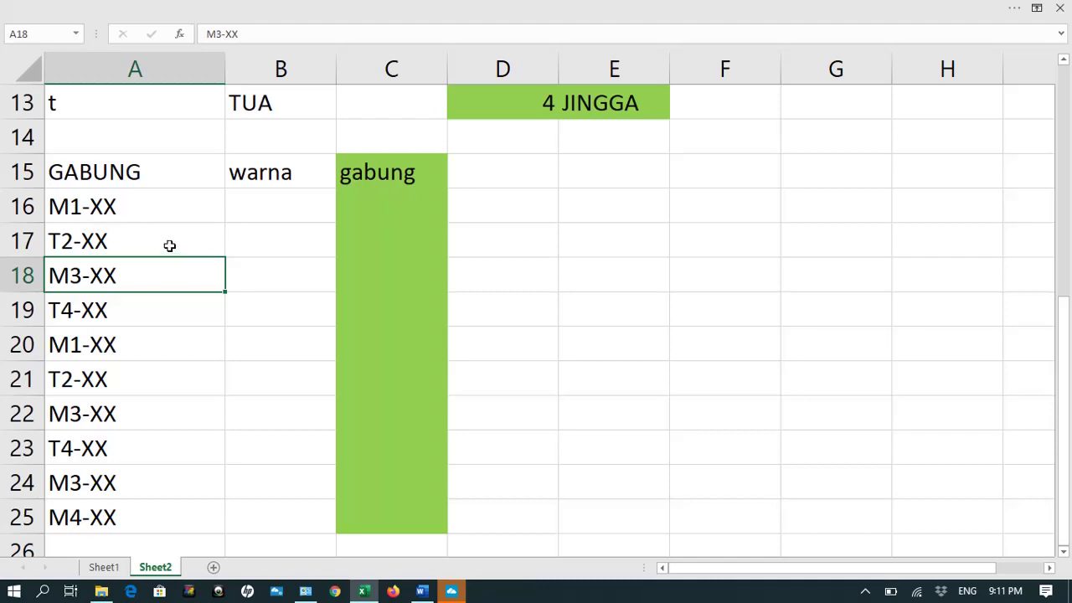
Begin an IF formula in the first warna cell, B16, referencing the GABUNG code, as =IF(A16
scroll(149, 221, "up", 2)
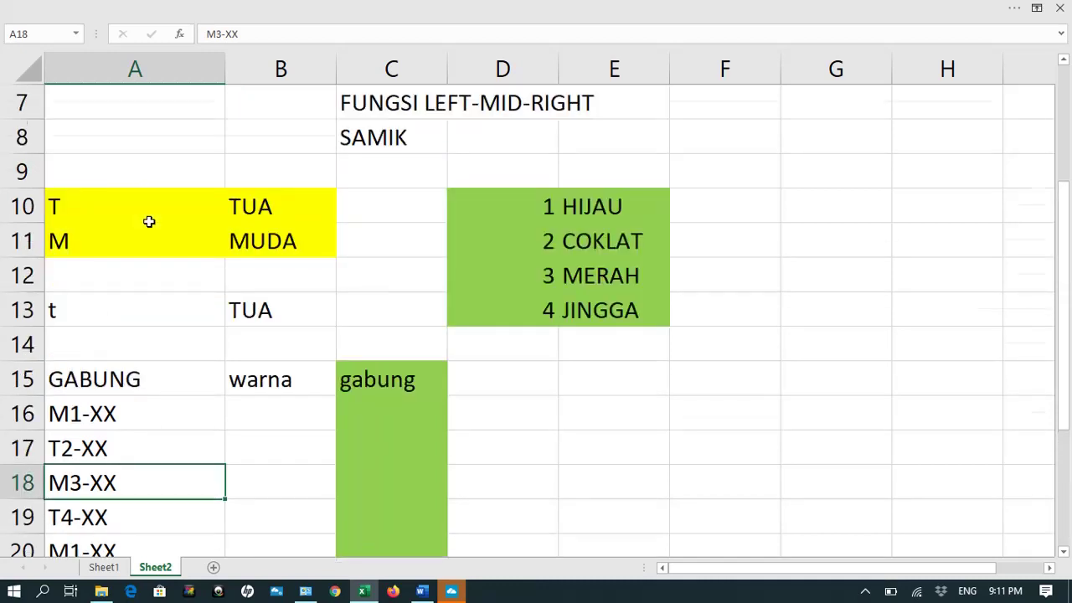
scroll(149, 221, "down", 2)
scroll(96, 232, "up", 1)
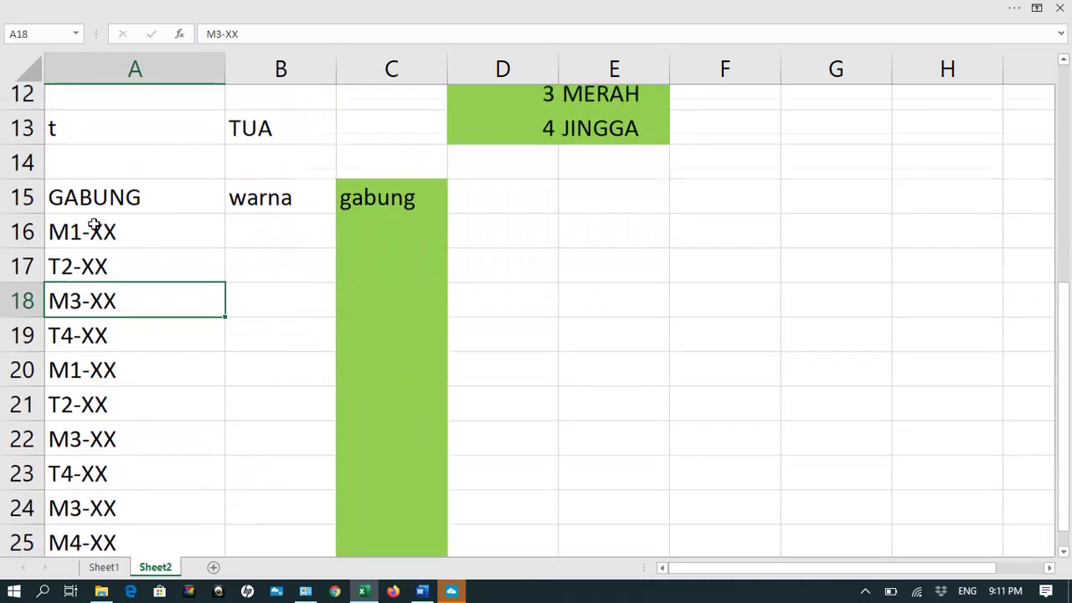
left_click(104, 298)
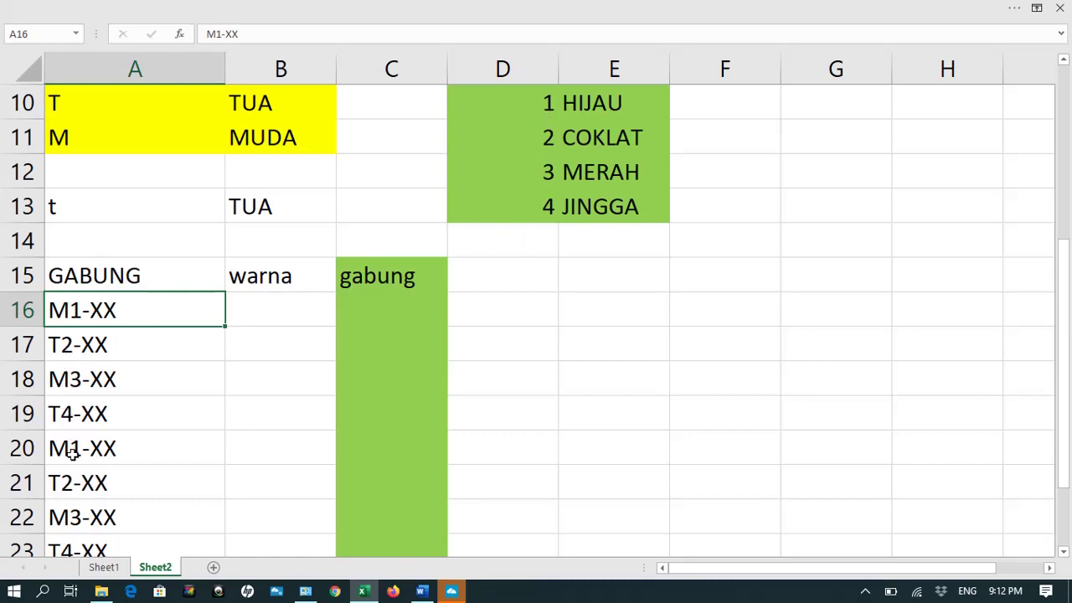
left_click(265, 316)
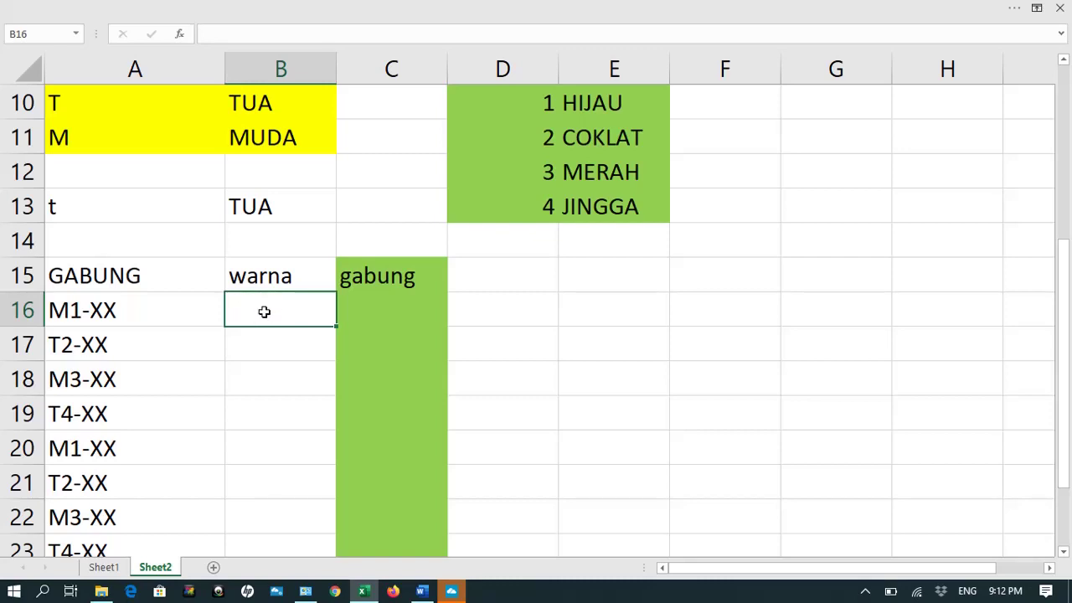
type("=IF(")
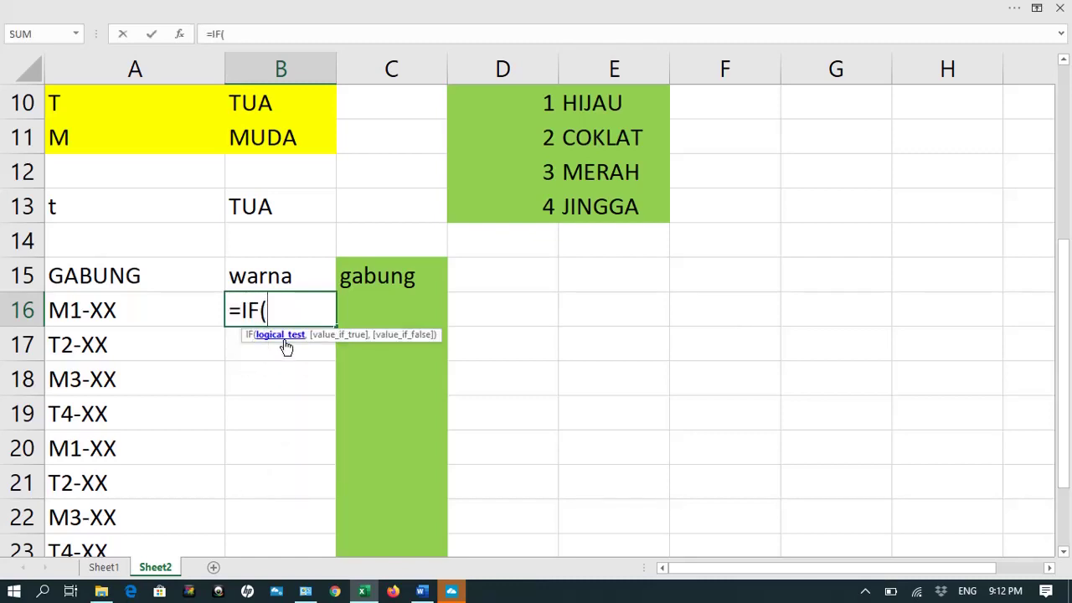
left_click(120, 317)
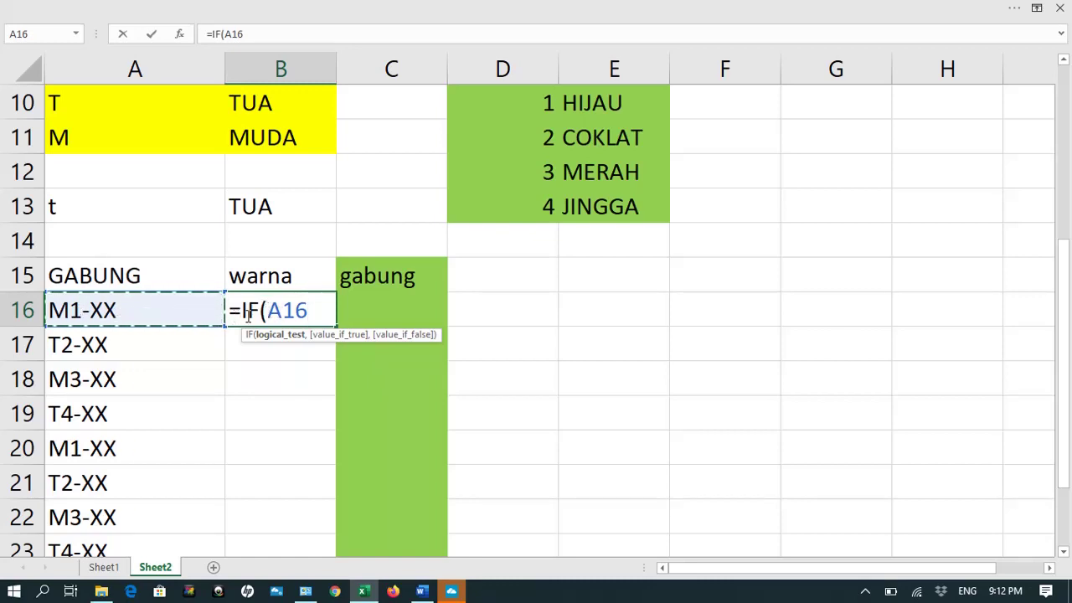
Wrap the A16 reference in B16's IF formula in a MID function with start position 2 and length 1
scroll(264, 283, "up", 3)
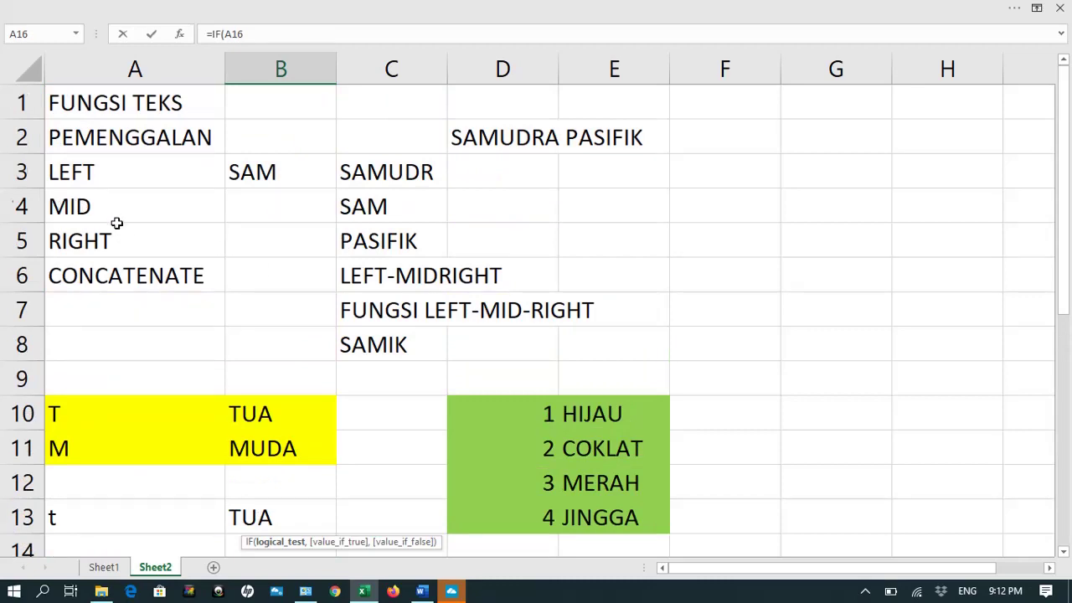
scroll(115, 223, "down", 4)
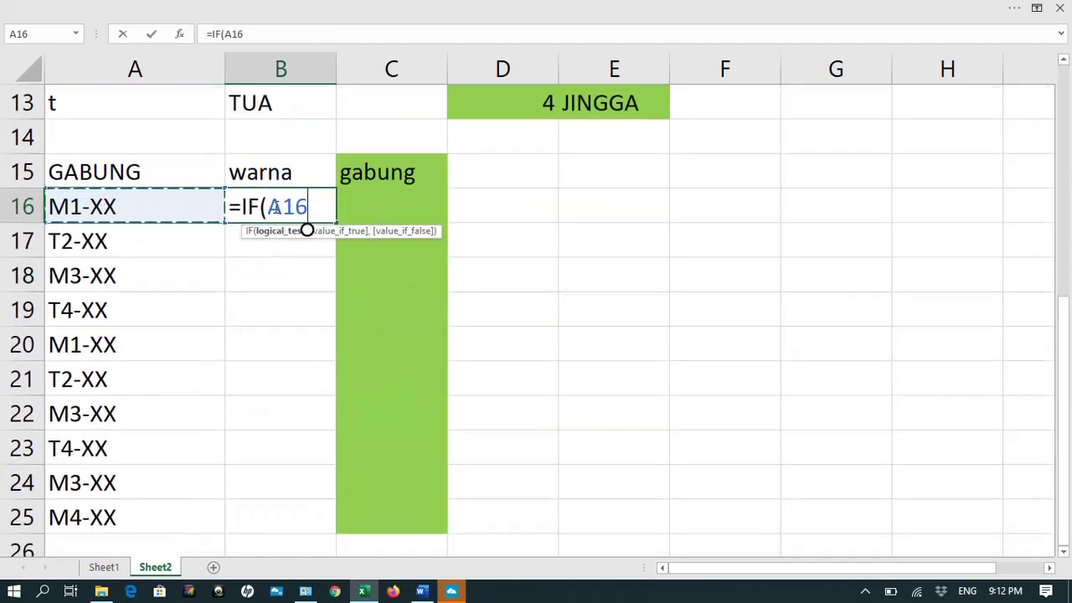
left_click(270, 207)
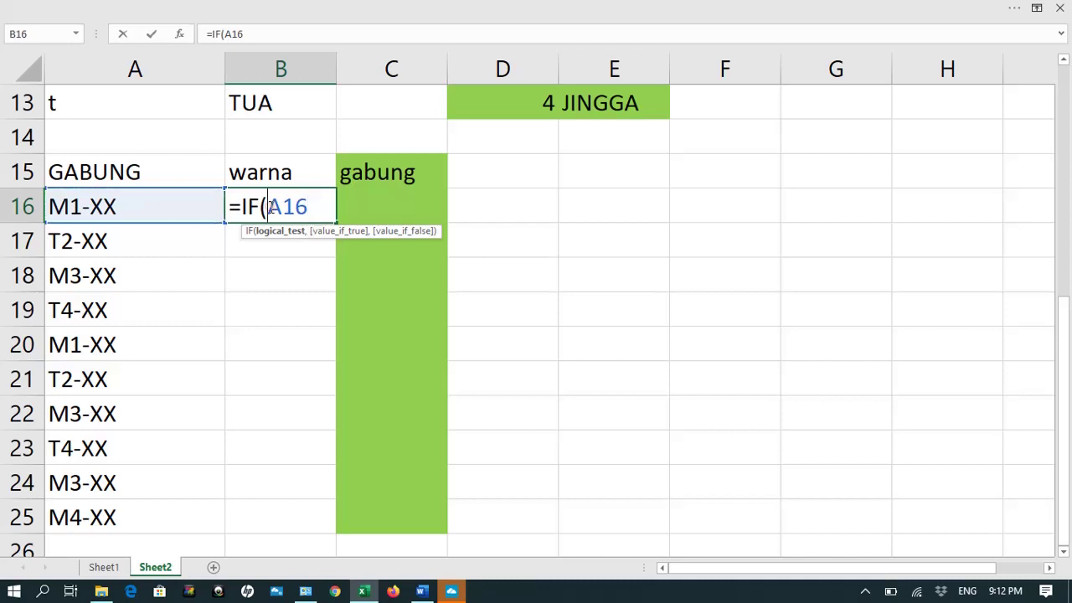
type("MID")
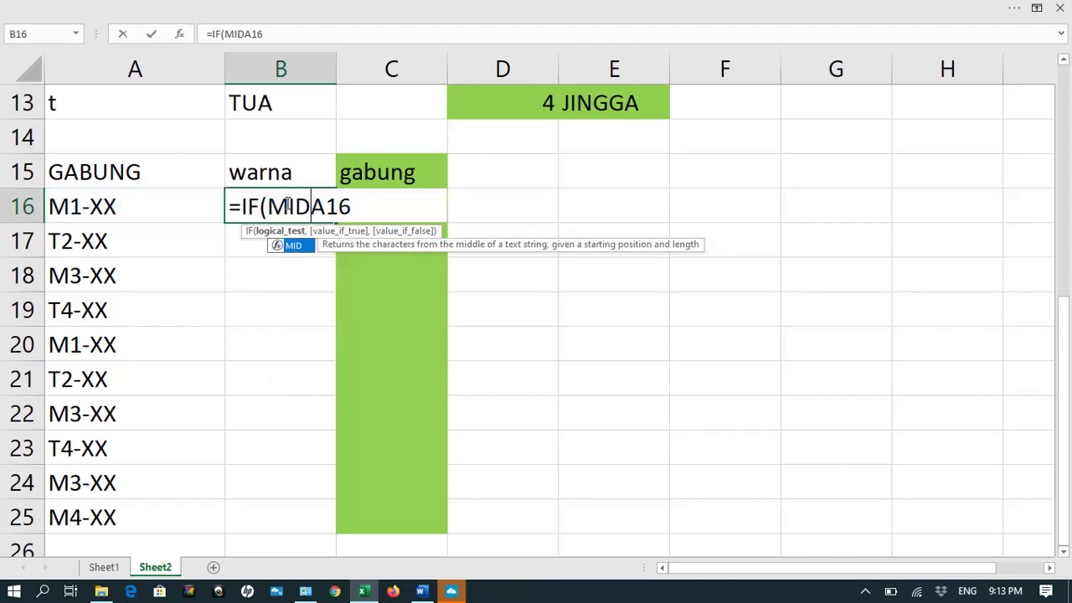
type("(")
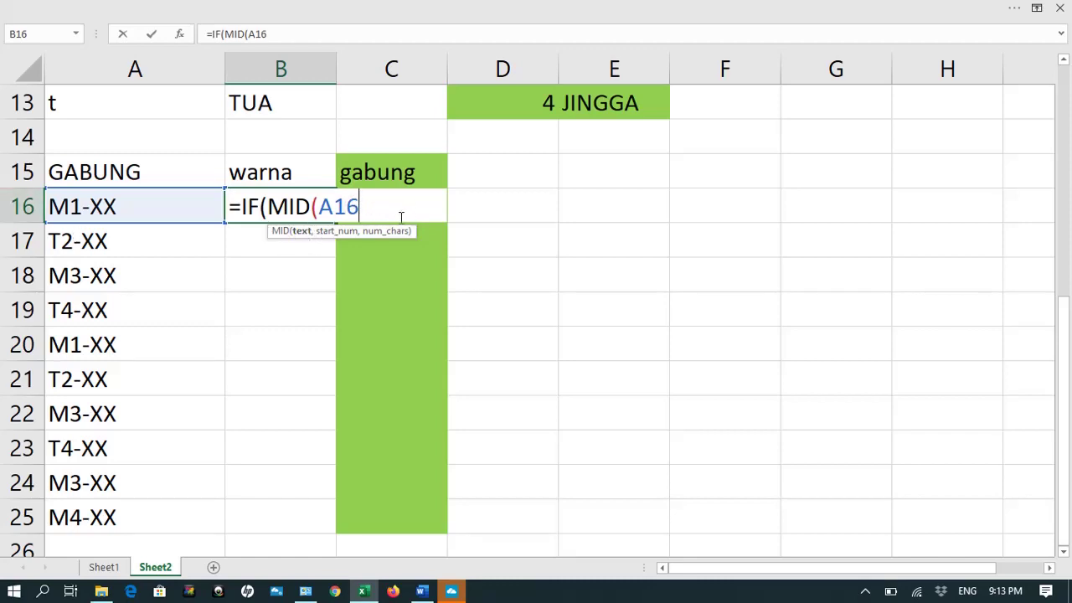
type(",")
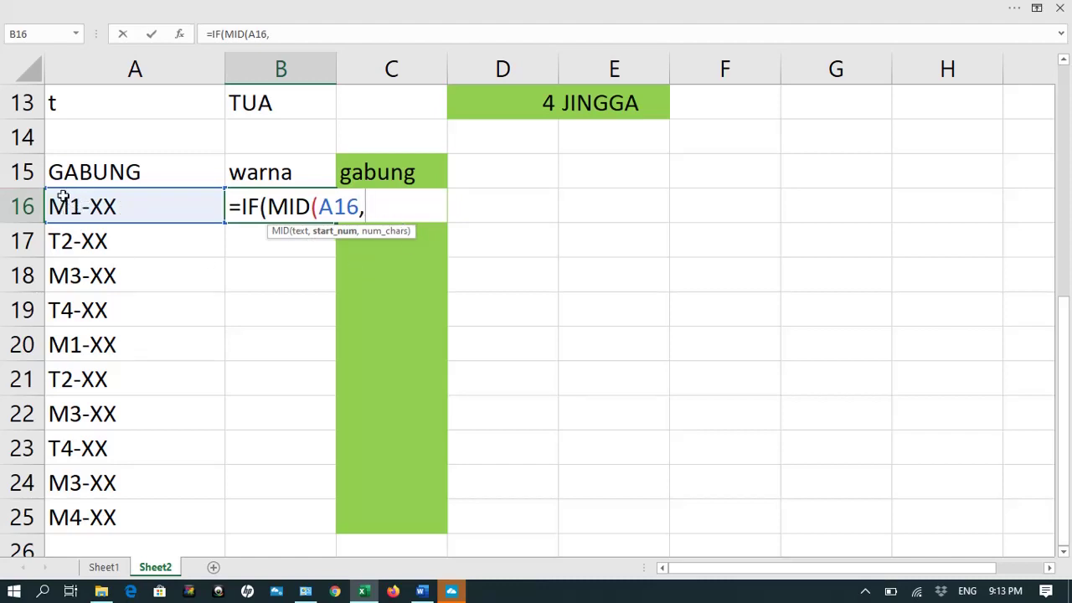
type("2,1")
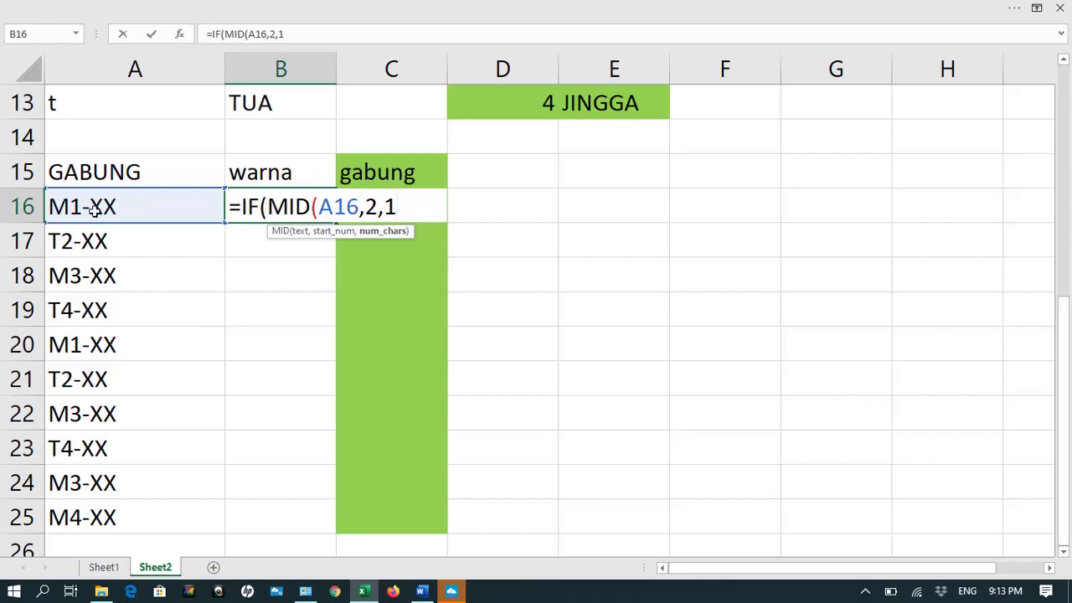
Remove the IF part from B16 and enter the formula as =MID(A16,2,1)
left_click(264, 207)
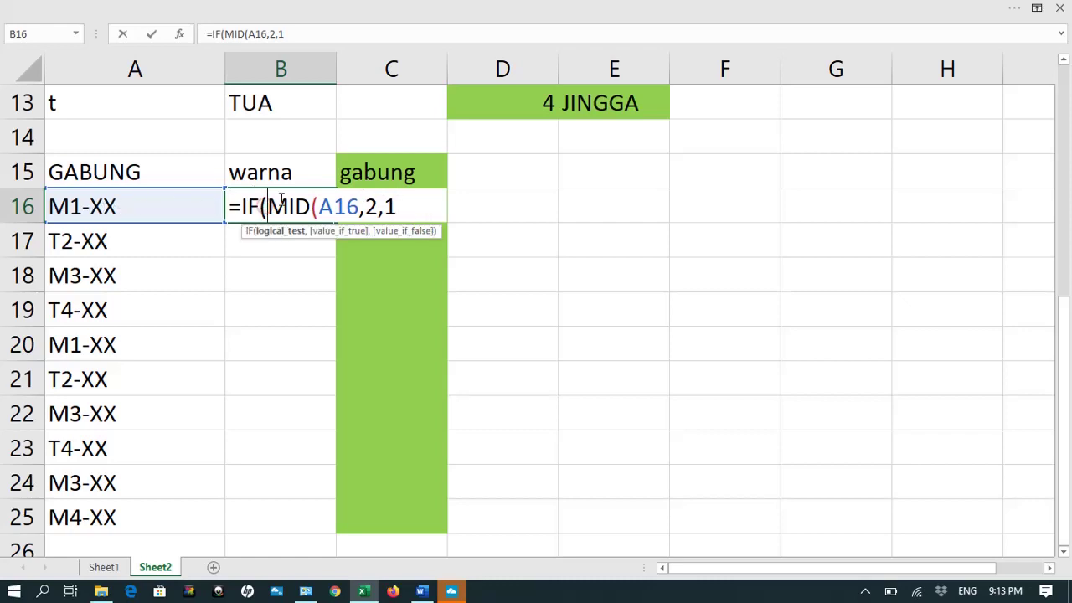
key("BackSpace")
key("BackSpace")
key("BackSpace")
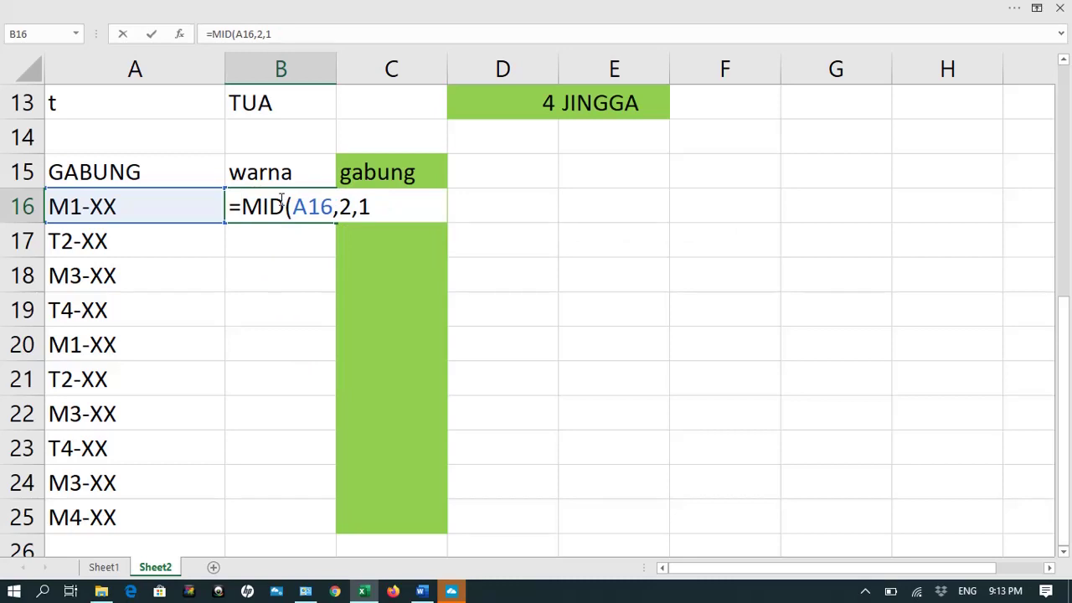
left_click(374, 207)
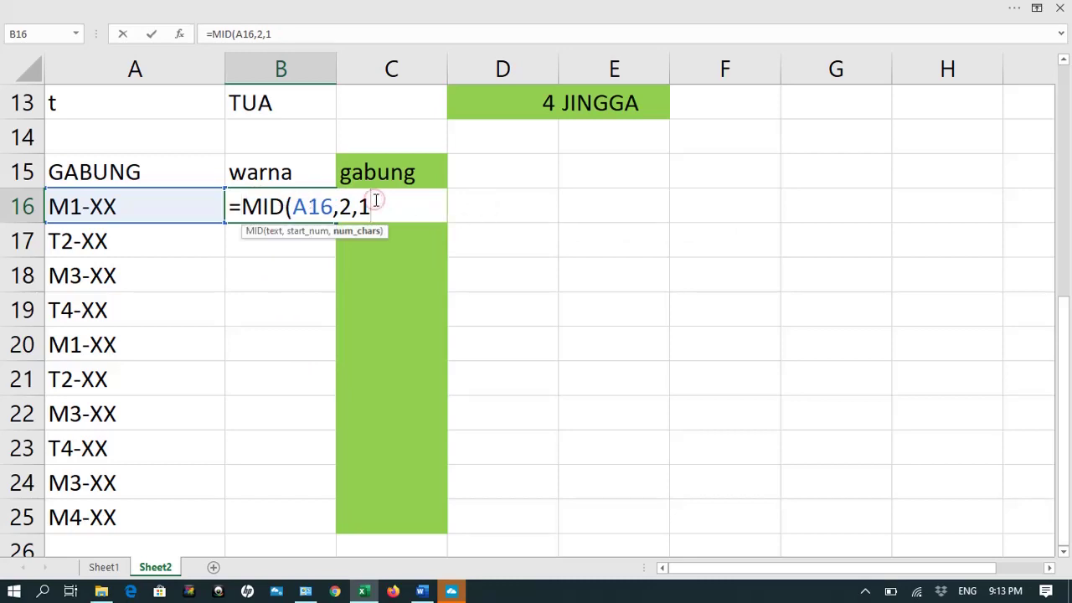
type(")")
key("Return")
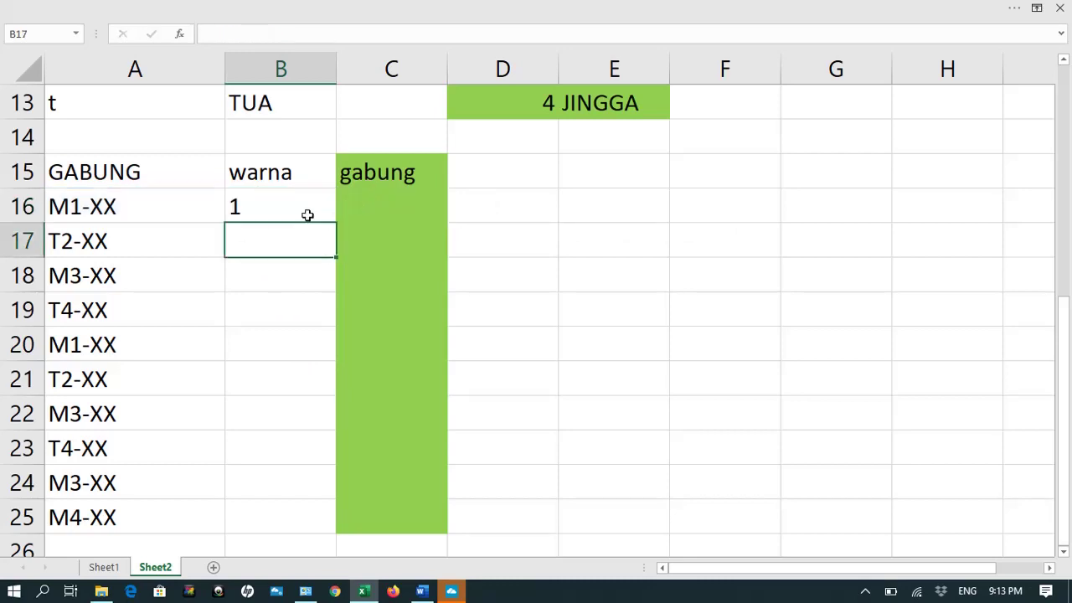
Copy the MID formula down through B25, and try a start position of 3 in B16
left_click(280, 208)
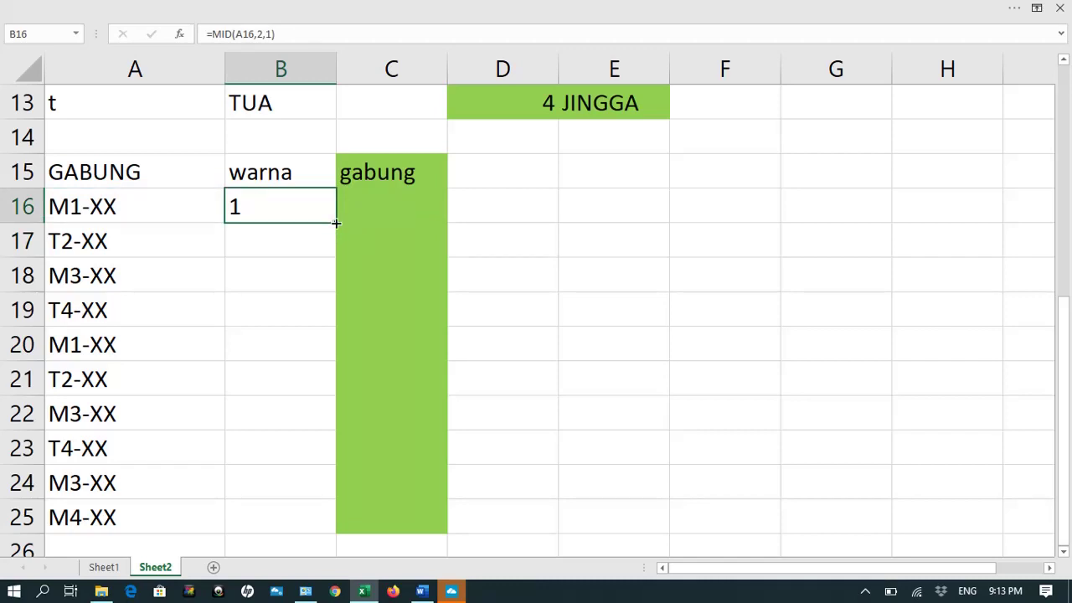
double_click(336, 222)
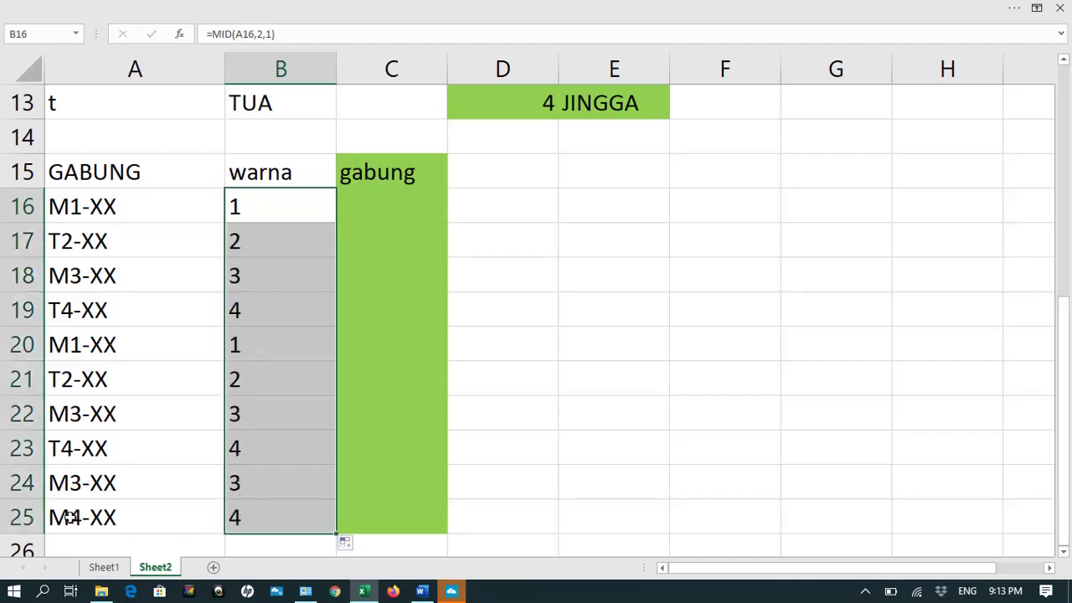
double_click(268, 195)
left_click(338, 205)
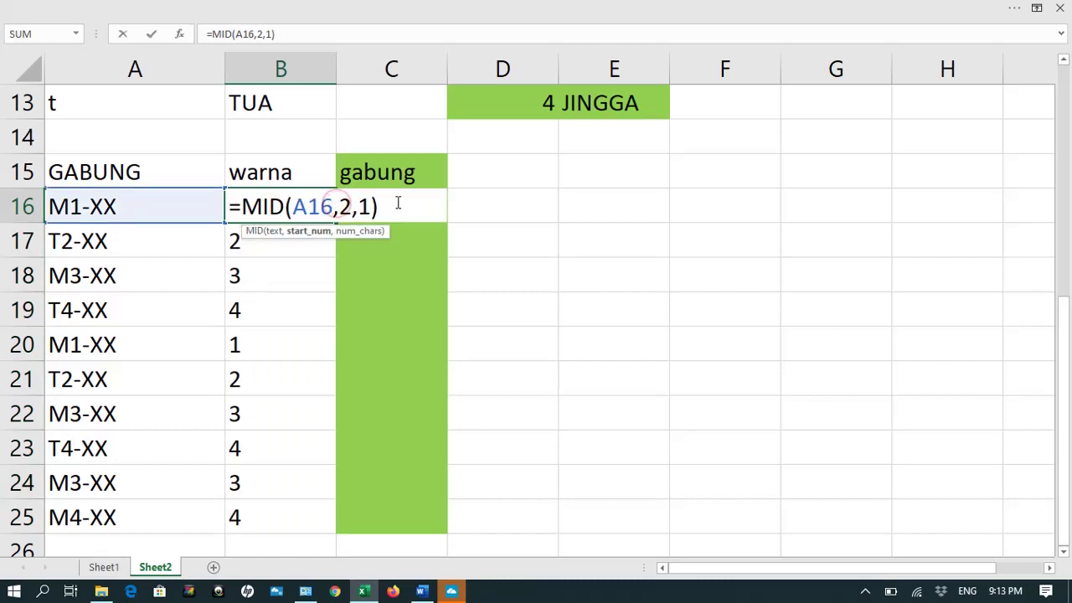
key("Delete")
type("3")
key("Return")
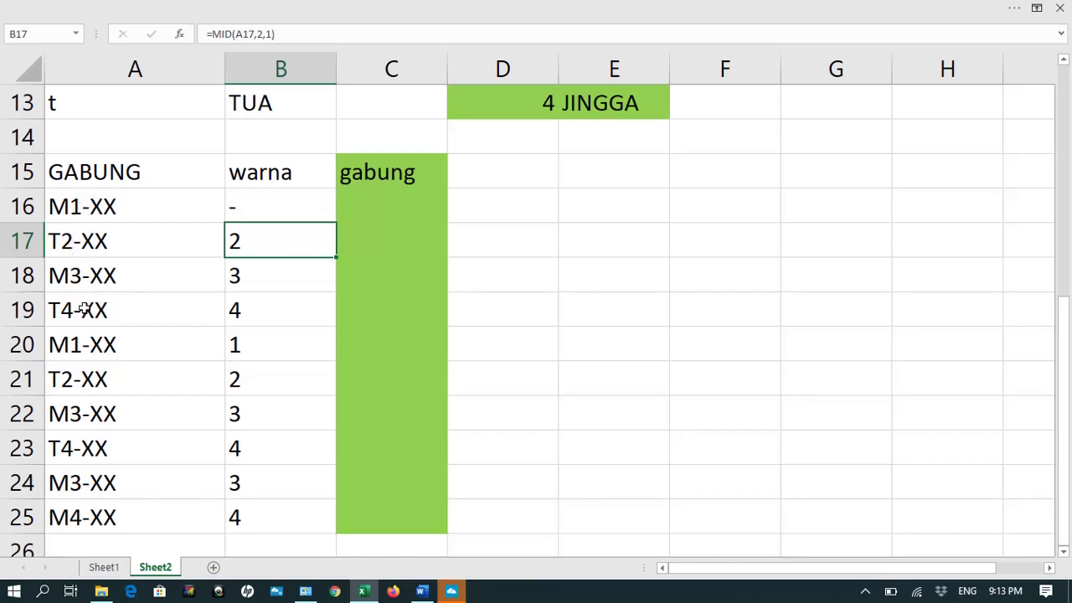
Undo the start position change in B16 and the fill-down of the warna column
left_click(230, 210)
key("ctrl+z")
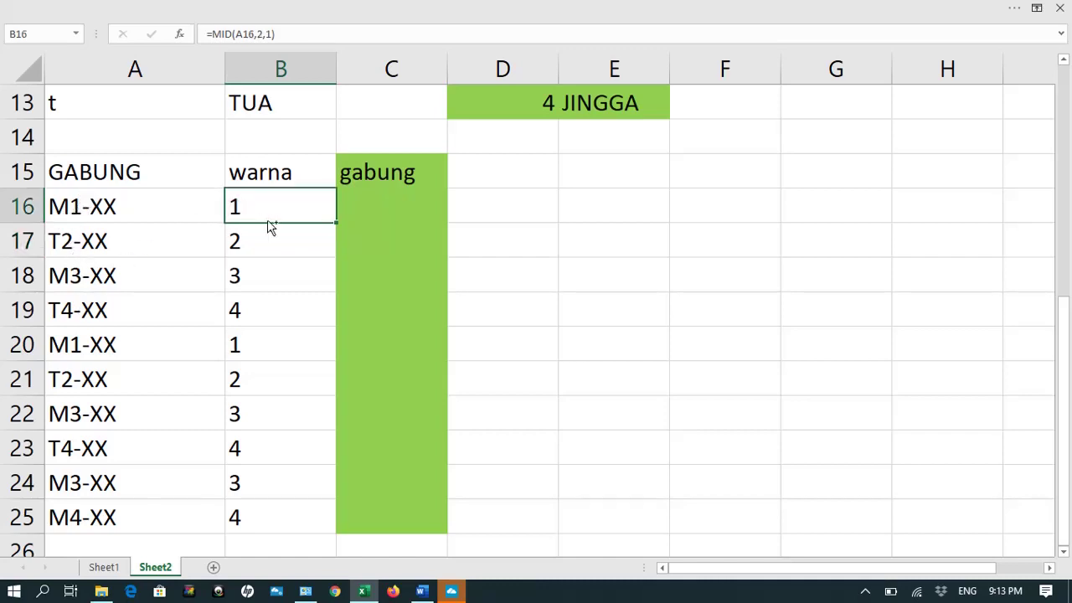
key("ctrl+z")
Wrap B16's MID formula in an IF function that tests whether the extracted character equals "1"
double_click(250, 209)
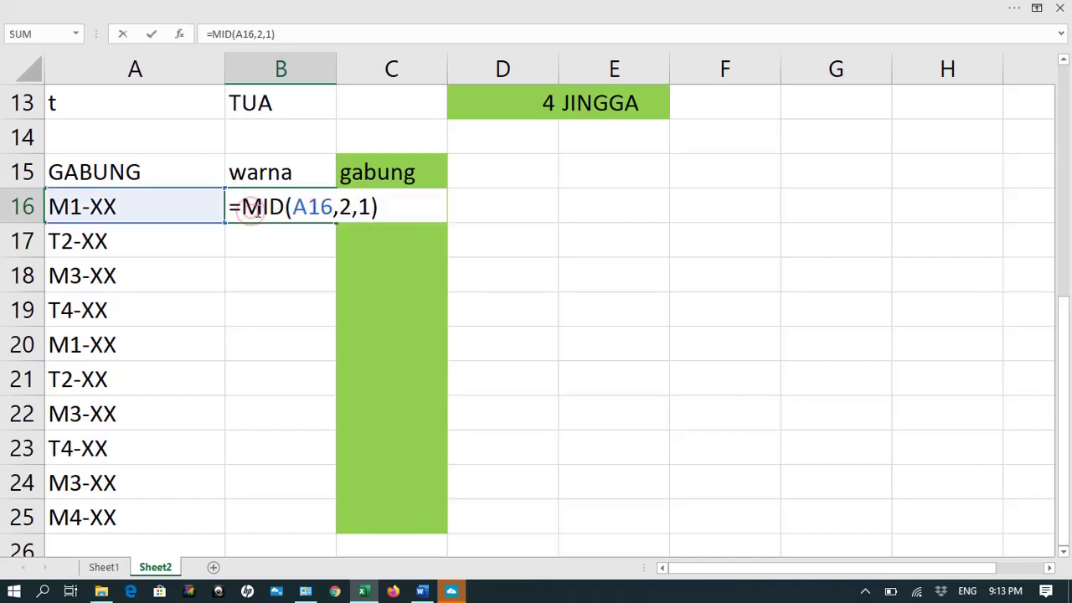
type("IF(")
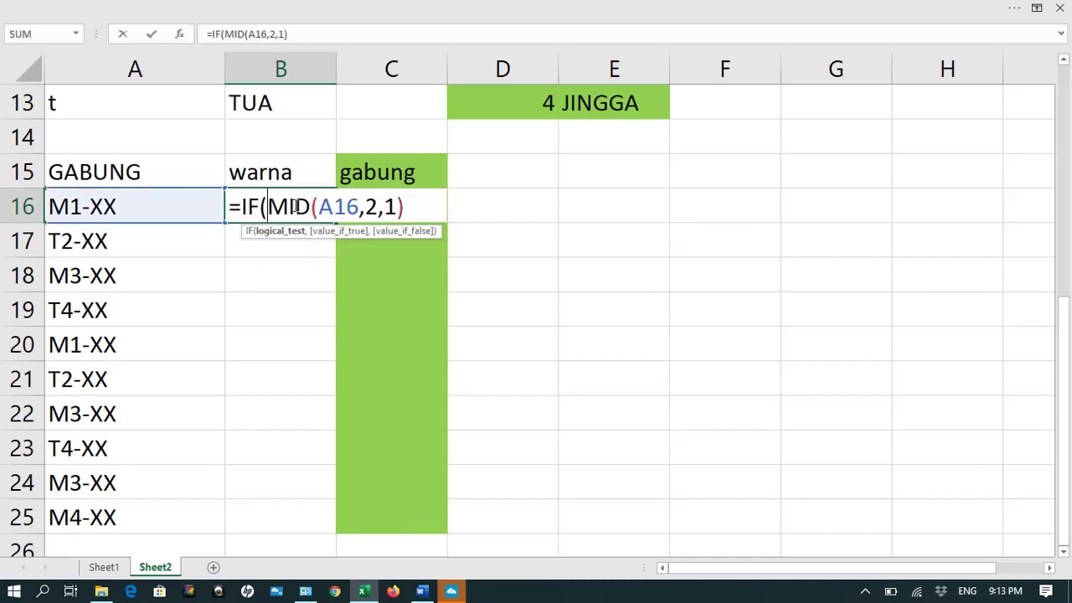
left_click(409, 207)
type("=")
type("1")
type("\"1")
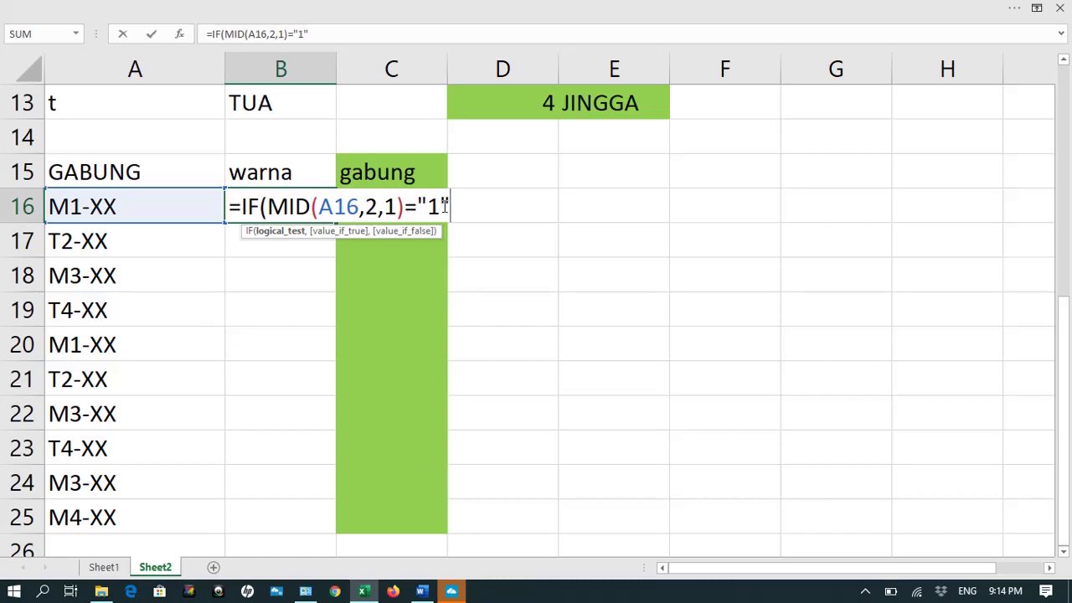
Set "HIJAU" as the value if true in B16's IF formula
type(",")
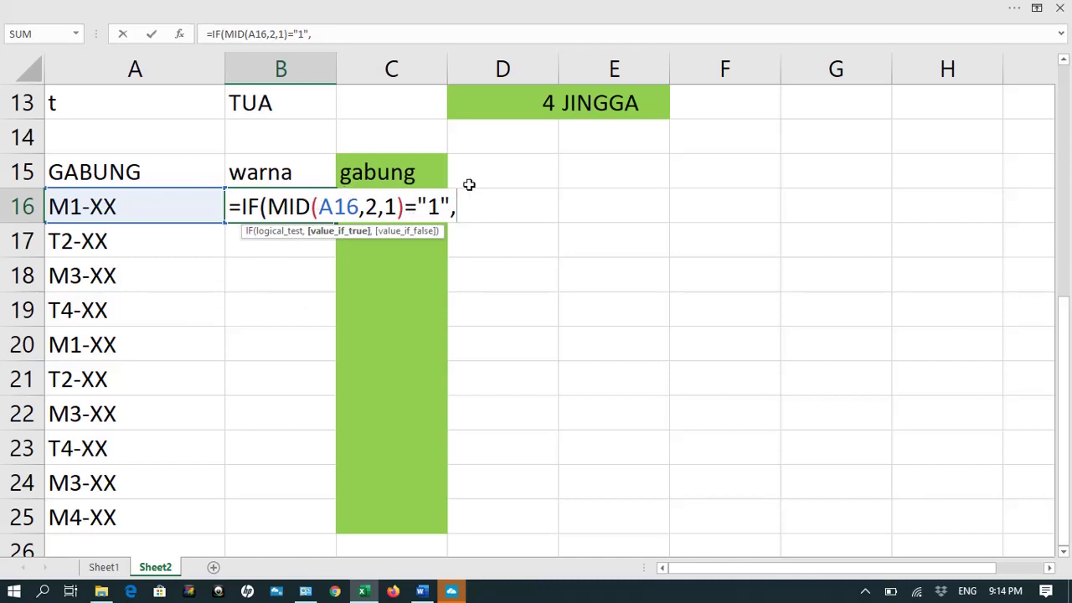
left_click(442, 164)
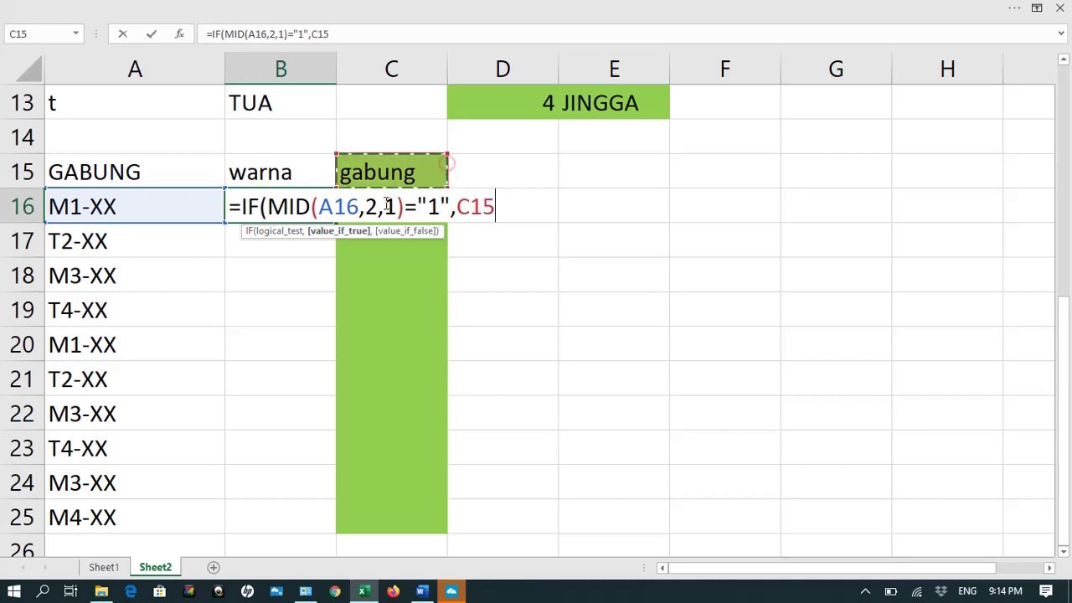
type("\"")
key("BackSpace")
key("BackSpace")
key("BackSpace")
key("BackSpace")
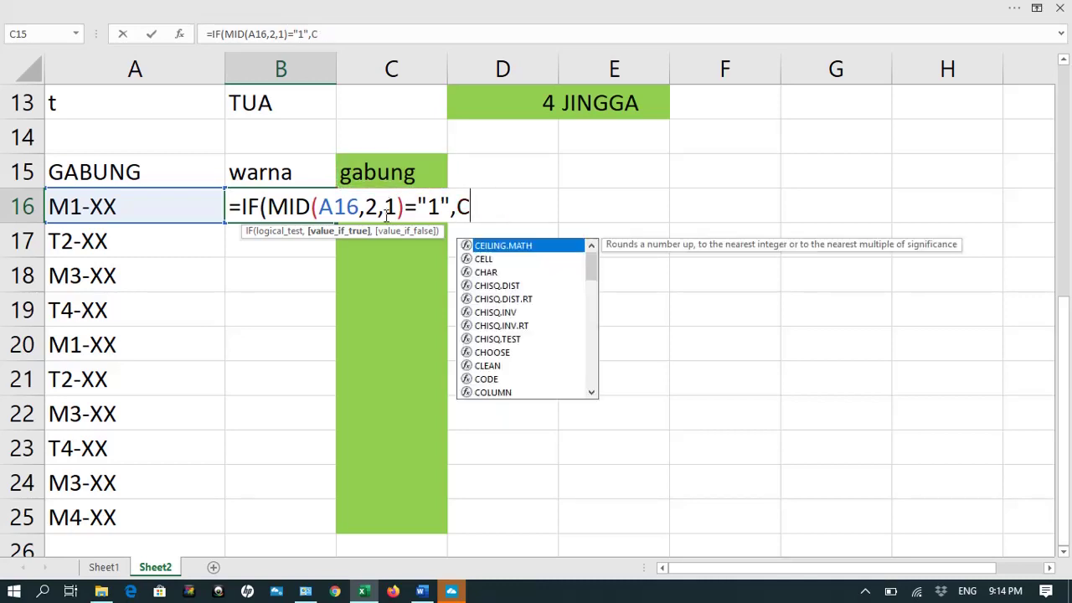
type("\"HIJAU\"")
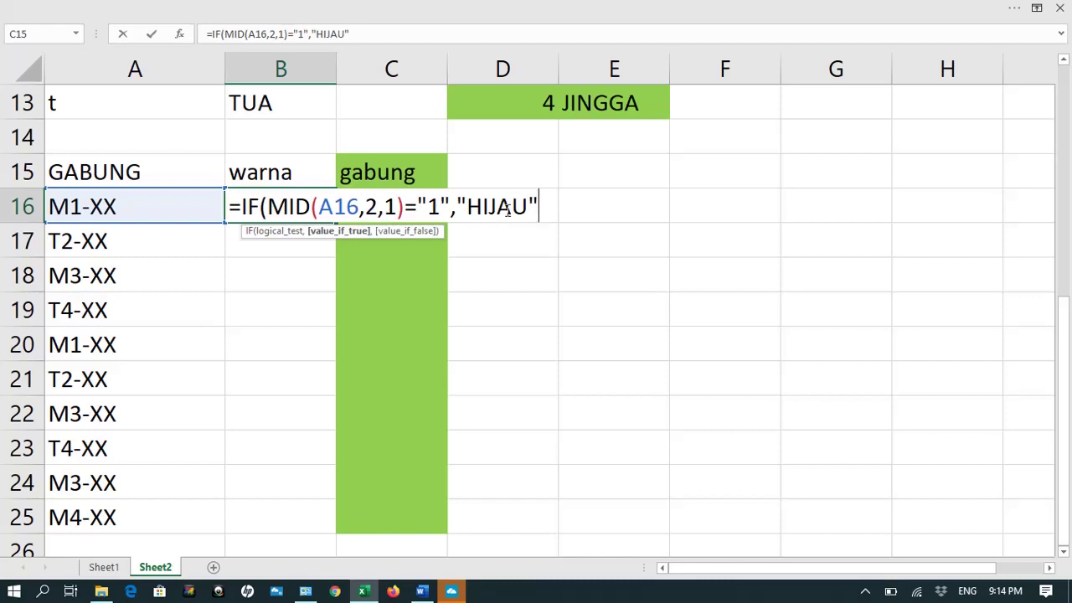
type(",")
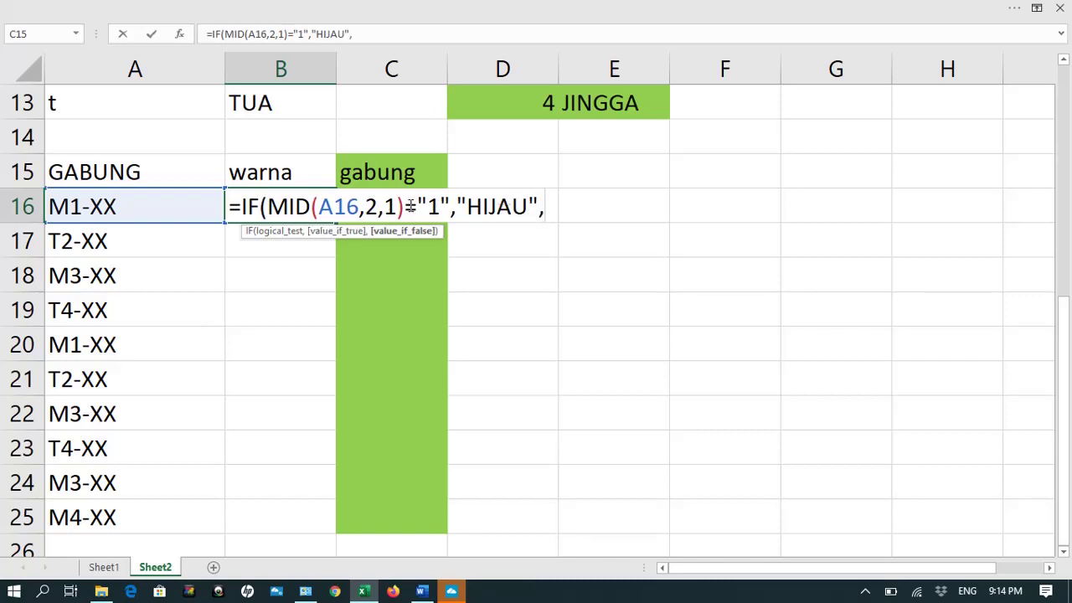
Nest a copy of the IF and MID test as the value if false, returning "COKLAT" for code "2"
left_click_drag(243, 206, 448, 205)
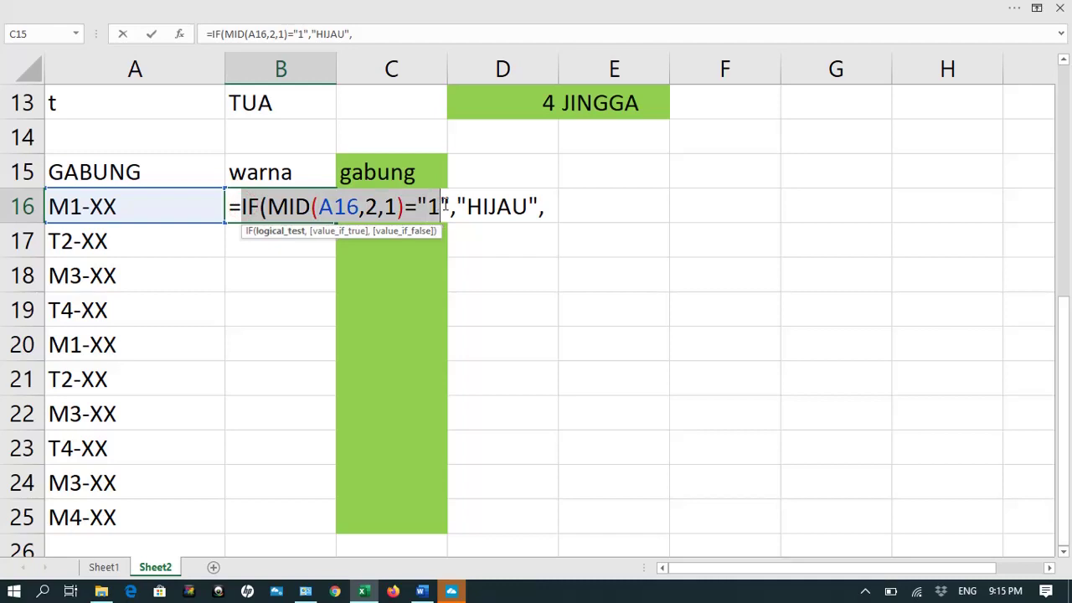
key("ctrl+c")
left_click(548, 207)
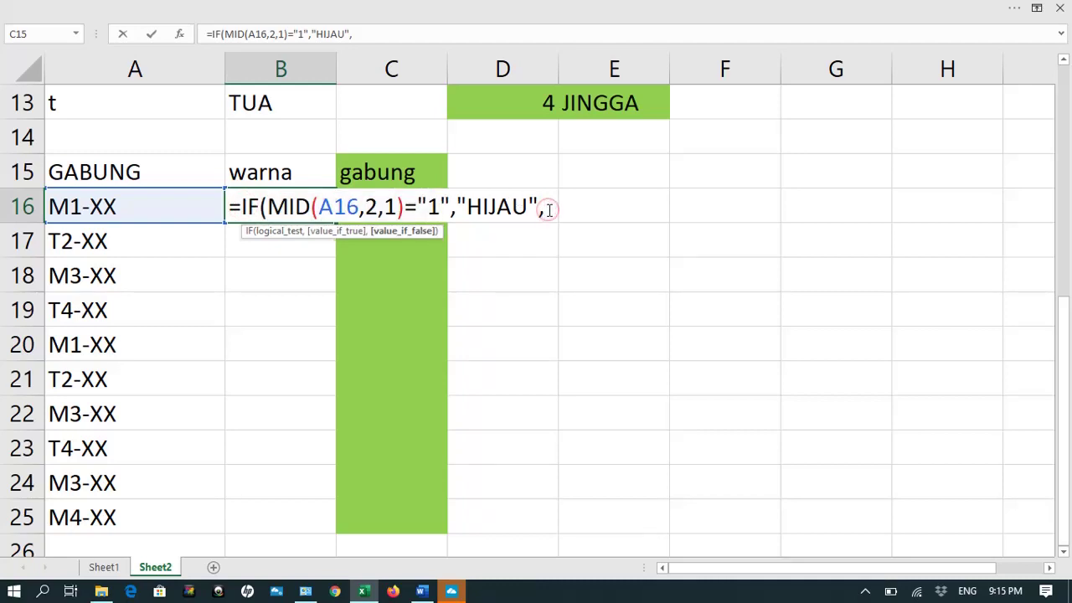
key("ctrl+v")
key("BackSpace")
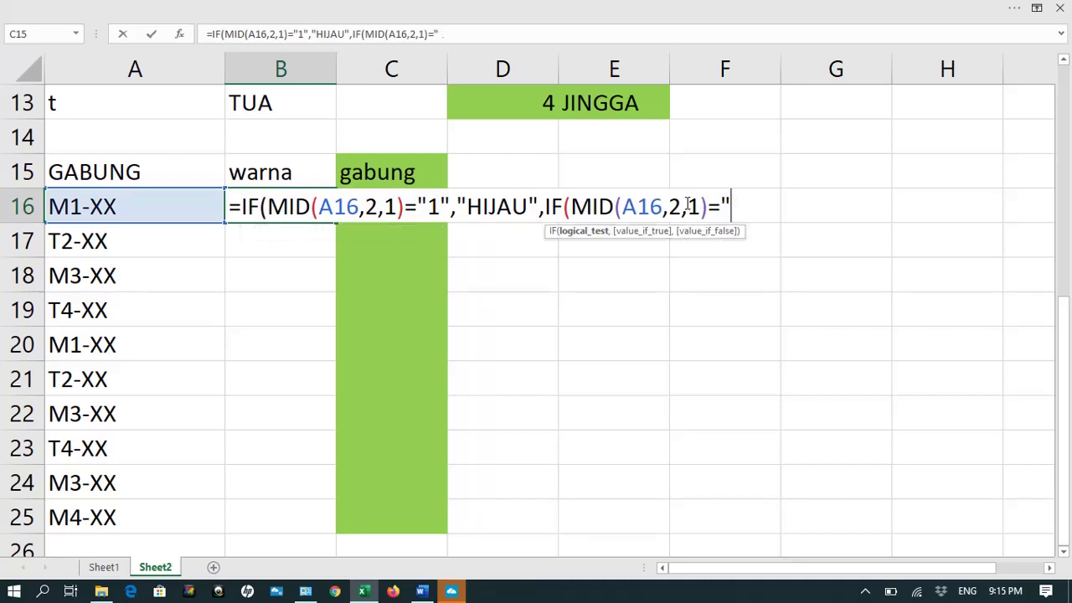
type("2")
type("\"")
type(",\"")
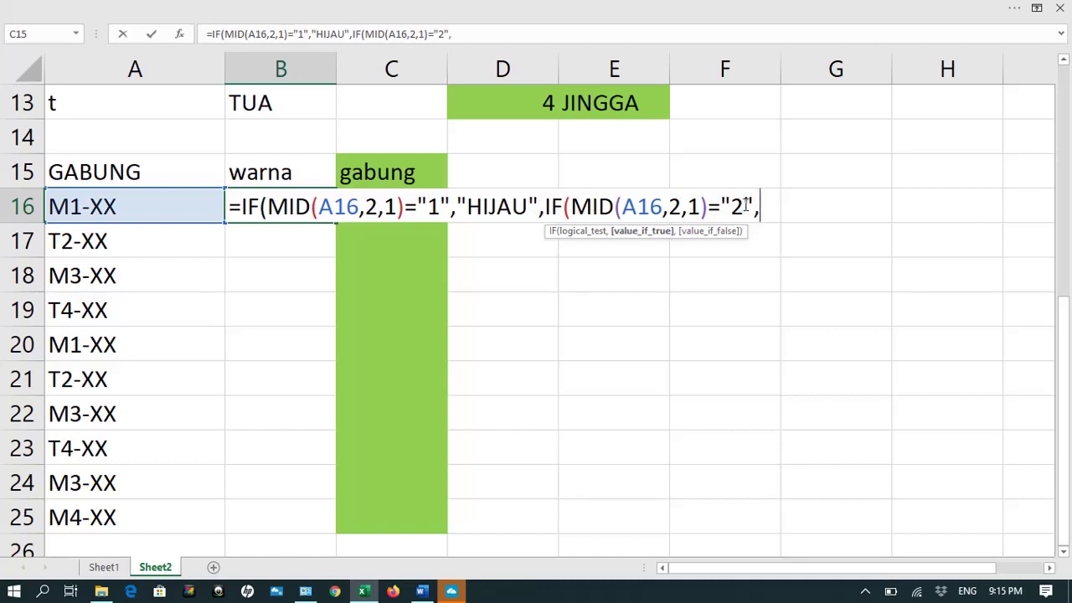
type("C")
key("BackSpace")
type("\"COKLAT\"")
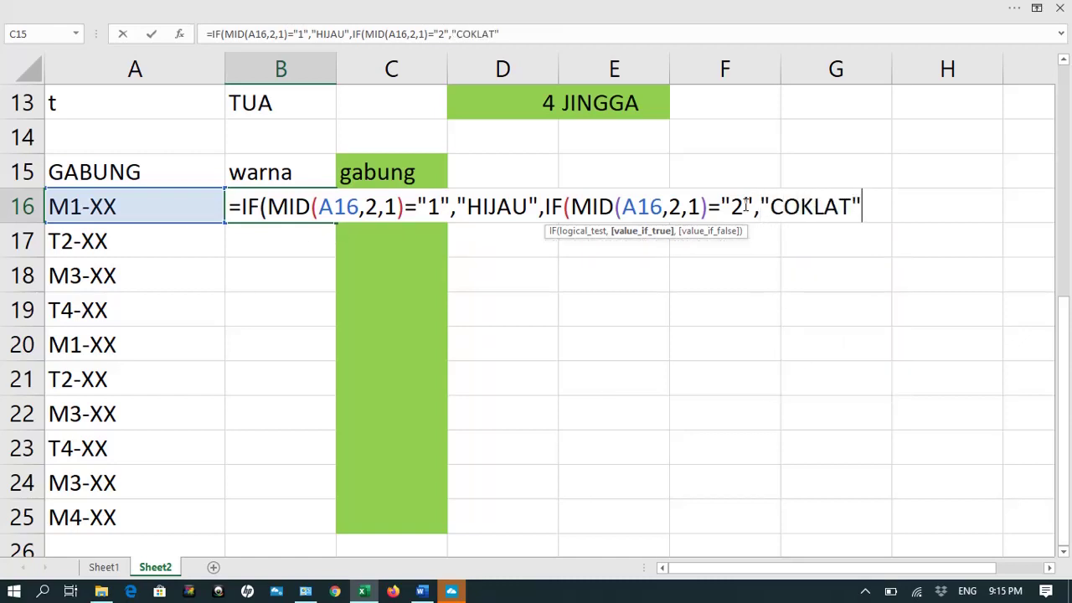
Nest a third IF and MID test returning "MERAH" for code "3" and otherwise "JINGGA"
type(",")
key("ctrl+v")
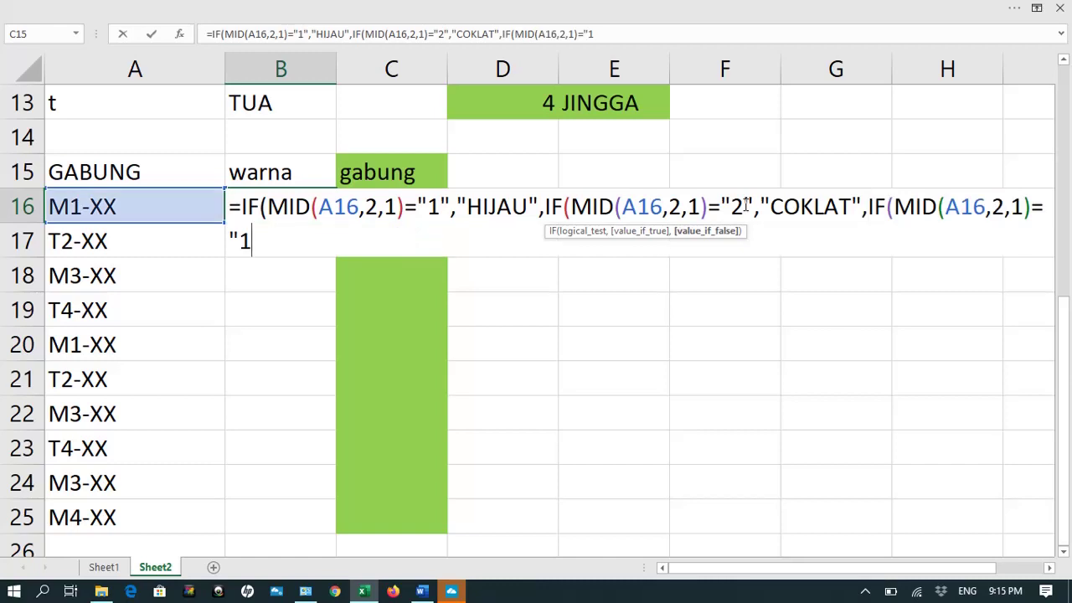
key("BackSpace")
key("BackSpace")
type("\"3")
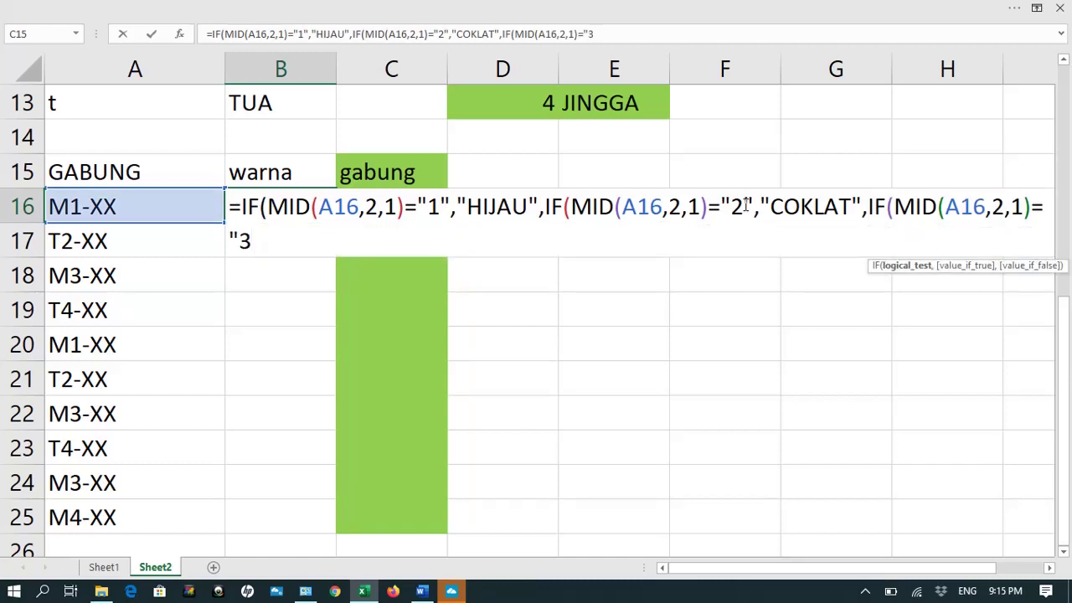
type("\",")
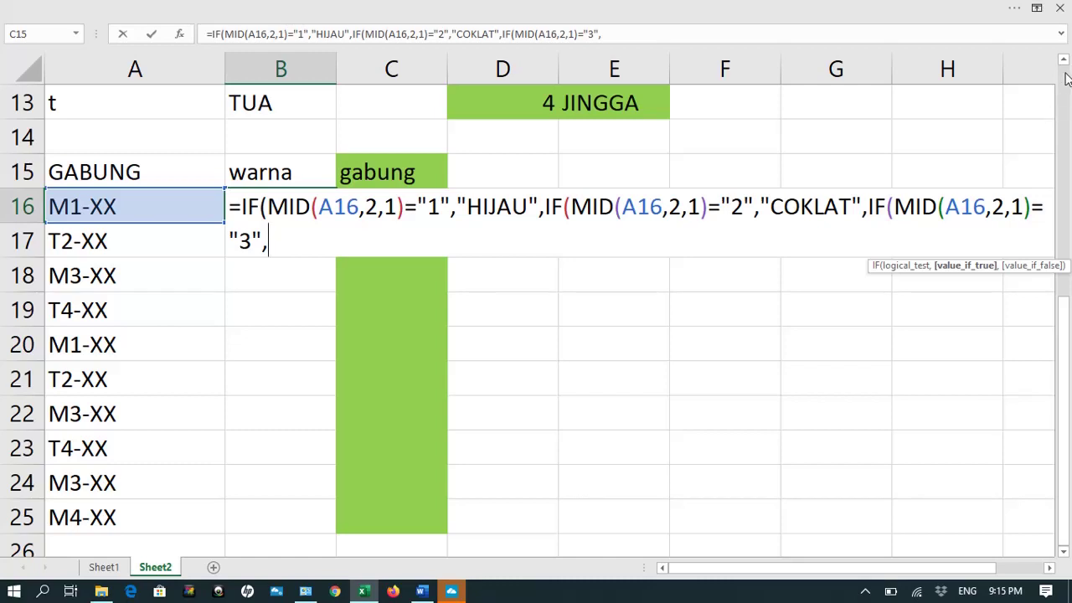
type("\"MERA")
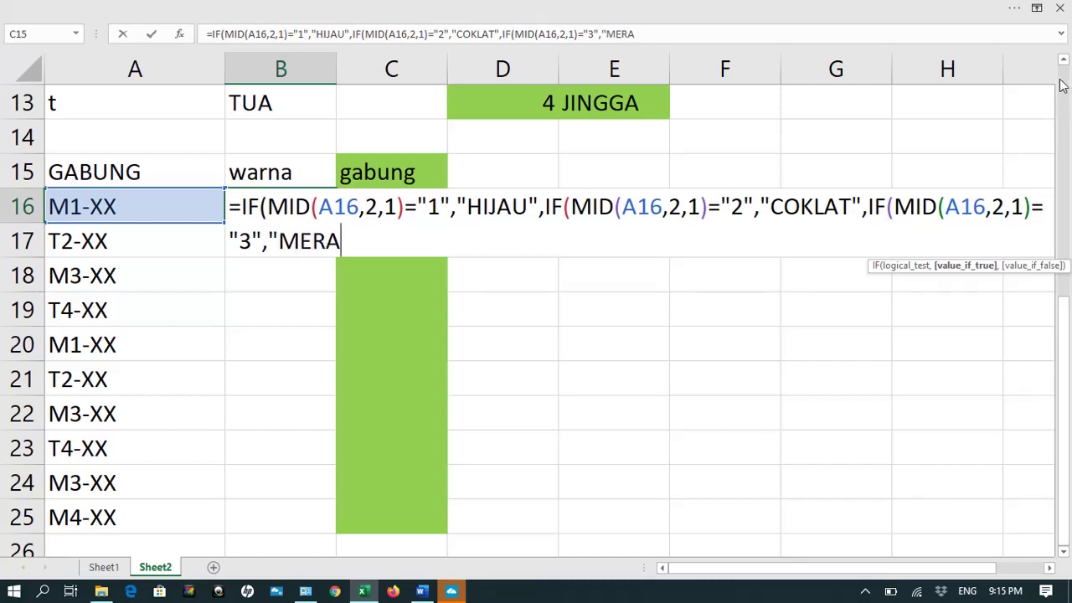
type("H\",")
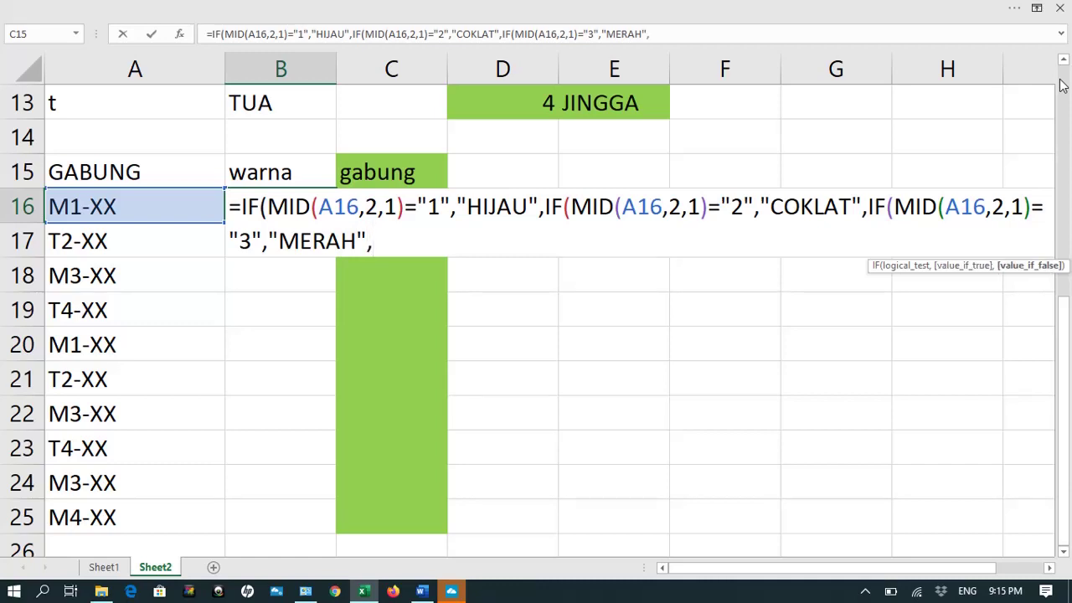
type("\"JINGGA\"")
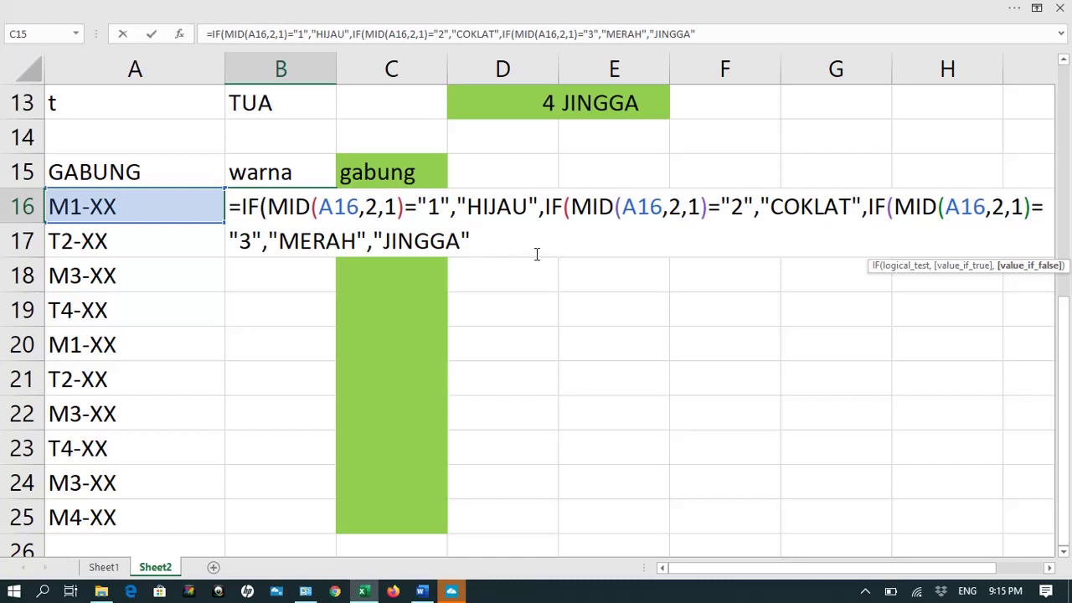
Close the three nested IF brackets in B16 and fill the formula down the warna column to B25
type(")))")
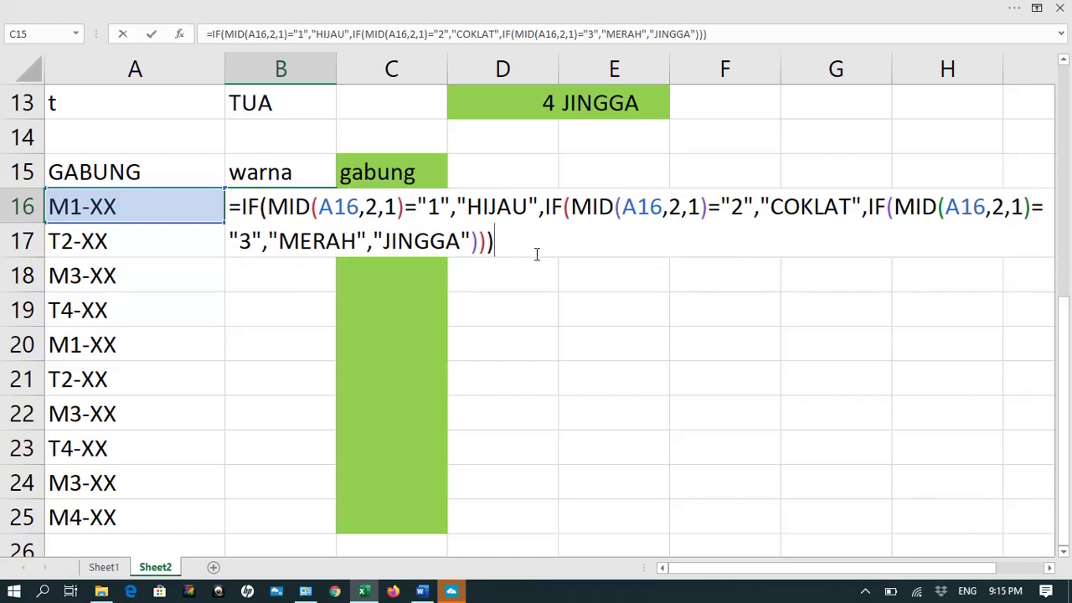
key("Return")
left_click(295, 210)
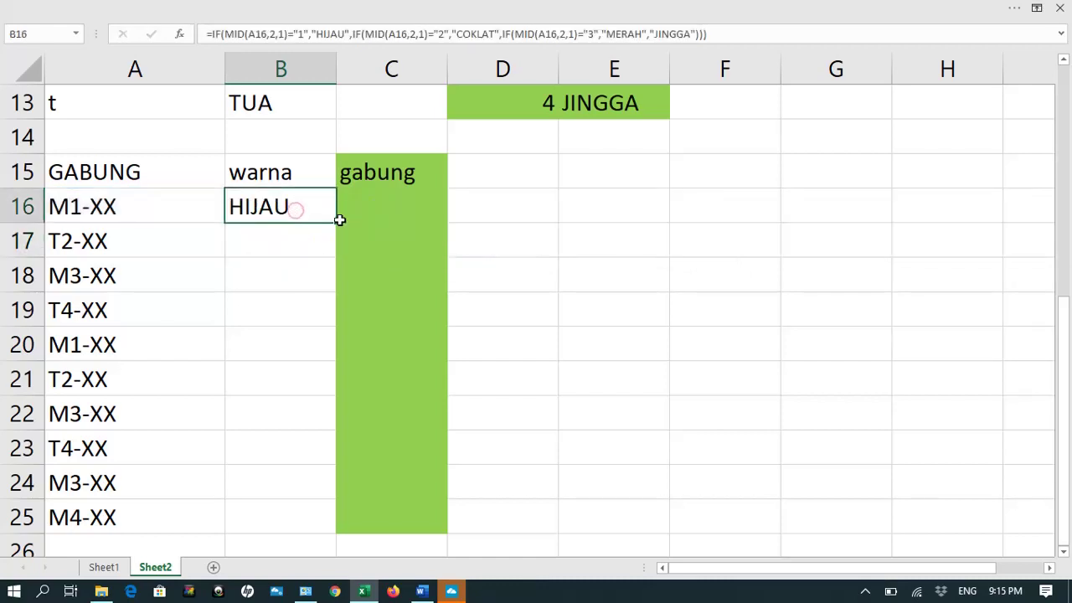
double_click(336, 222)
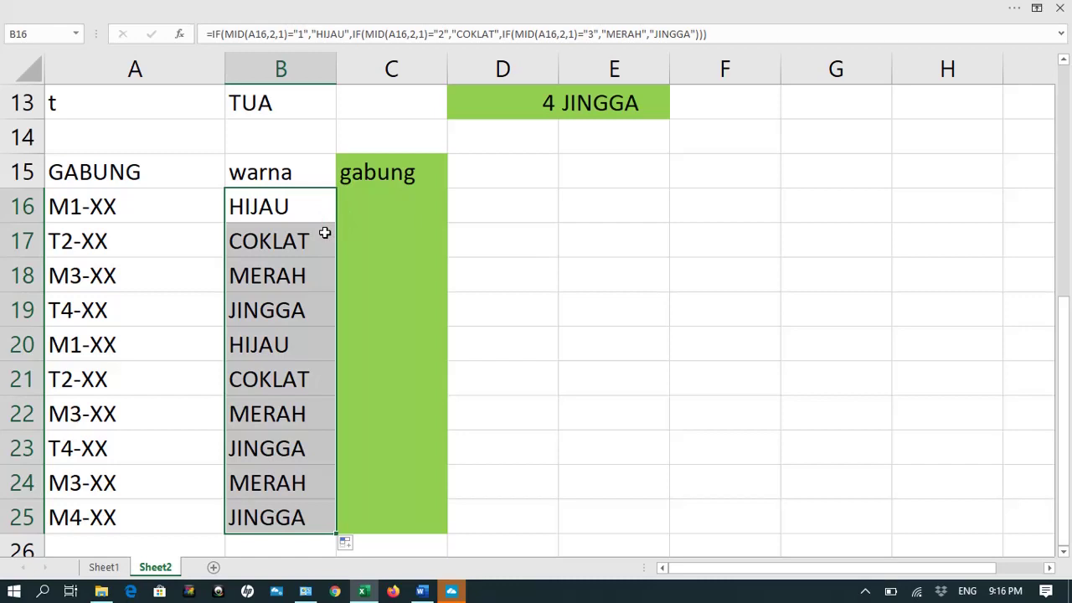
Copy the text of B16's nested IF formula into C16 under gabung, keeping its references to A16
left_click(281, 208)
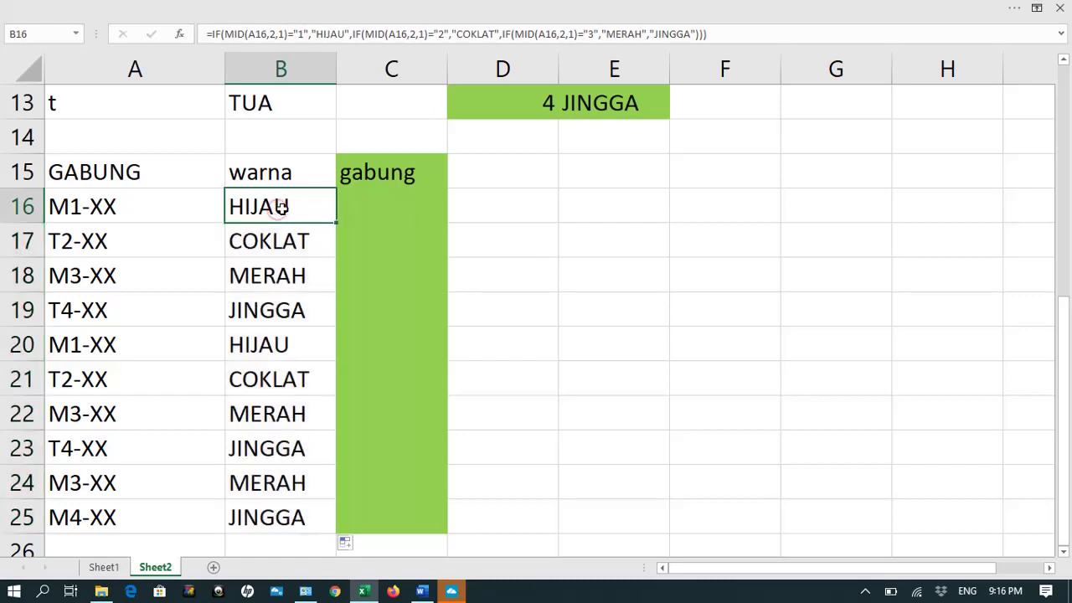
double_click(282, 207)
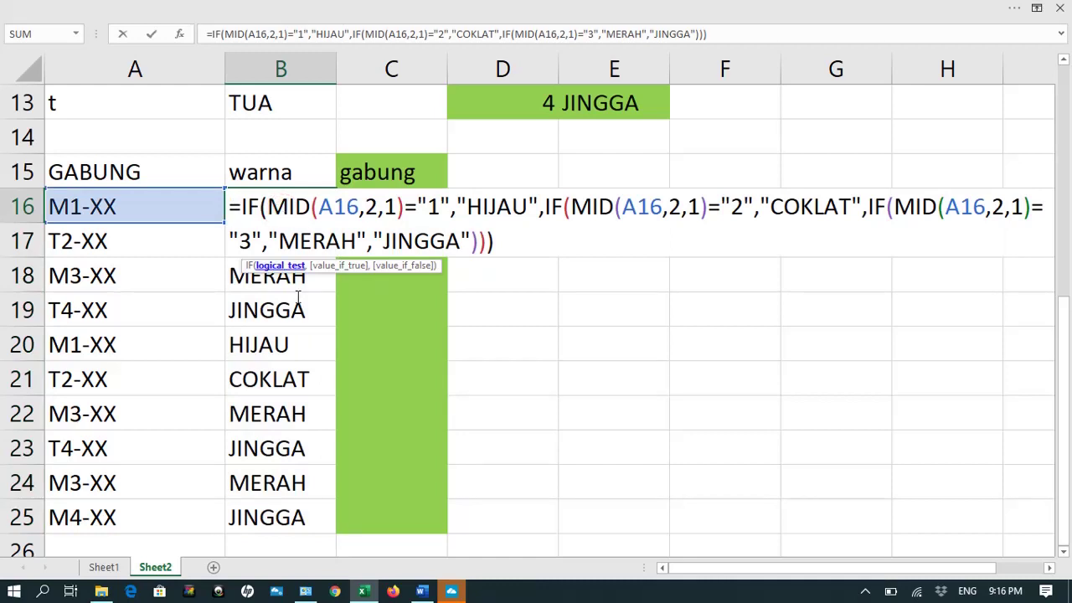
key("Escape")
left_click(365, 202)
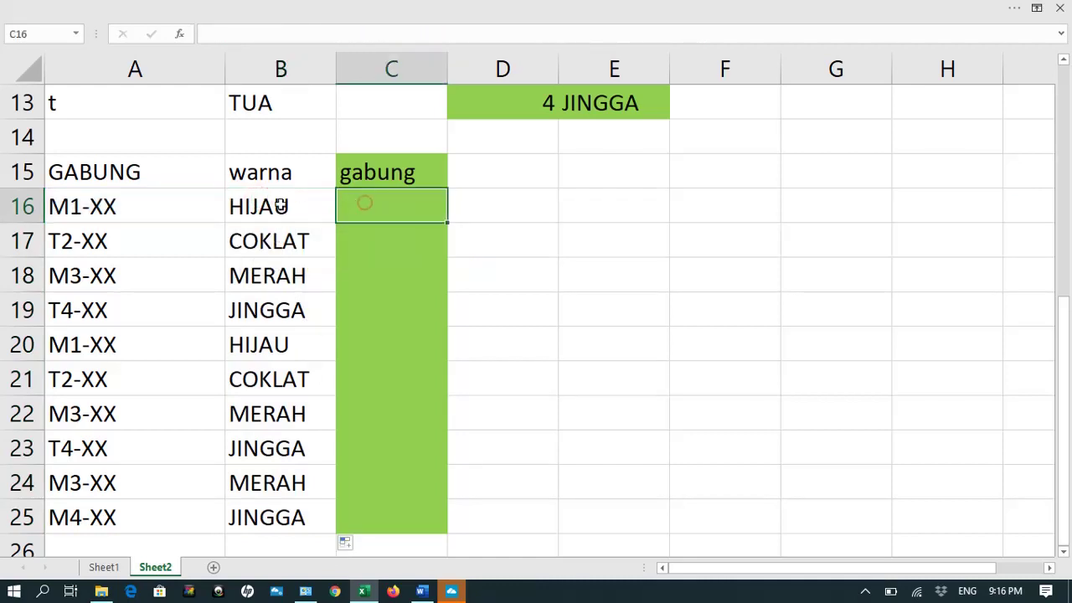
double_click(231, 207)
left_click_drag(231, 208, 505, 239)
key("ctrl+c")
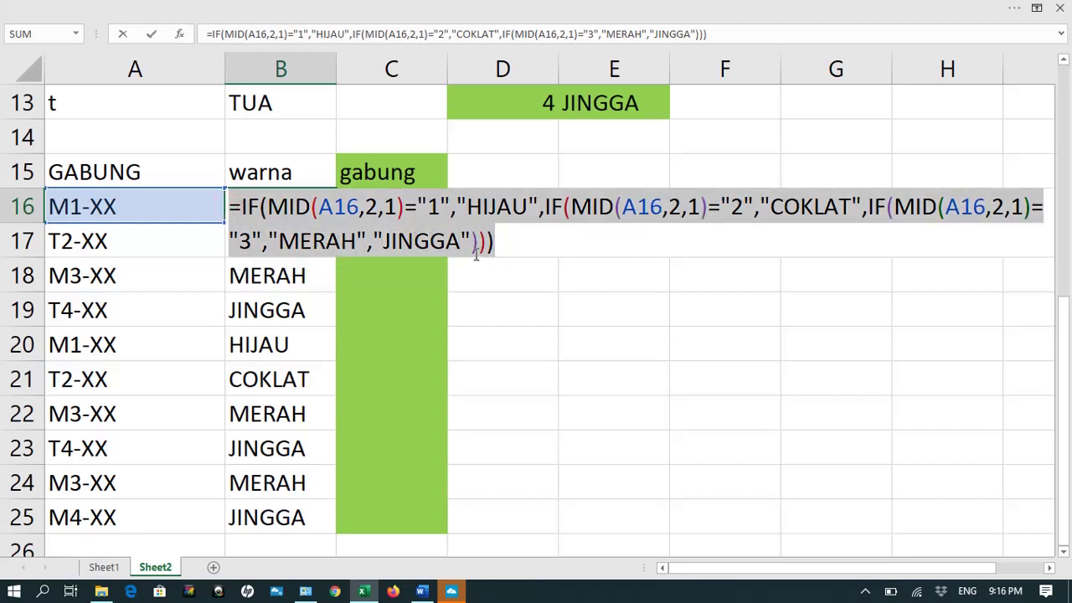
key("Escape")
double_click(394, 201)
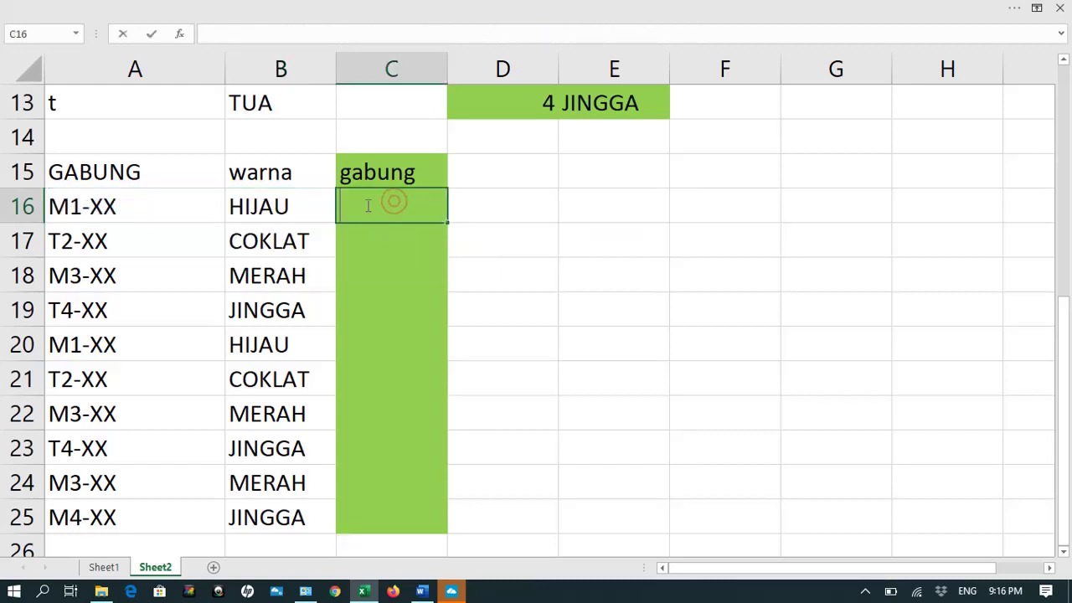
key("ctrl+v")
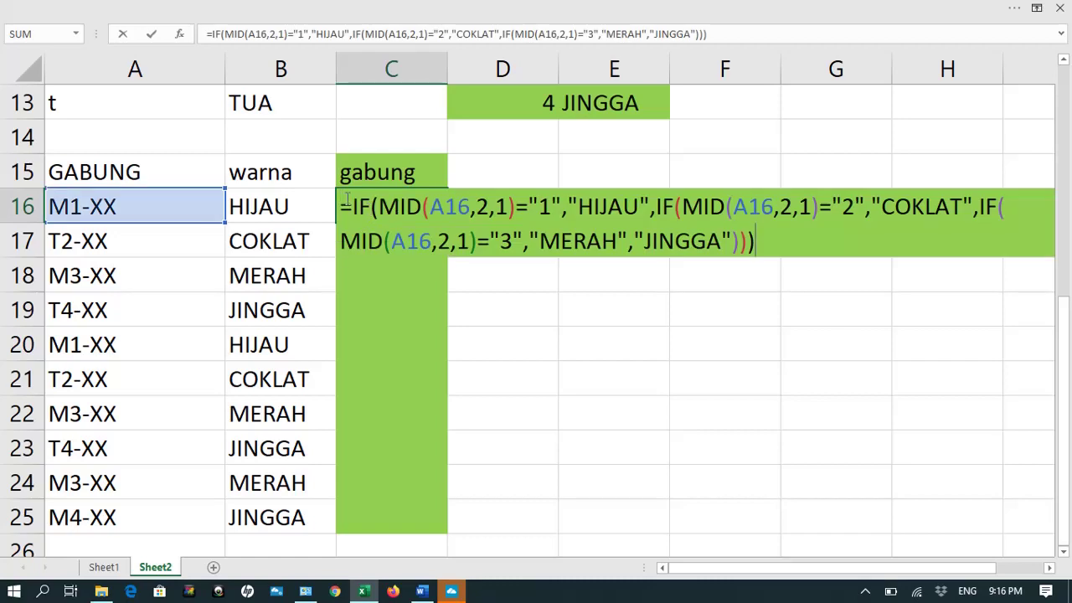
key("Return")
left_click(368, 205)
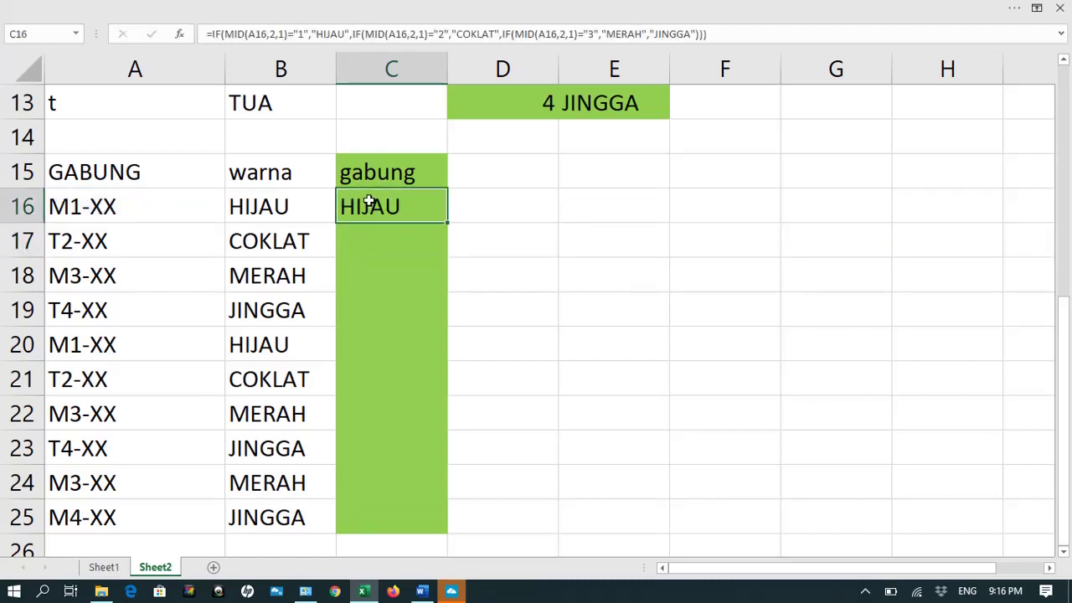
Append to C16's formula, joined with &, an IF that tests whether LEFT(A16,1) equals "M"
double_click(370, 204)
left_click(762, 241)
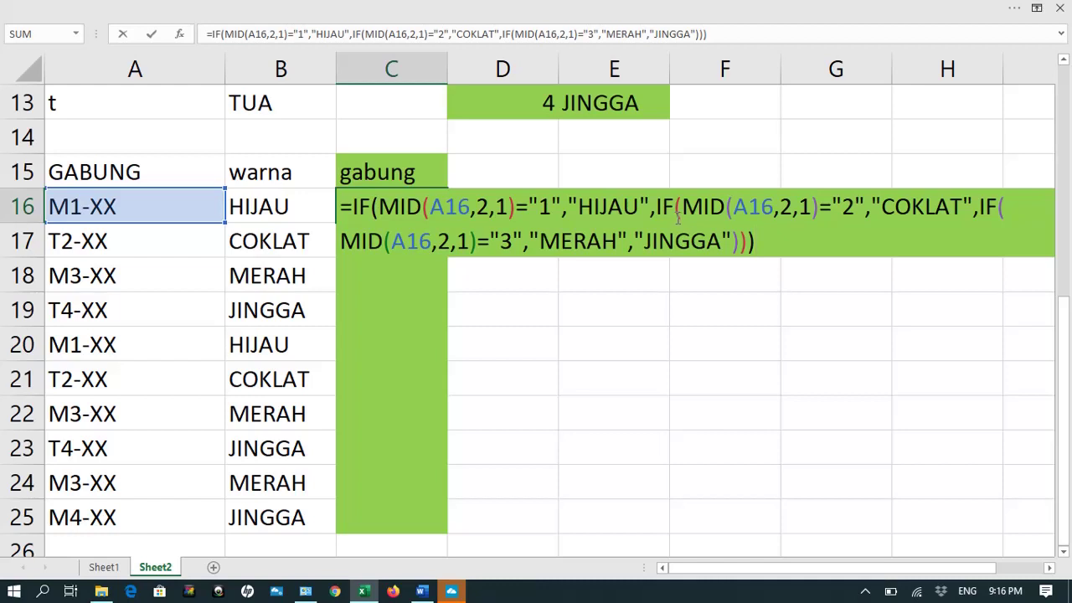
type("&")
type("IF(")
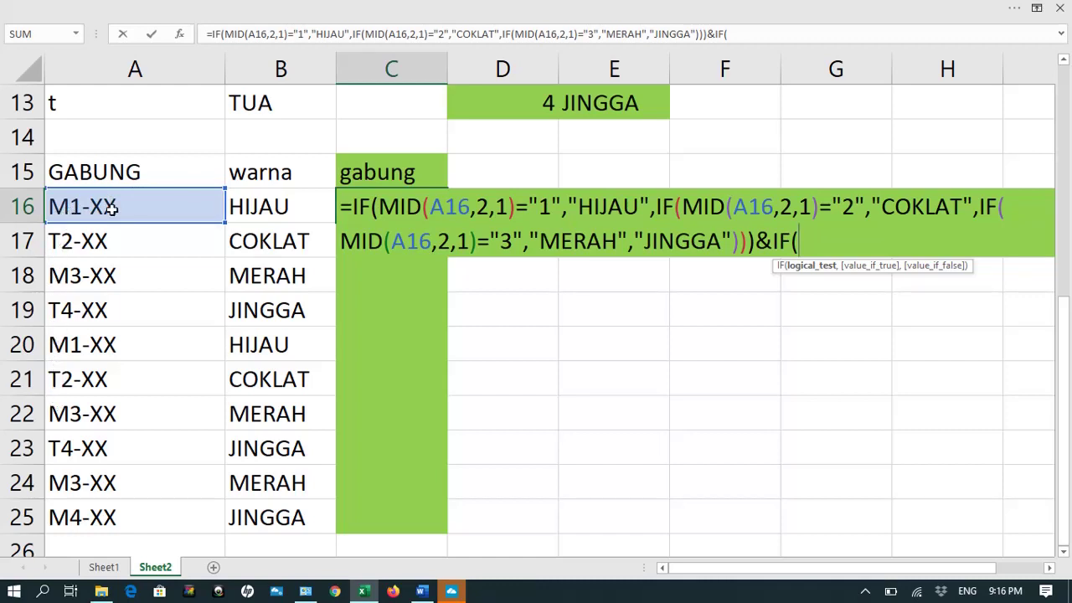
type("LEFT(")
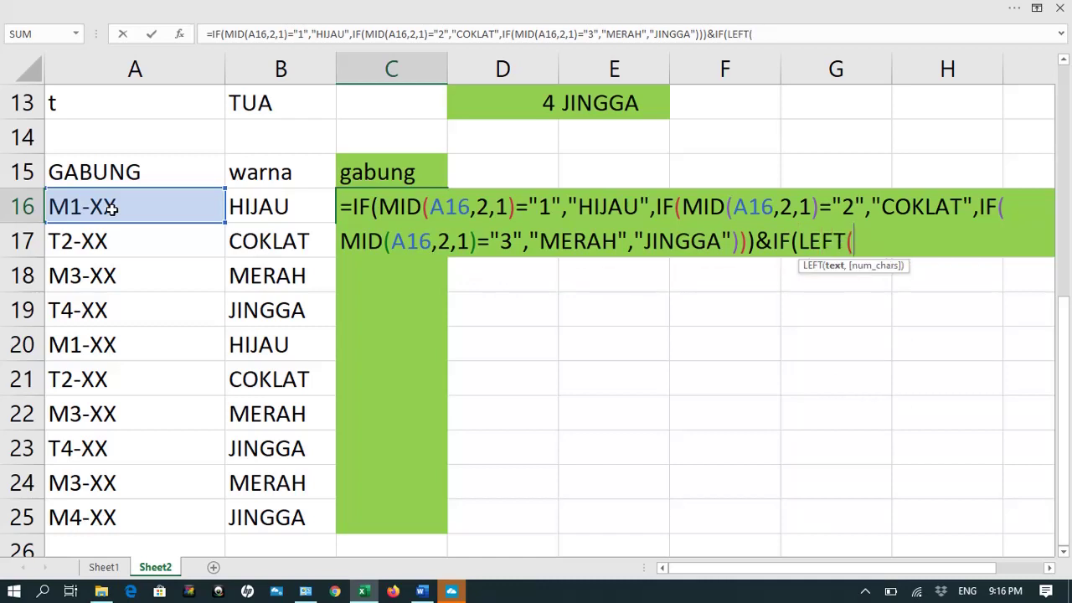
left_click(73, 208)
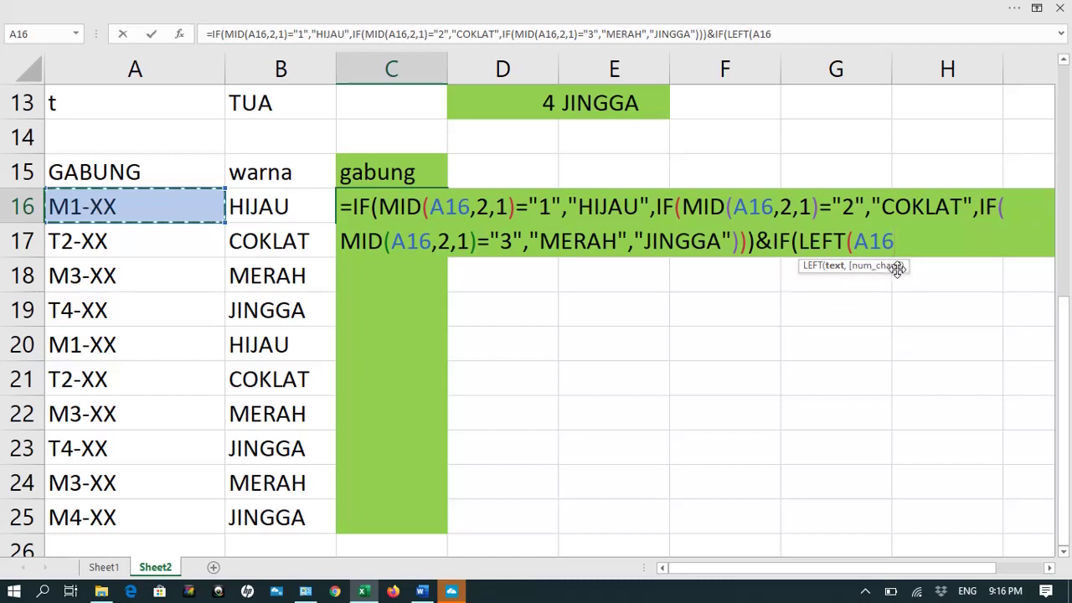
type(",1")
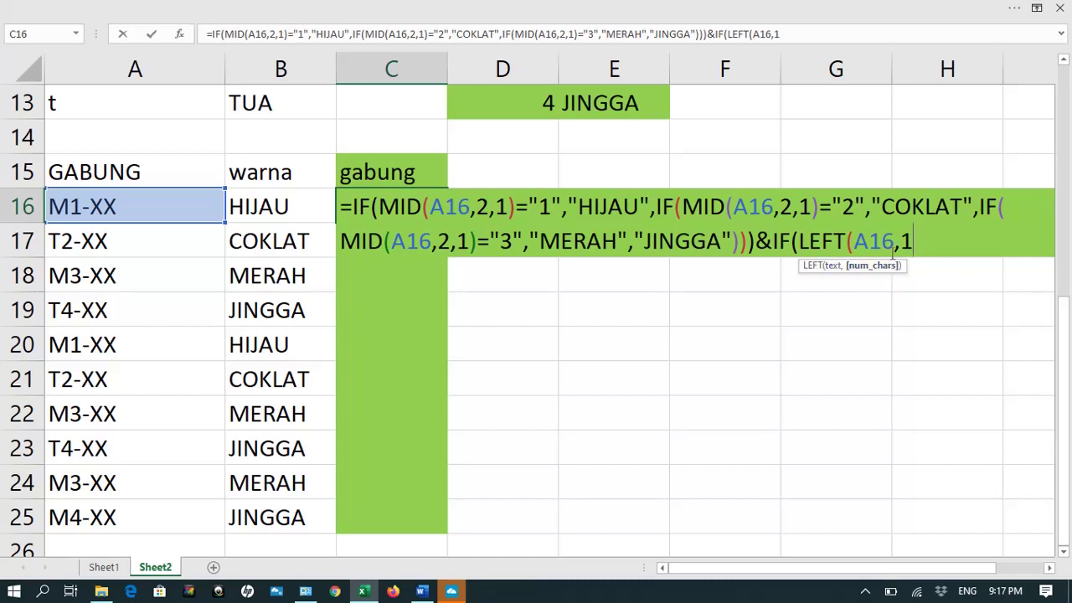
type(")=")
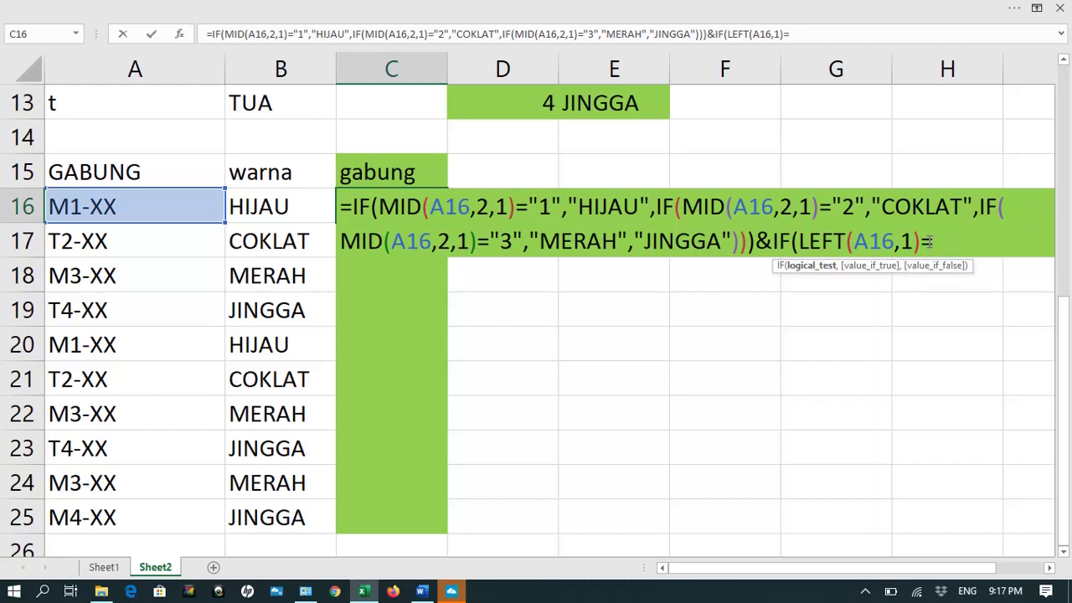
type("\"M\"")
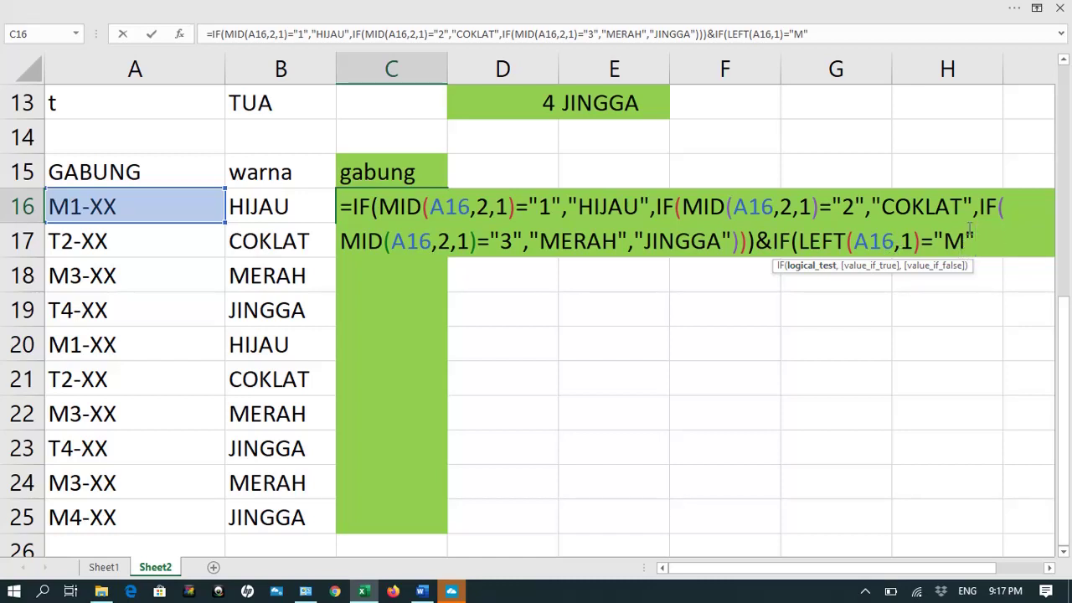
Complete C16's appended IF so that it returns "MUDA" if true and "TUA" if false
type(",\"M")
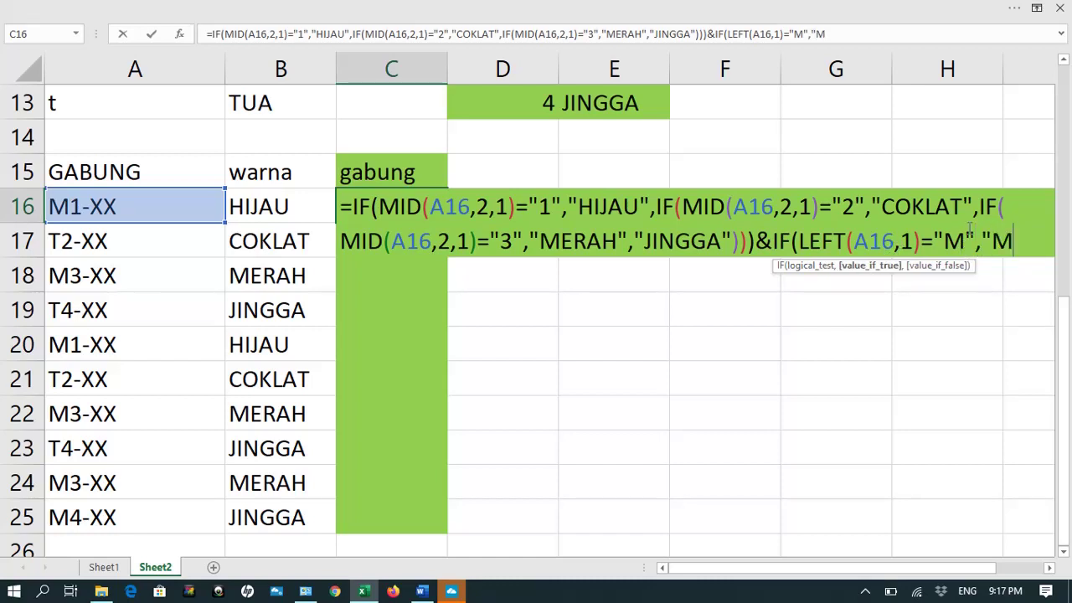
type("UDA\"")
key("BackSpace")
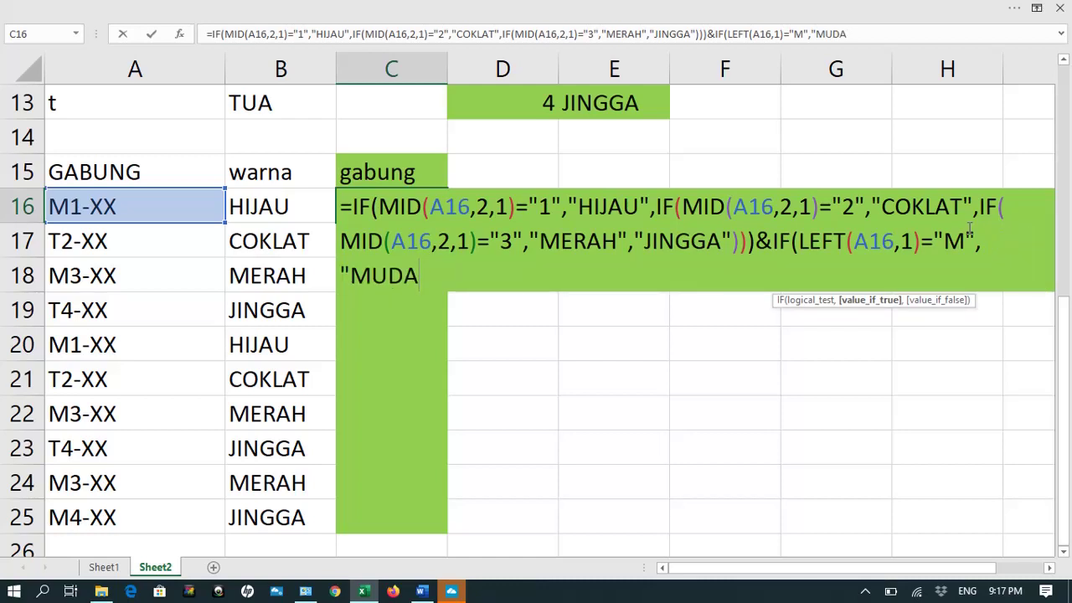
type("\",")
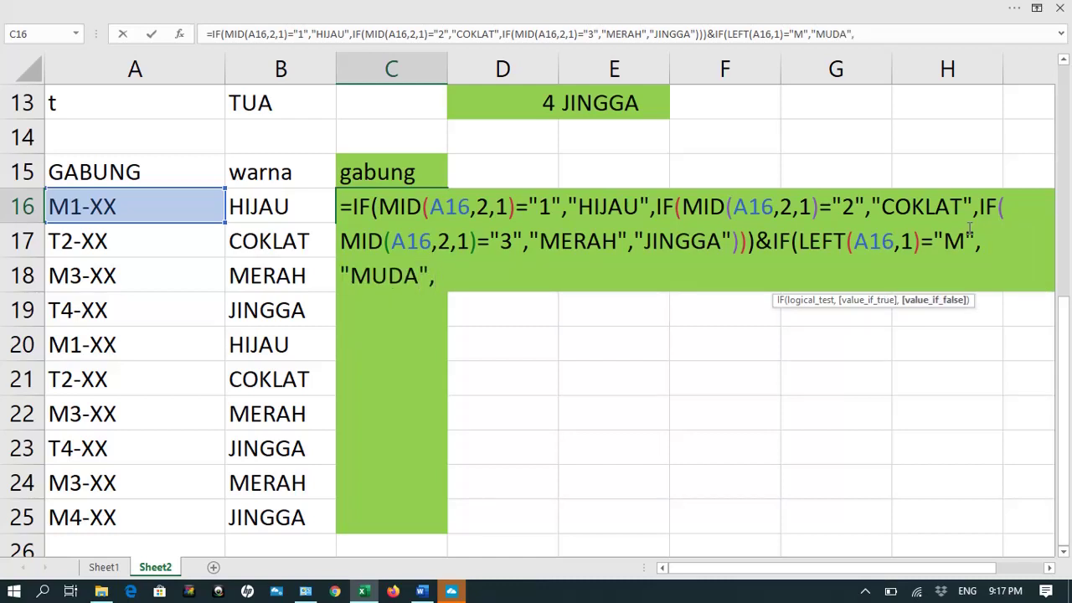
type("\"TUA\"")
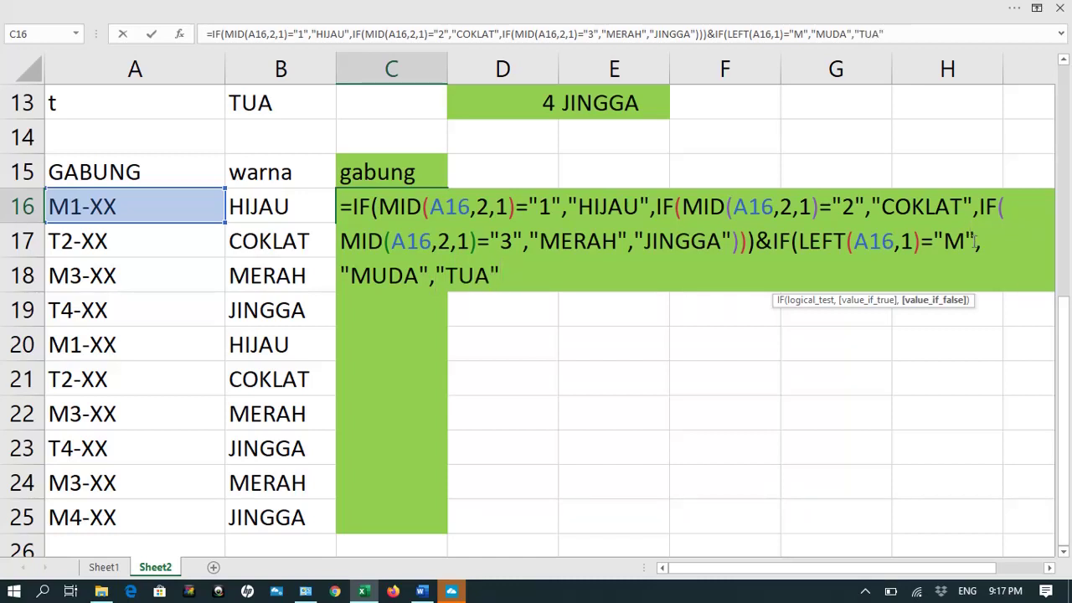
type(")")
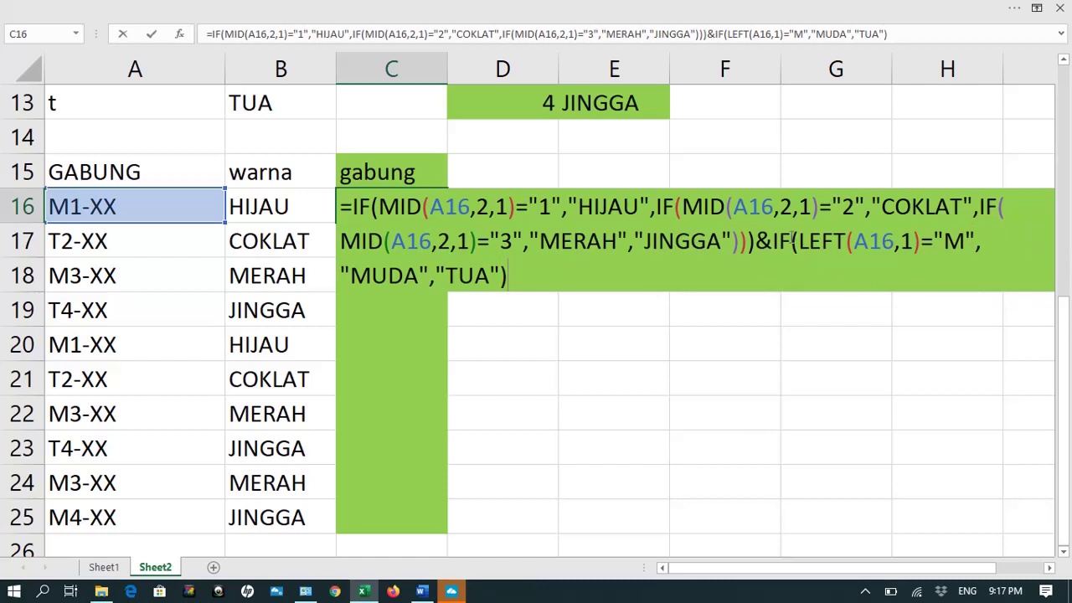
left_click_drag(793, 241, 922, 242)
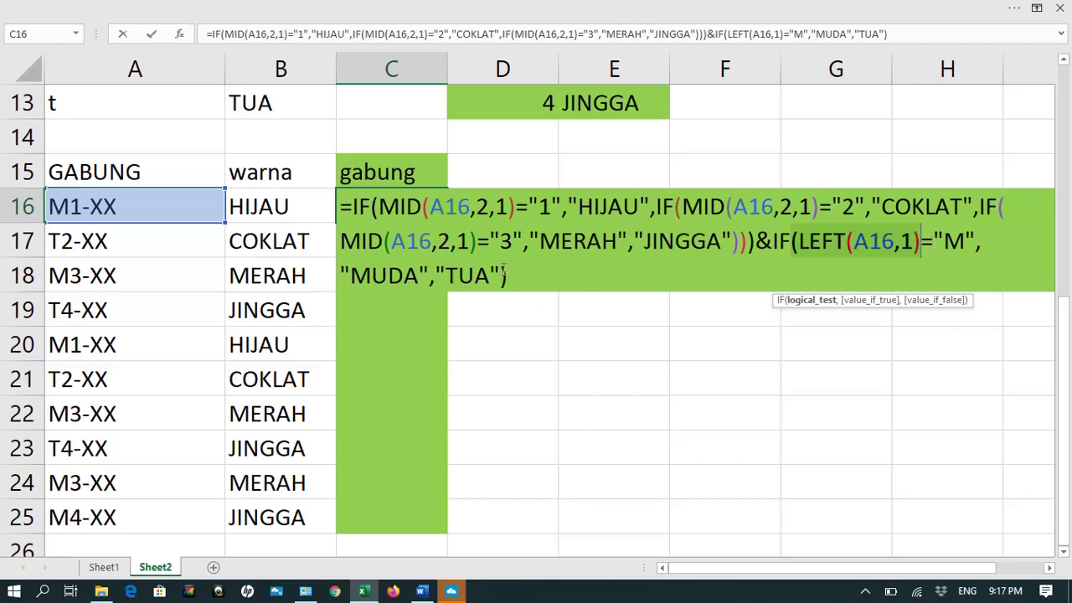
key("Return")
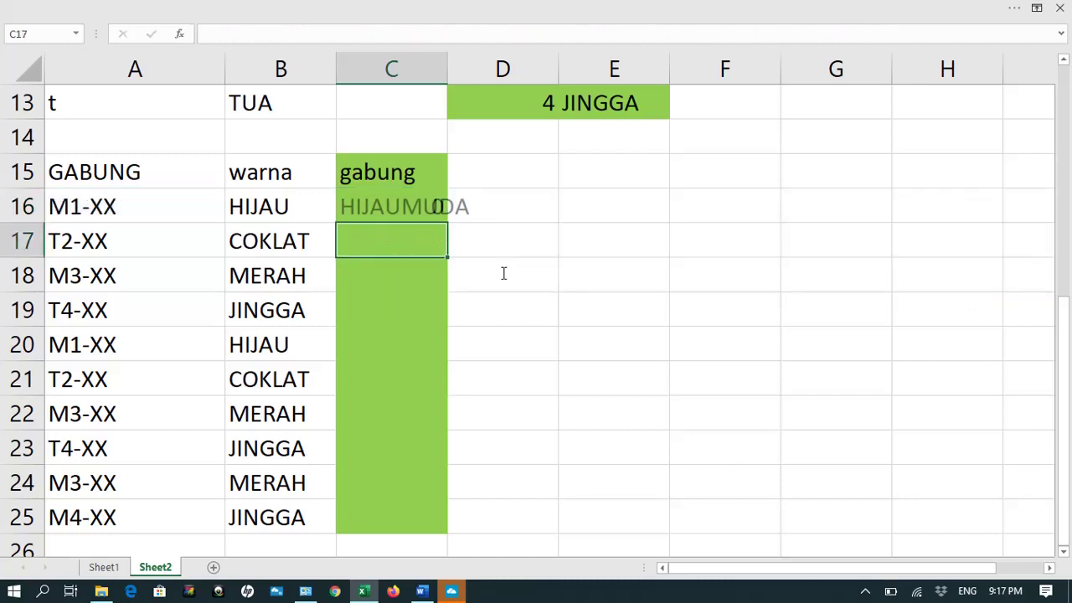
Insert a space string, " "&, between the colour part and the LEFT-based IF in C16's formula
left_click(406, 206)
double_click(406, 206)
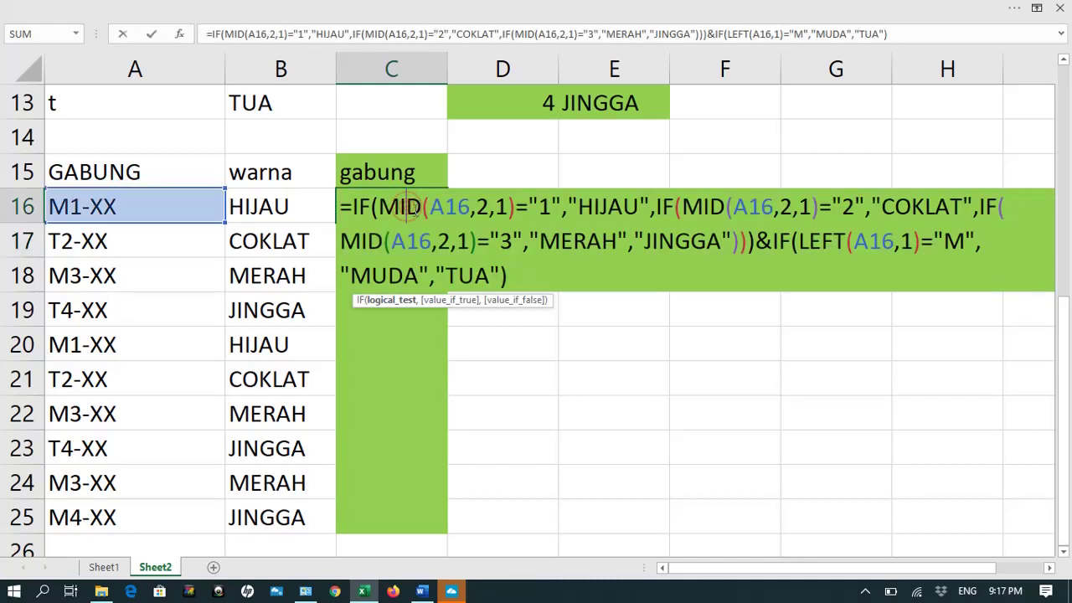
left_click(768, 242)
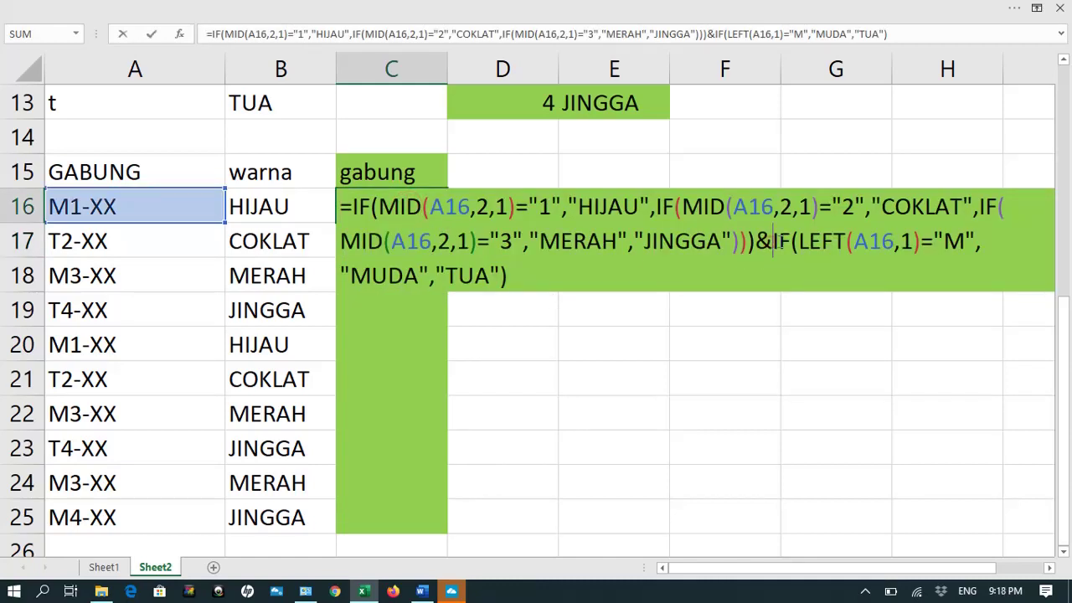
type("\"")
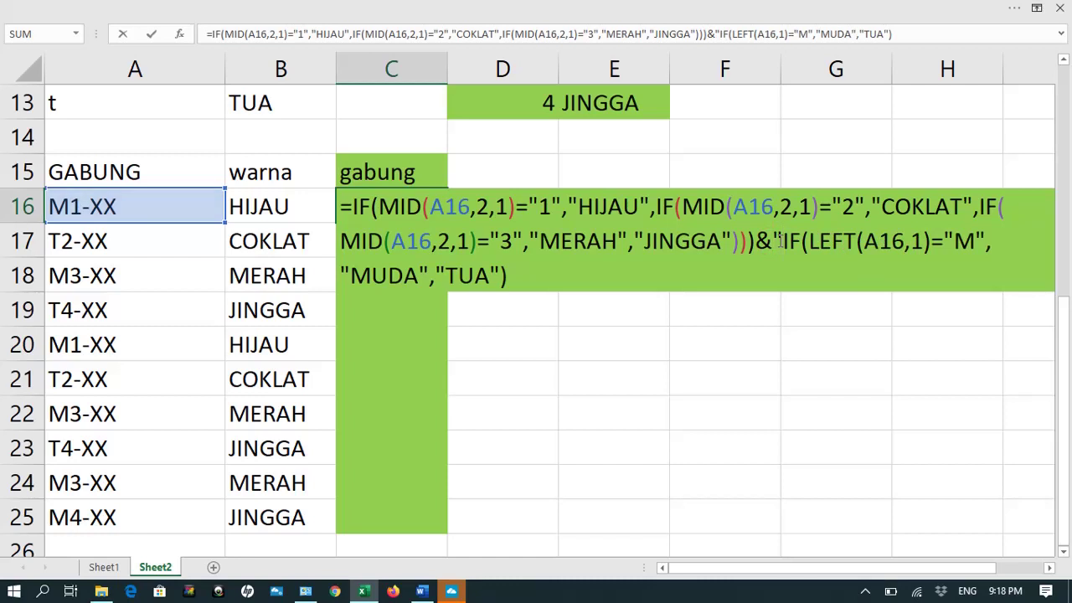
type(" \"")
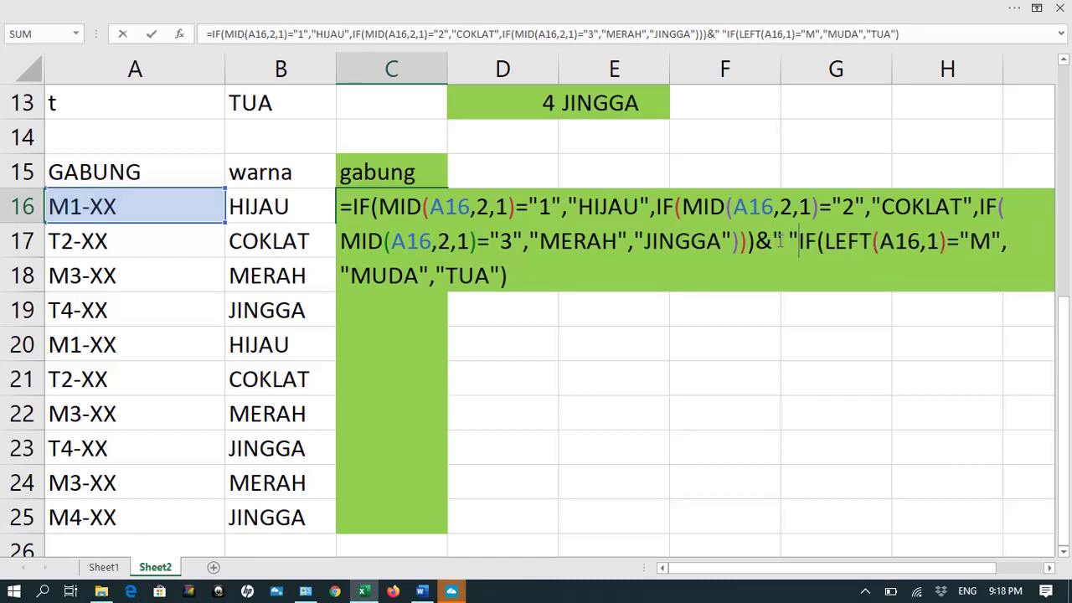
type("&")
key("Return")
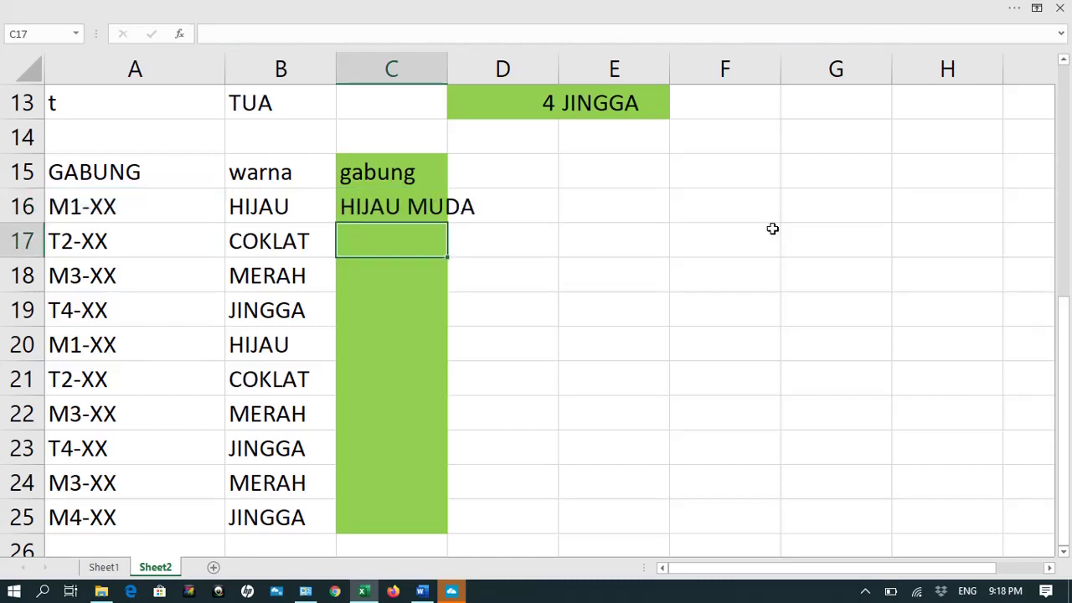
Fill C16's combined formula down to C25 and autofit the width of column C
left_click(430, 208)
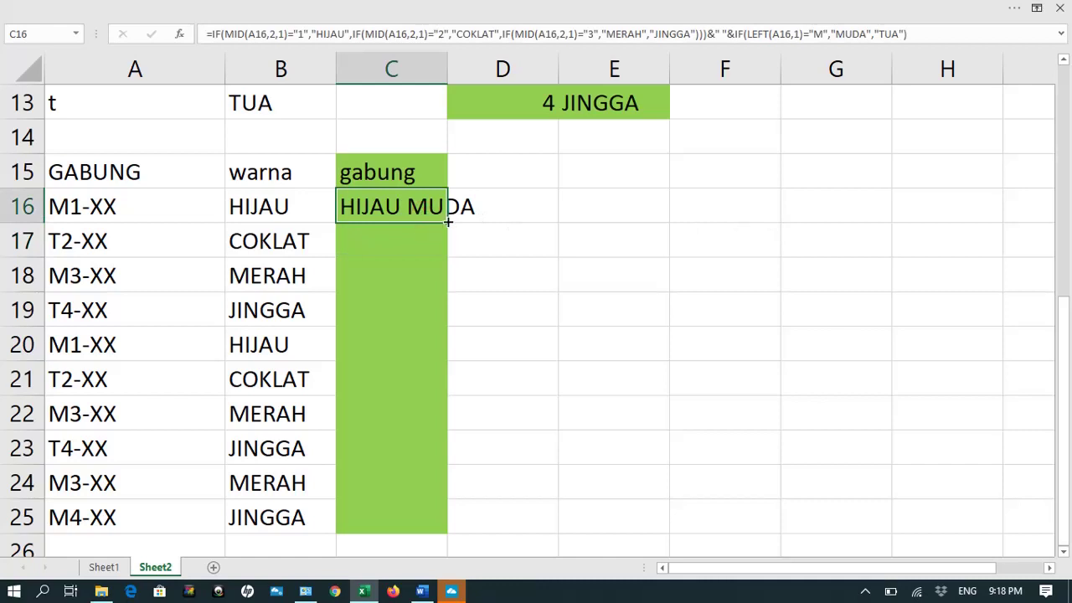
double_click(448, 221)
double_click(447, 68)
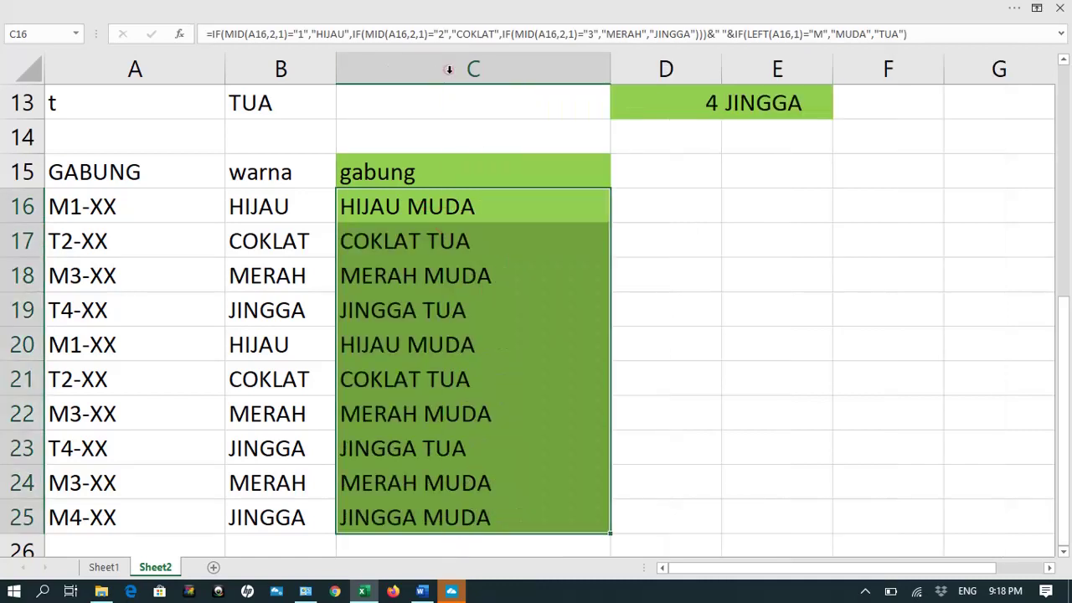
left_click(506, 262)
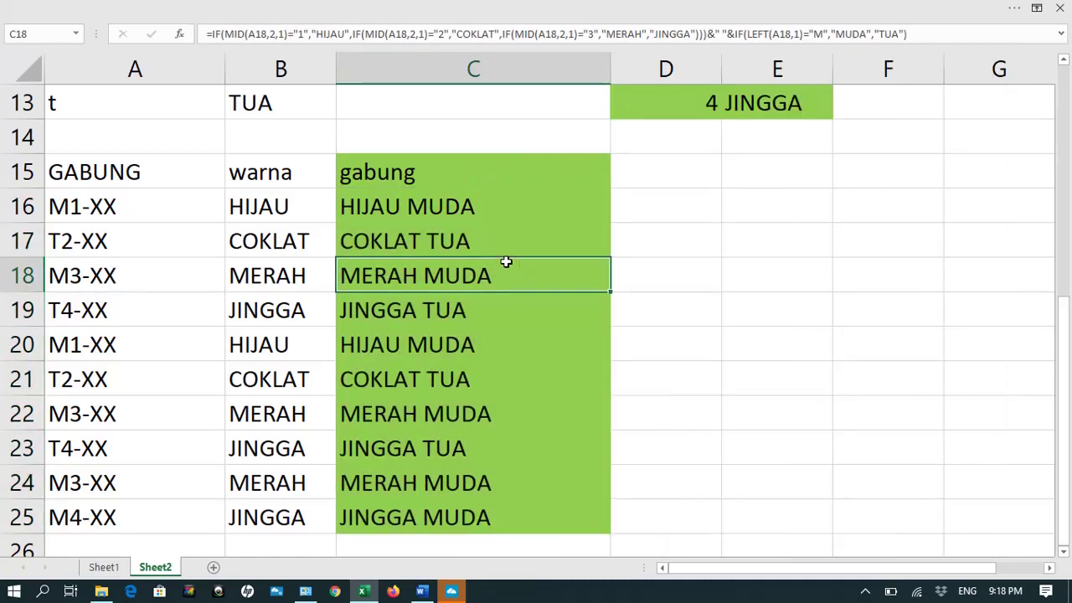